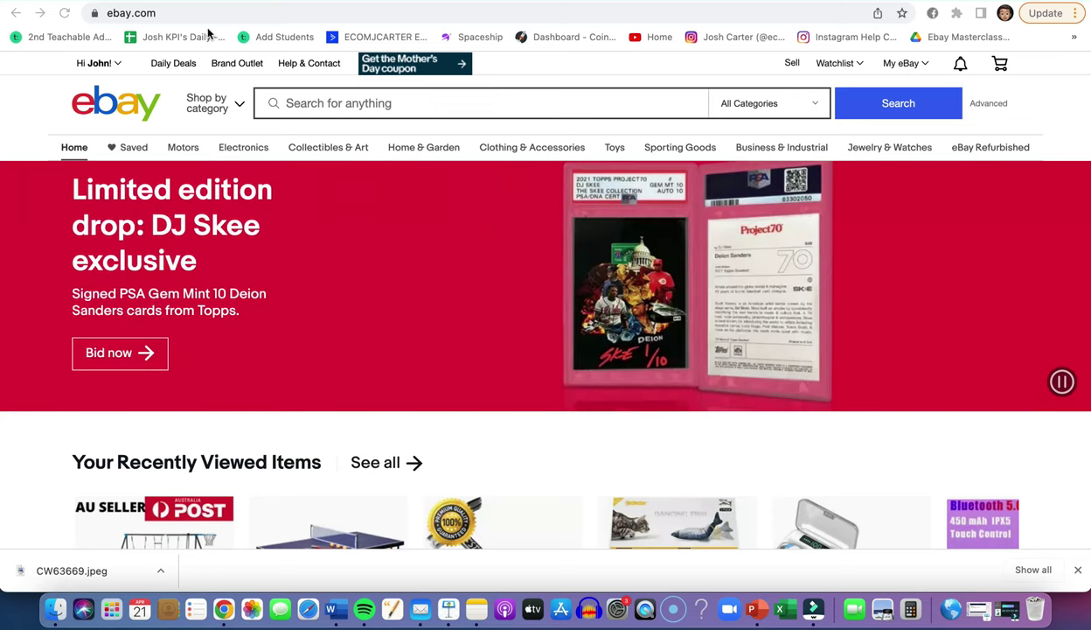
Step: Reload the eBay home page and look over its account menu and featured content
{"action": "left_click", "coordinate": [131, 12]}
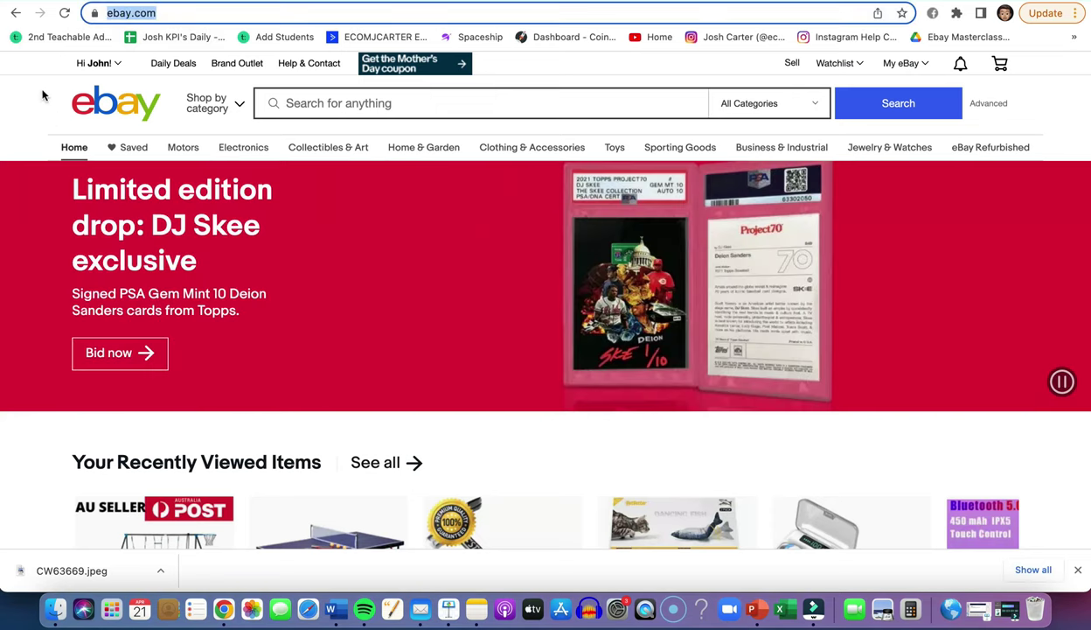
{"action": "key", "text": "Return"}
{"action": "mouse_move", "coordinate": [86, 67]}
{"action": "scroll", "coordinate": [86, 66], "scroll_direction": "up", "scroll_amount": 3}
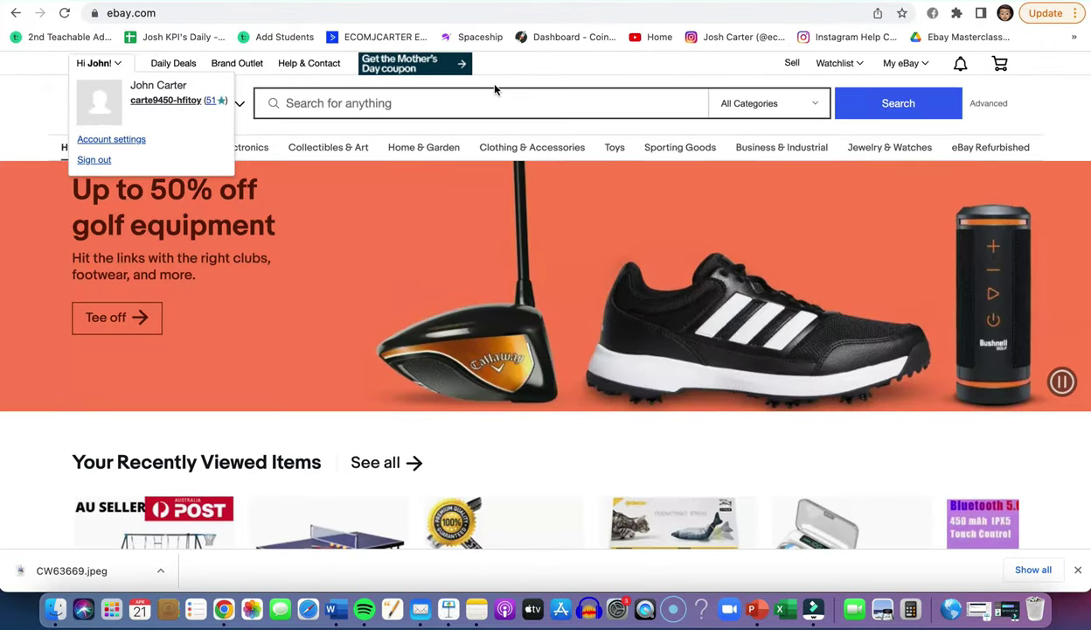
{"action": "left_click", "coordinate": [34, 100]}
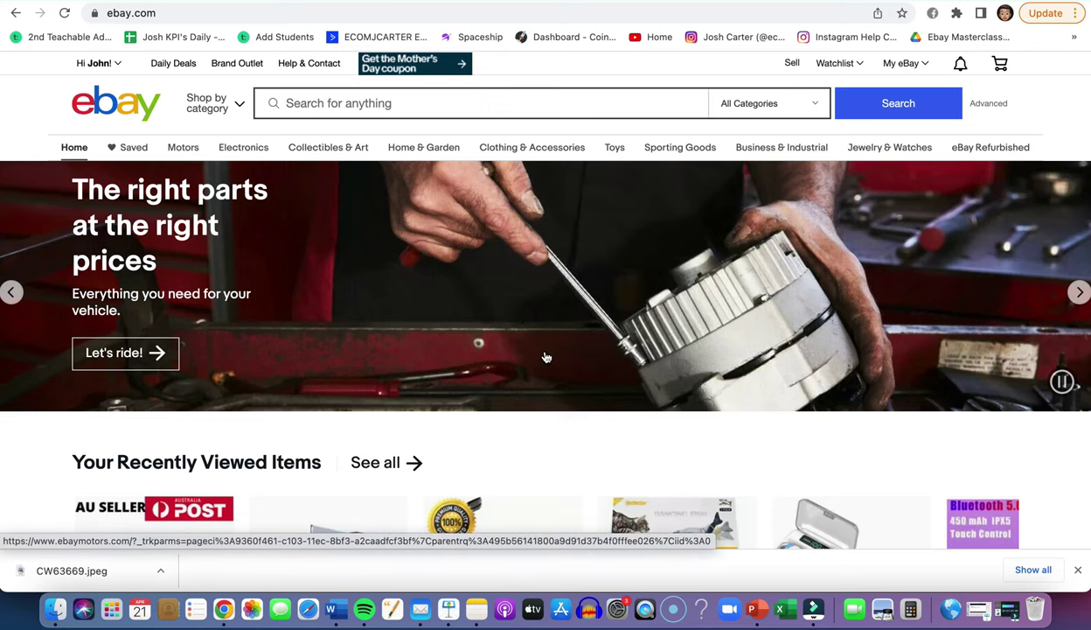
{"action": "scroll", "coordinate": [546, 357], "scroll_direction": "down", "scroll_amount": 2}
{"action": "scroll", "coordinate": [350, 219], "scroll_direction": "up", "scroll_amount": 2}
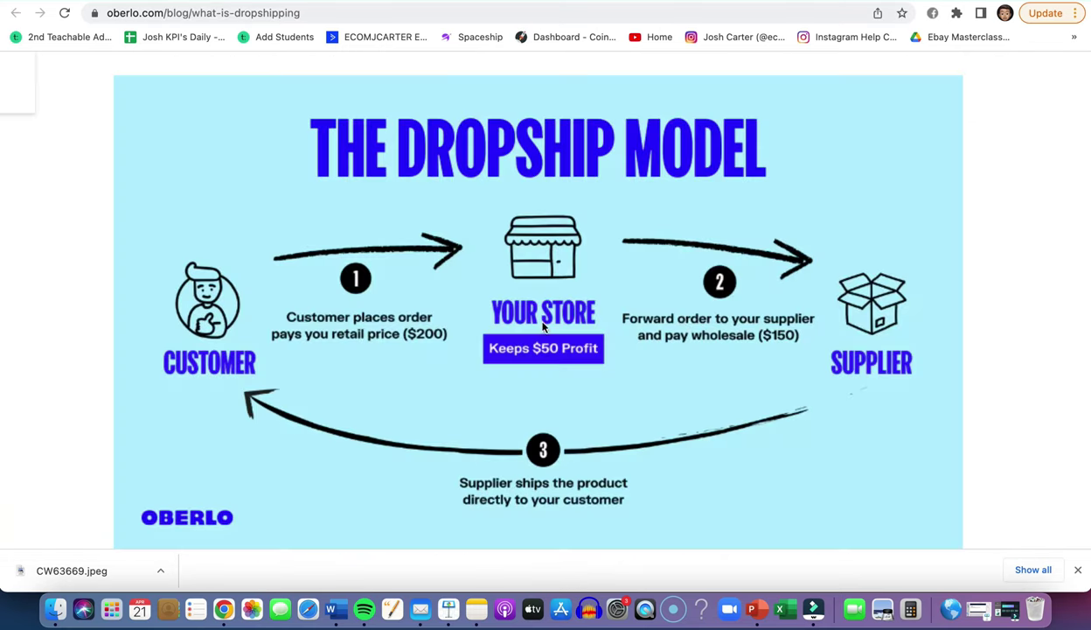
Step: Review the dropship model diagram in the Oberlo article about dropshipping
{"action": "scroll", "coordinate": [420, 288], "scroll_direction": "up", "scroll_amount": 1}
{"action": "scroll", "coordinate": [419, 288], "scroll_direction": "down", "scroll_amount": 1}
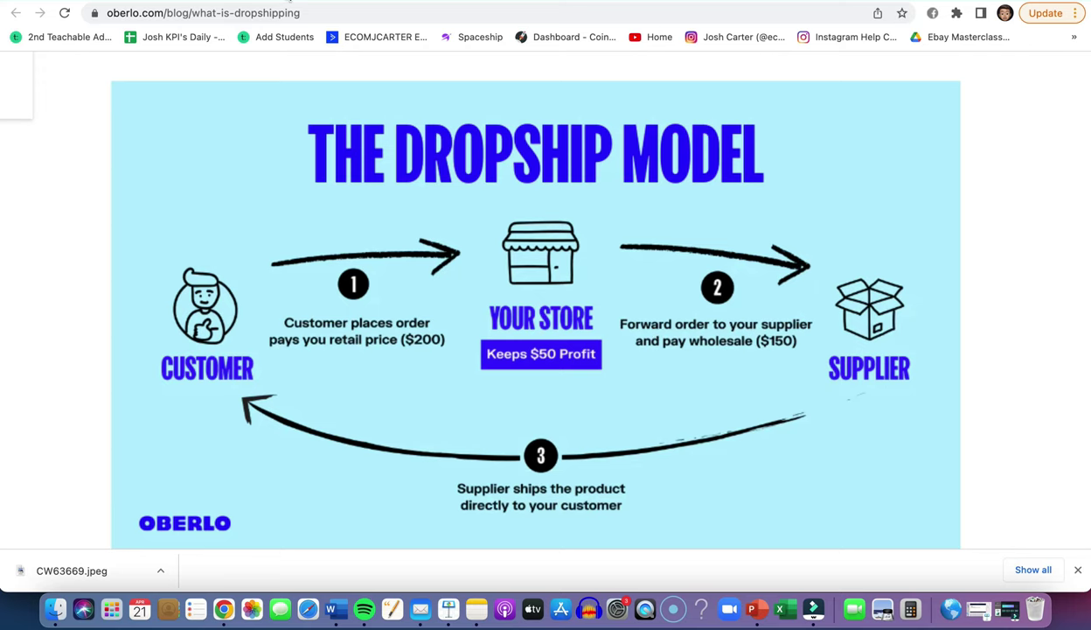
Step: Visit the eBay, Walmart, Amazon and Alibaba home pages in turn and look through what they offer
{"action": "left_click", "coordinate": [290, 2]}
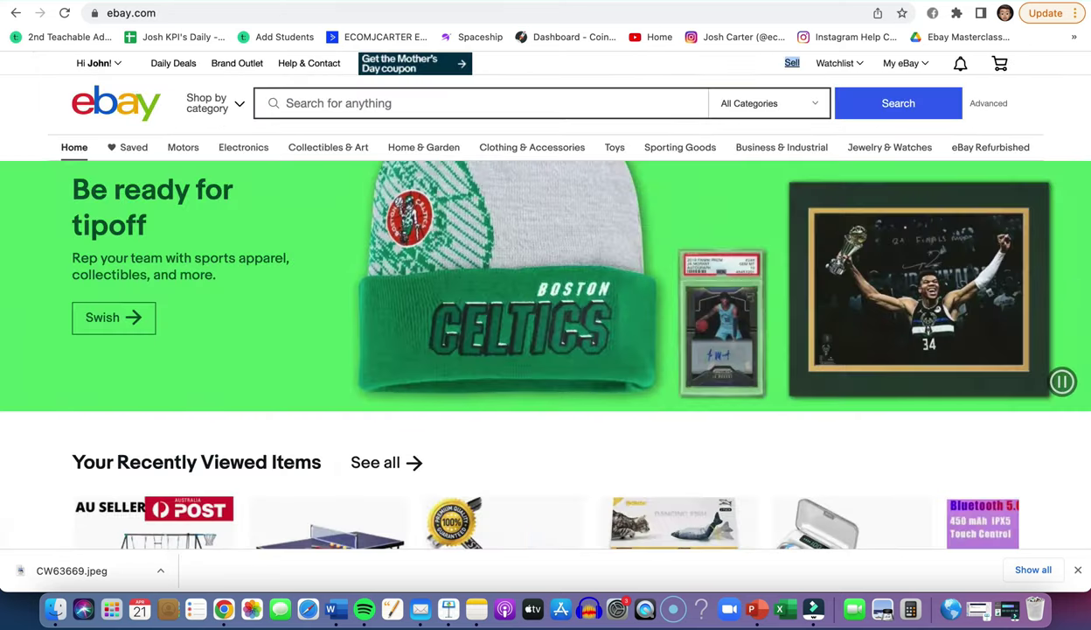
{"action": "left_click", "coordinate": [429, 1]}
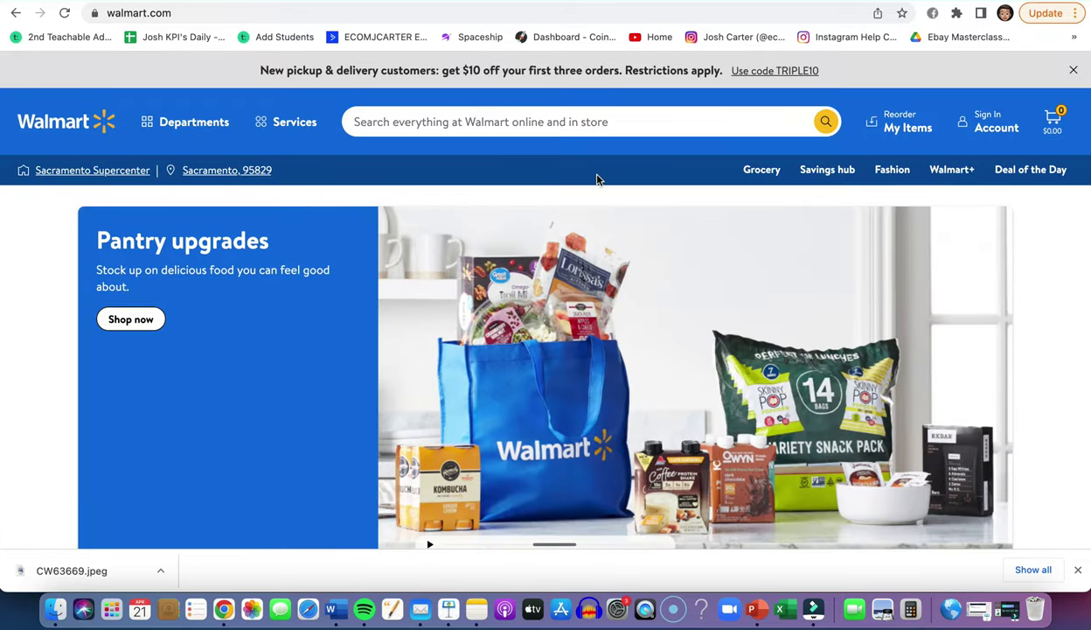
{"action": "scroll", "coordinate": [599, 180], "scroll_direction": "down", "scroll_amount": 1}
{"action": "scroll", "coordinate": [597, 180], "scroll_direction": "down", "scroll_amount": 3}
{"action": "scroll", "coordinate": [597, 179], "scroll_direction": "up", "scroll_amount": 4}
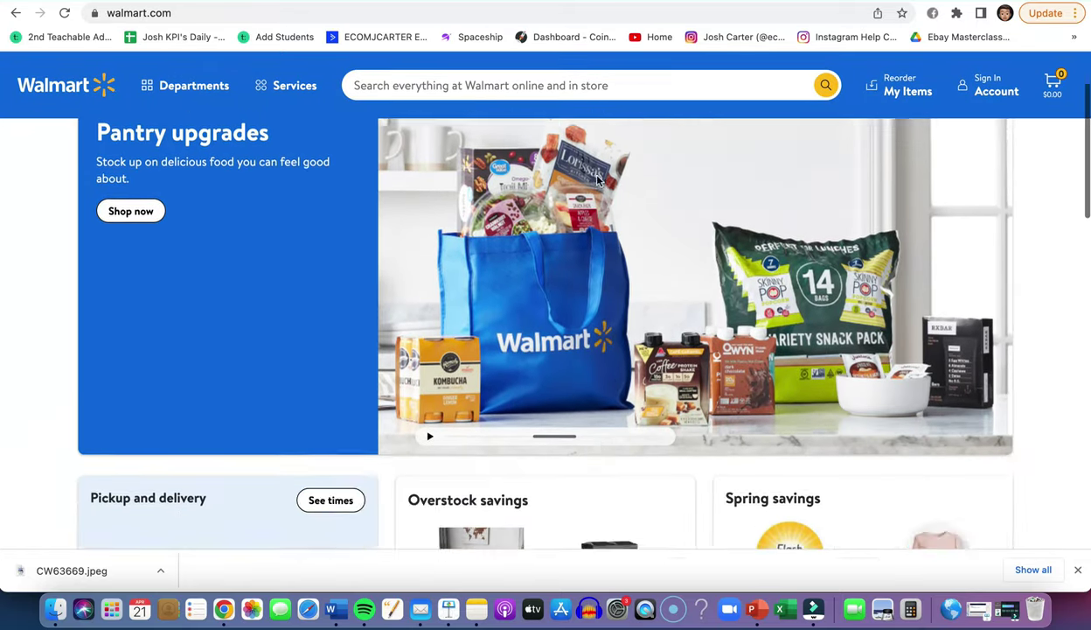
{"action": "left_click", "coordinate": [568, 2]}
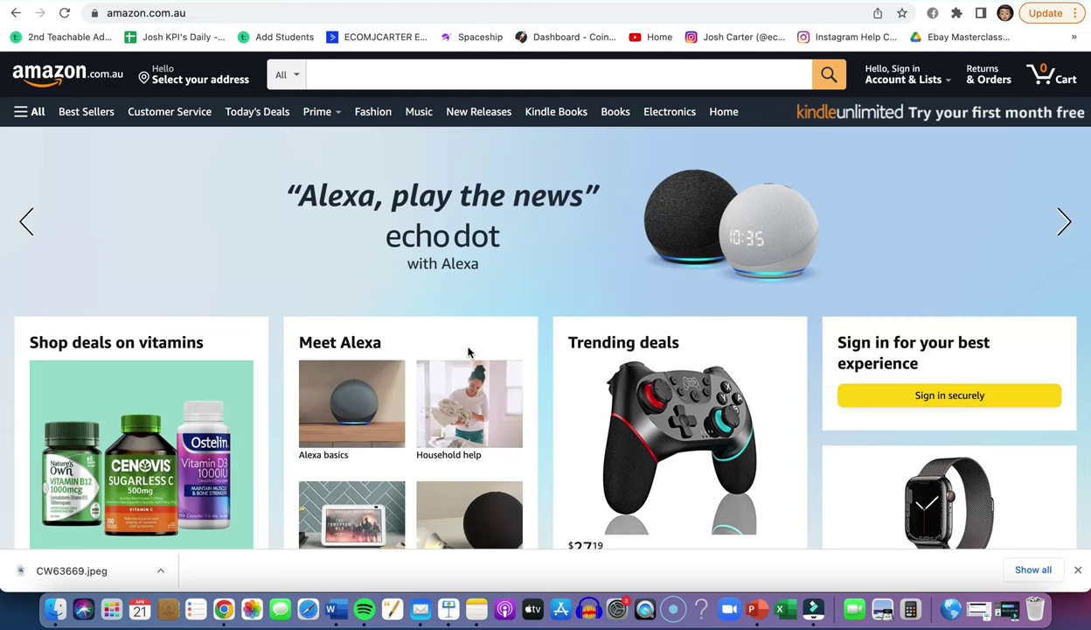
{"action": "scroll", "coordinate": [468, 350], "scroll_direction": "down", "scroll_amount": 2}
{"action": "scroll", "coordinate": [469, 350], "scroll_direction": "up", "scroll_amount": 3}
{"action": "left_click", "coordinate": [708, 2]}
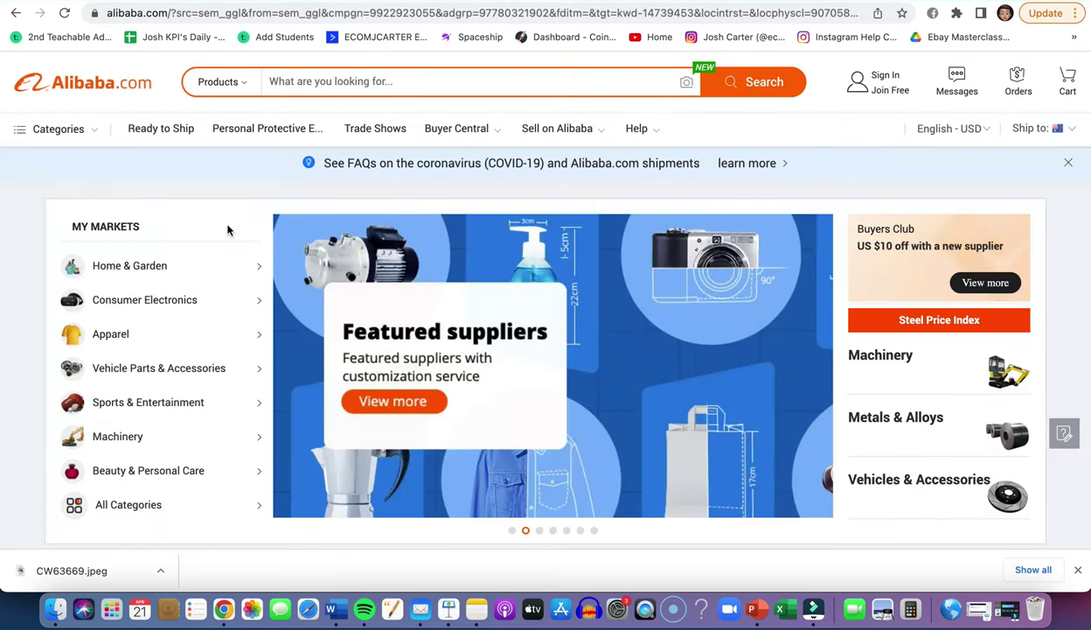
Step: Compare the Walmart, Amazon and Alibaba home pages as supplier options, including Alibaba's product sections
{"action": "left_click", "coordinate": [360, 3]}
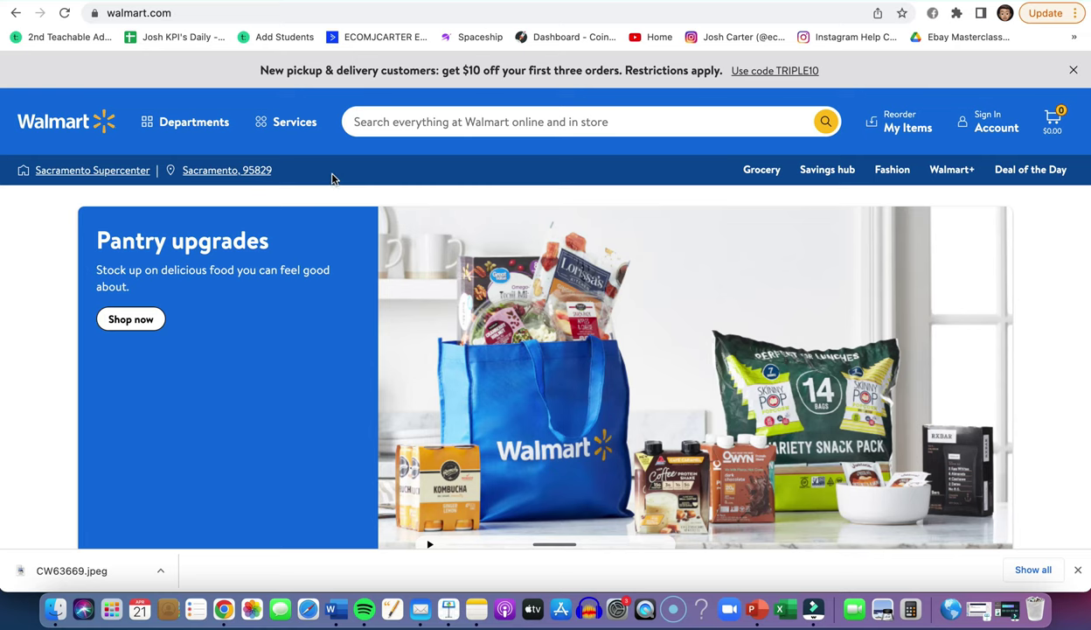
{"action": "left_click", "coordinate": [353, 2]}
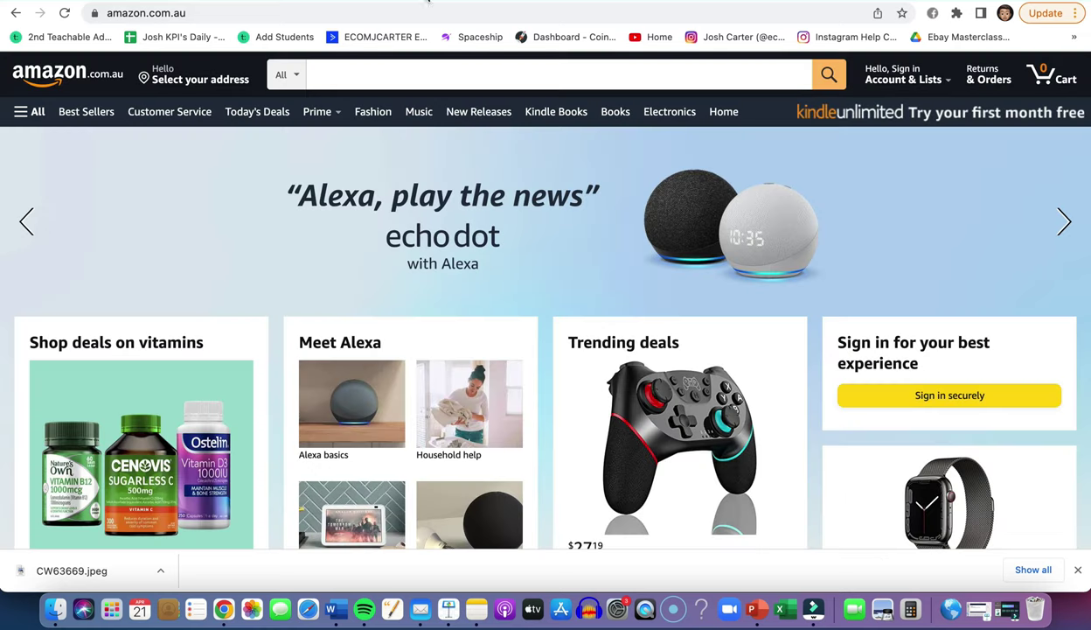
{"action": "left_click", "coordinate": [359, 2]}
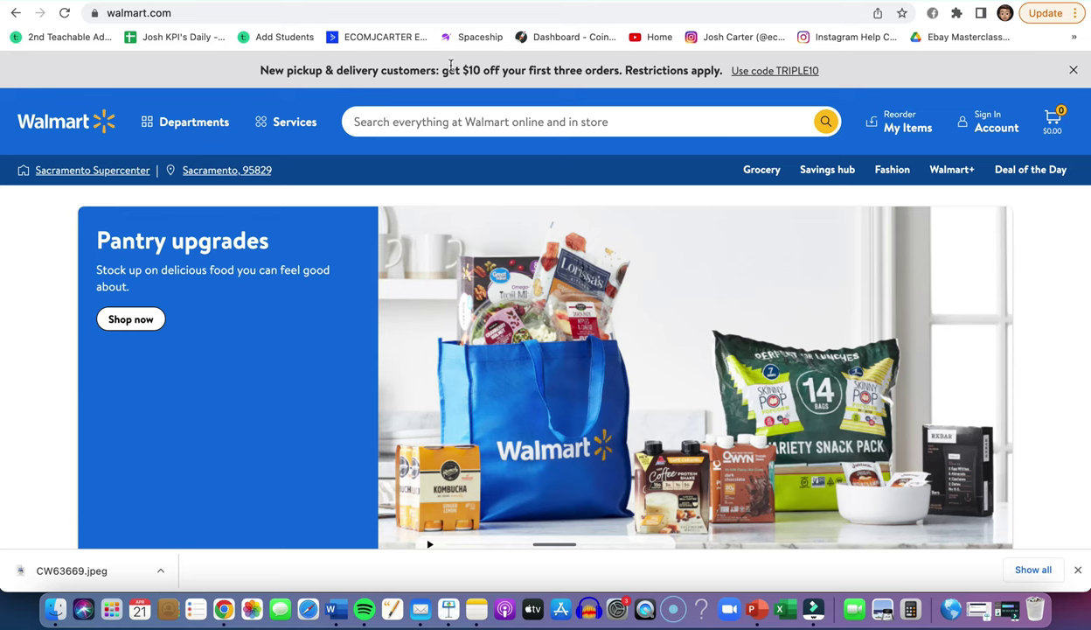
{"action": "left_click", "coordinate": [498, 2]}
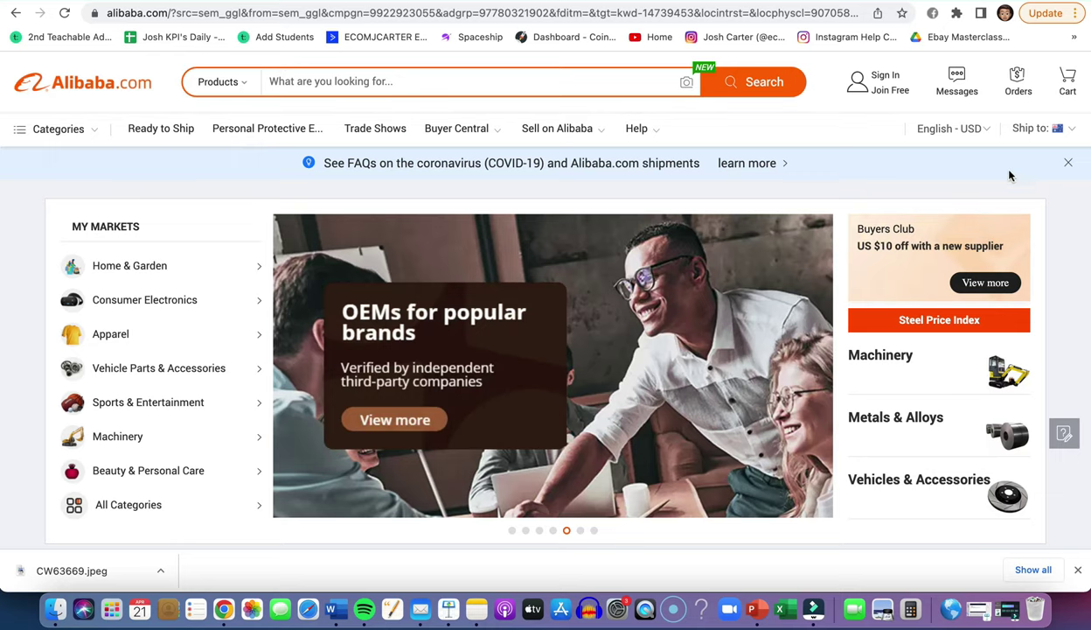
{"action": "scroll", "coordinate": [919, 166], "scroll_direction": "down", "scroll_amount": 5}
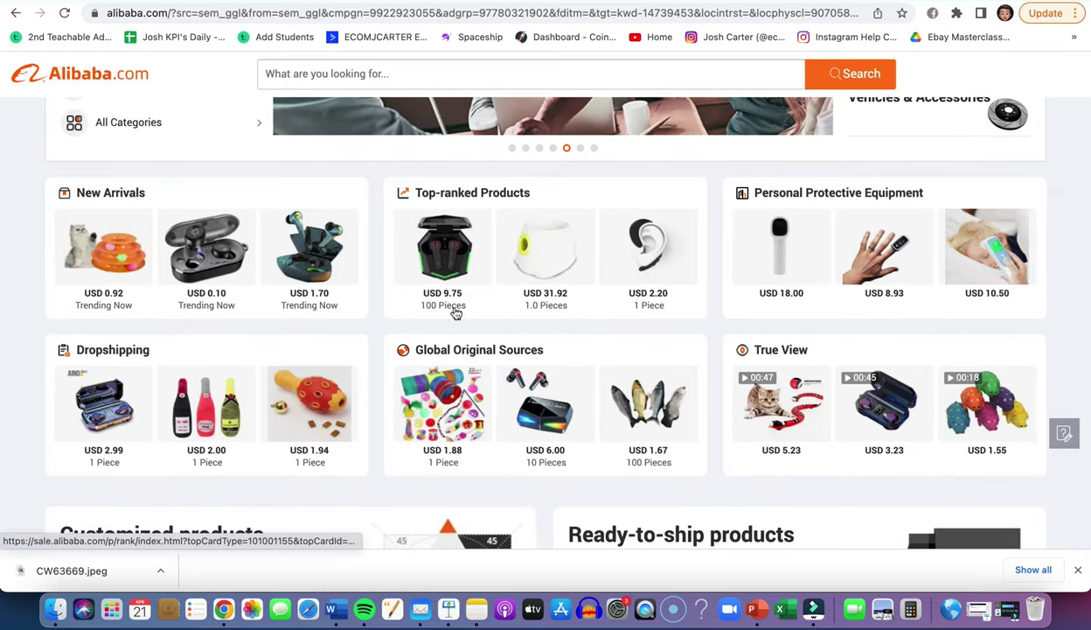
{"action": "scroll", "coordinate": [588, 112], "scroll_direction": "up", "scroll_amount": 5}
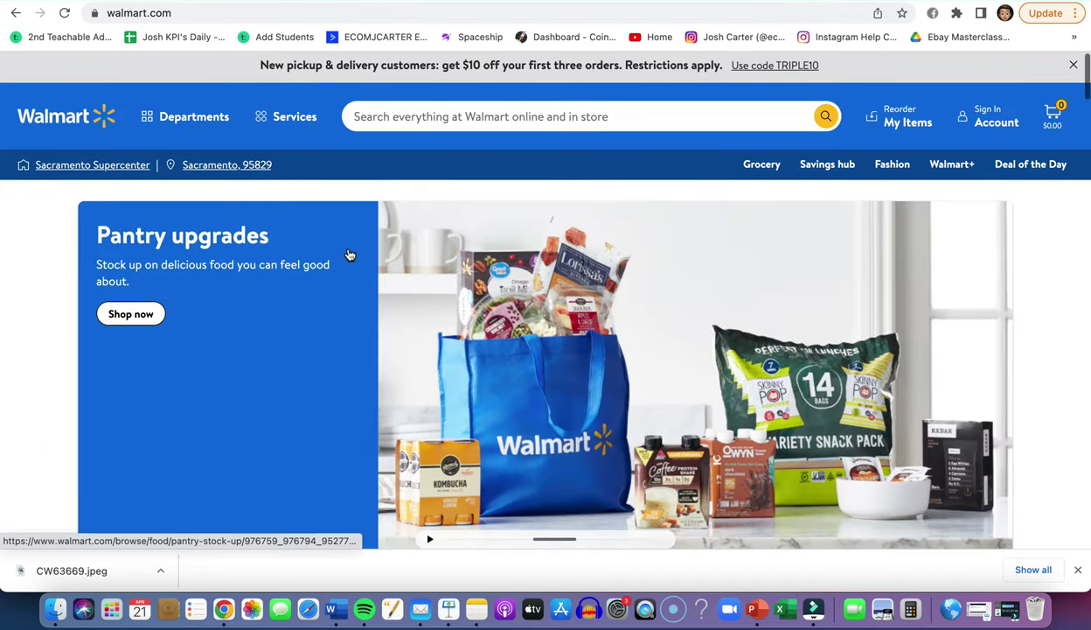
{"action": "scroll", "coordinate": [349, 254], "scroll_direction": "down", "scroll_amount": 2}
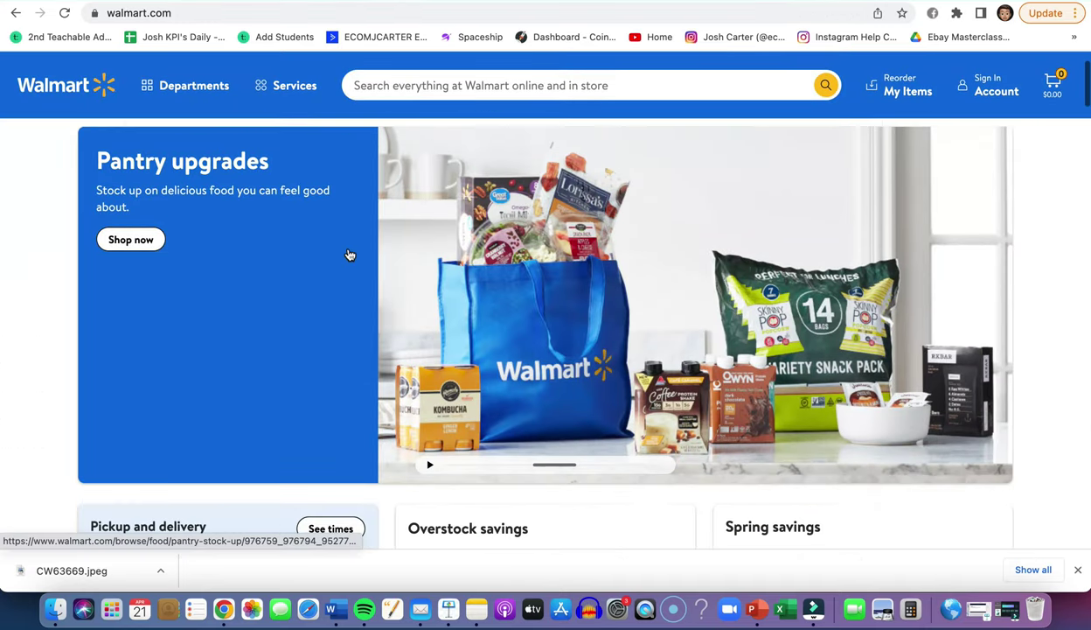
{"action": "scroll", "coordinate": [349, 255], "scroll_direction": "up", "scroll_amount": 2}
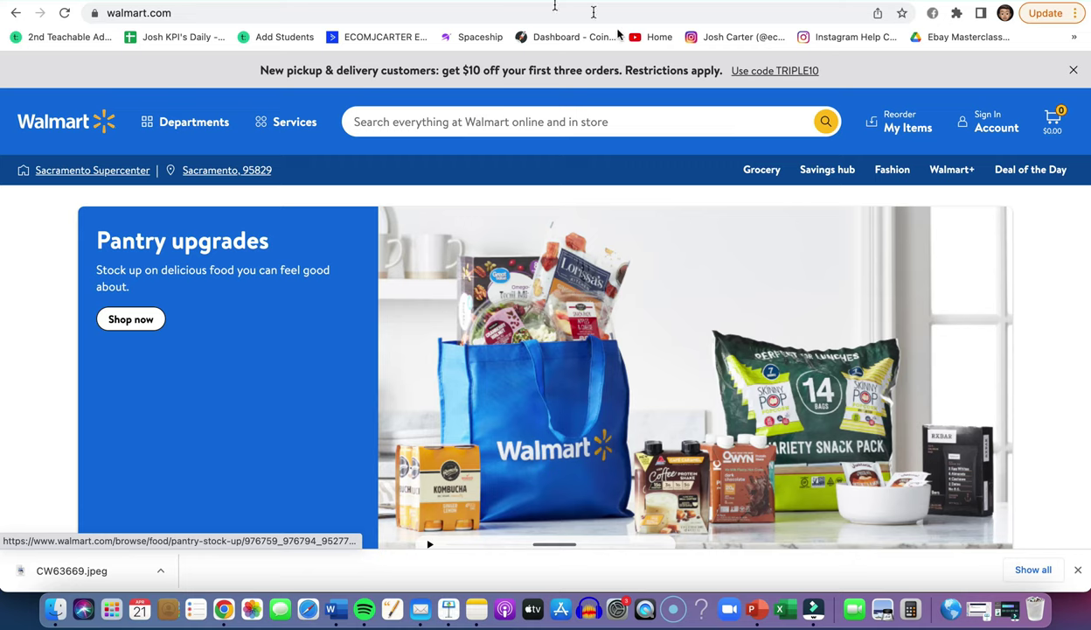
Step: Revisit the dropship model diagram and view the Princeton Tec Apex Extreme headlamp details on Inventory Source
{"action": "left_click", "coordinate": [518, 1]}
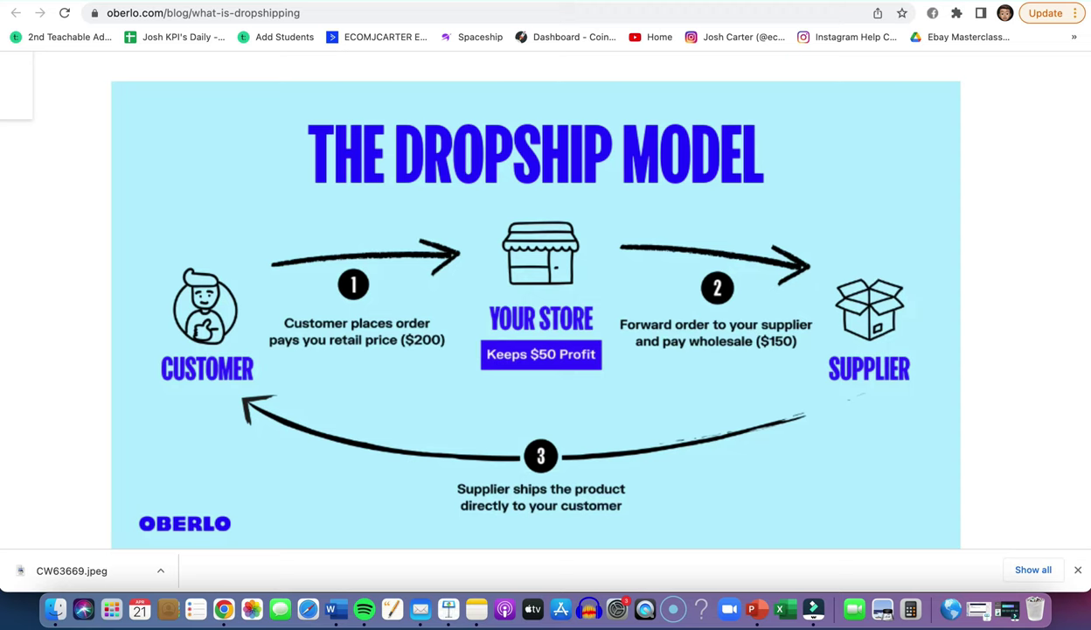
{"action": "left_click", "coordinate": [356, 1]}
{"action": "left_click", "coordinate": [427, 1]}
{"action": "key", "text": "ctrl+Tab"}
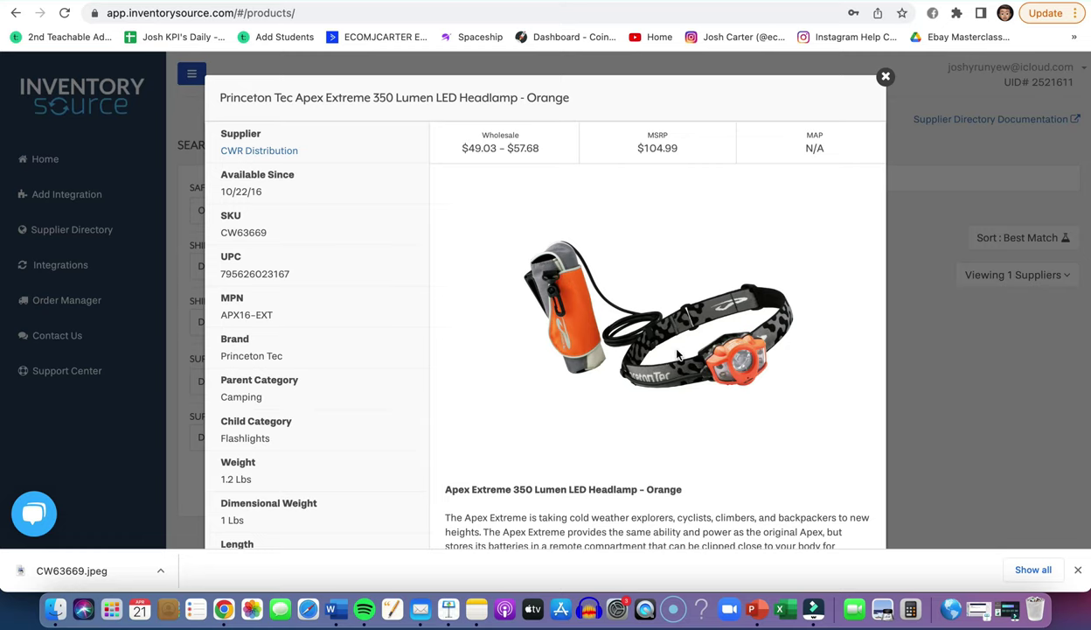
{"action": "scroll", "coordinate": [677, 353], "scroll_direction": "down", "scroll_amount": 5}
{"action": "scroll", "coordinate": [677, 353], "scroll_direction": "up", "scroll_amount": 5}
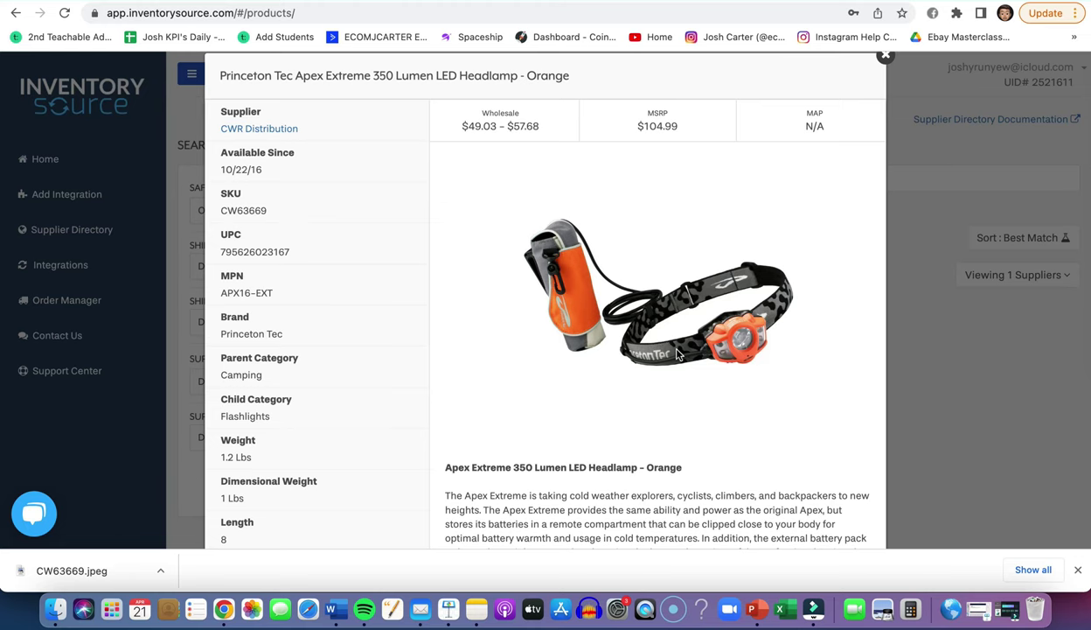
Step: Locate the Sell option on the eBay home page and look over the page for starting a listing
{"action": "left_click", "coordinate": [706, 2]}
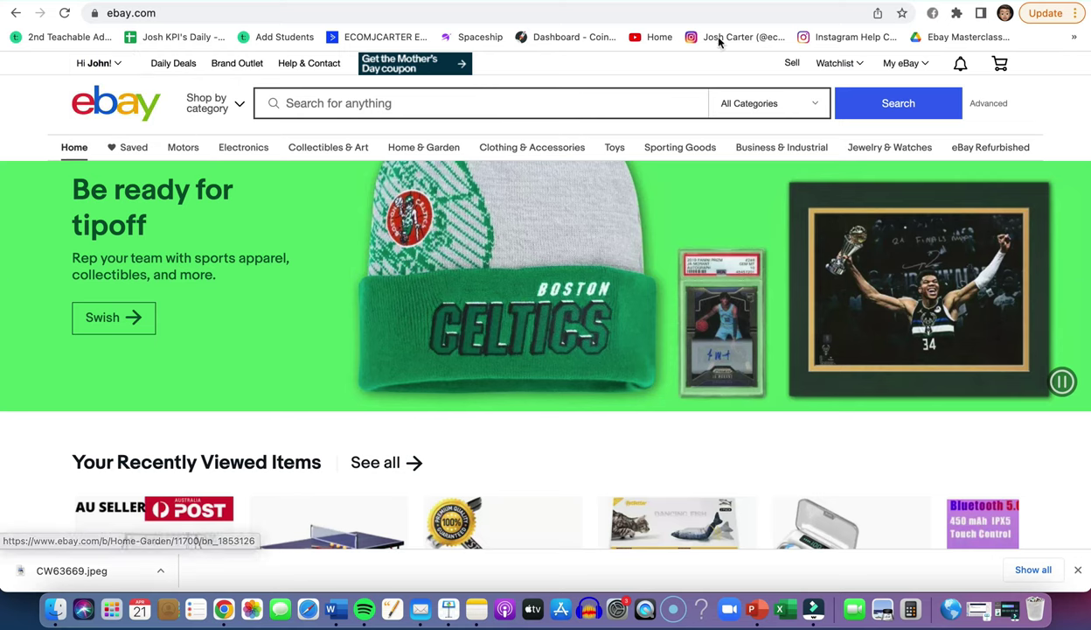
{"action": "scroll", "coordinate": [791, 67], "scroll_direction": "up", "scroll_amount": 5}
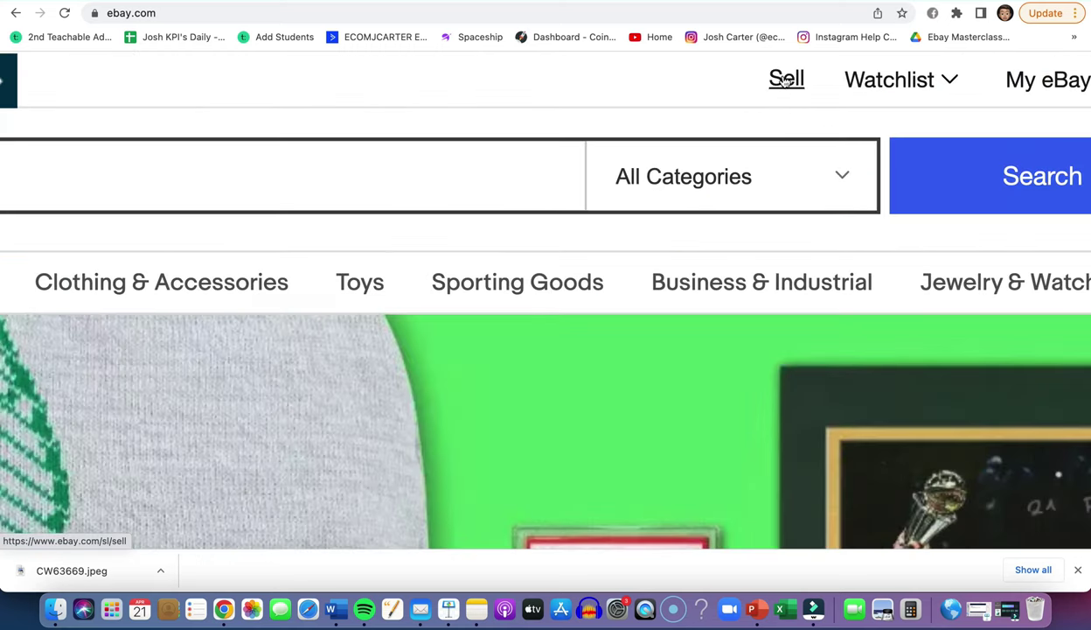
{"action": "scroll", "coordinate": [786, 79], "scroll_direction": "down", "scroll_amount": 5}
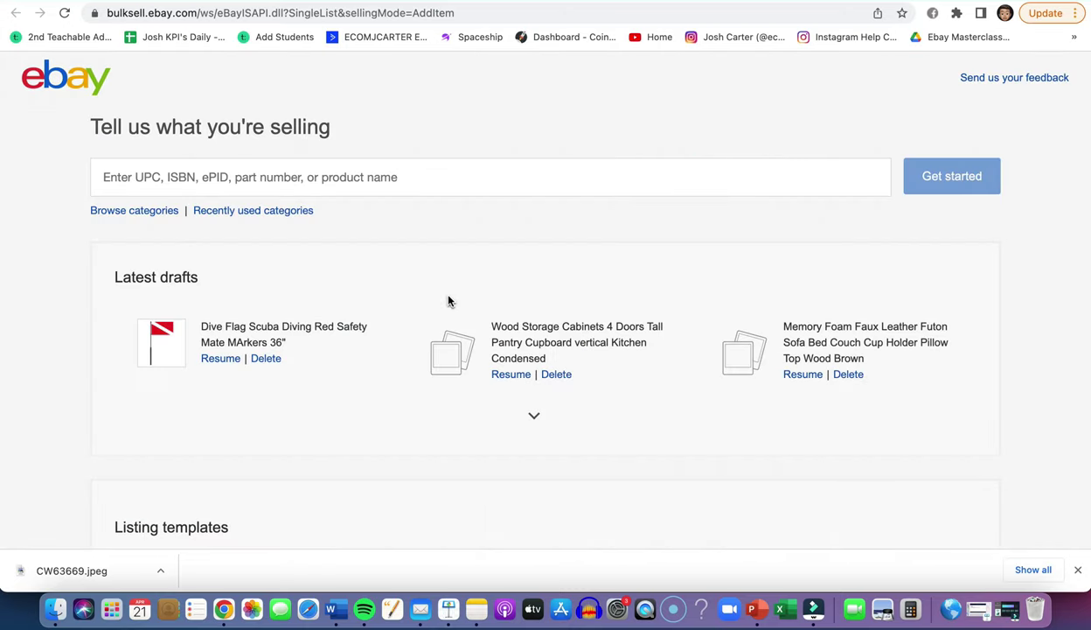
{"action": "scroll", "coordinate": [448, 296], "scroll_direction": "down", "scroll_amount": 3}
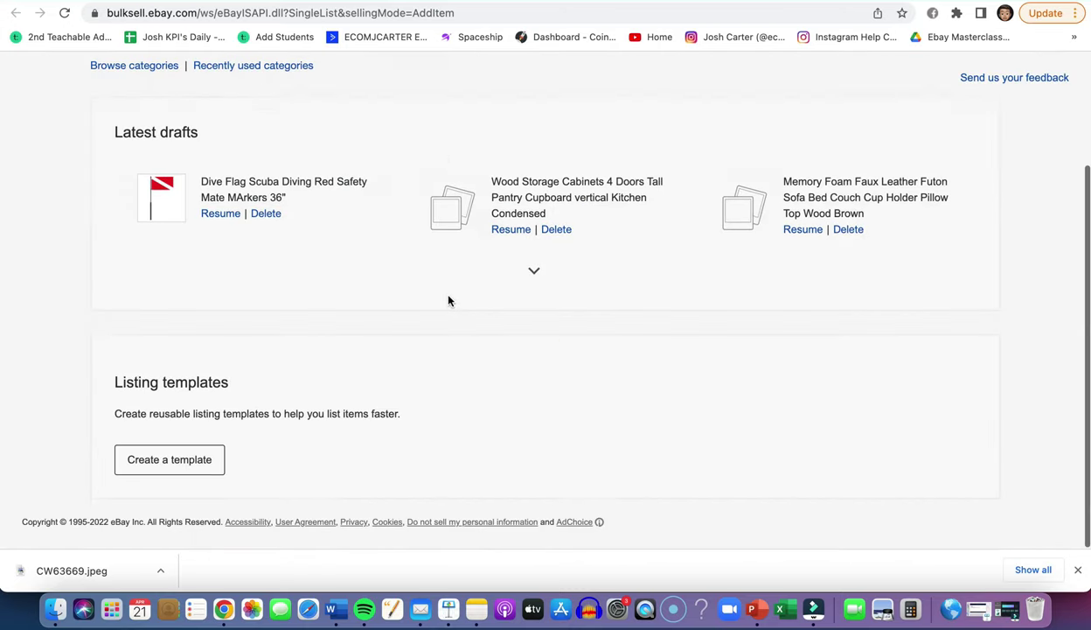
{"action": "scroll", "coordinate": [449, 295], "scroll_direction": "up", "scroll_amount": 3}
Step: Copy the title "Princeton Tec Apex Extreme 350 Lumen LED Headlamp - Orange" from Inventory Source and search for it in eBay's new-listing page
{"action": "left_click", "coordinate": [612, 1]}
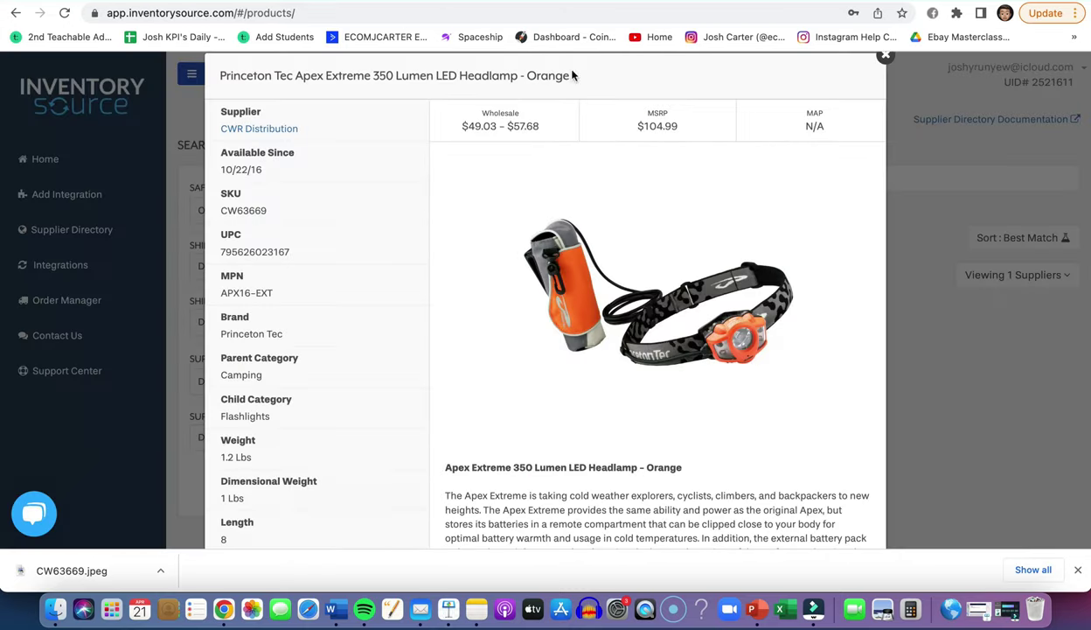
{"action": "left_click_drag", "start_coordinate": [573, 76], "coordinate": [224, 77]}
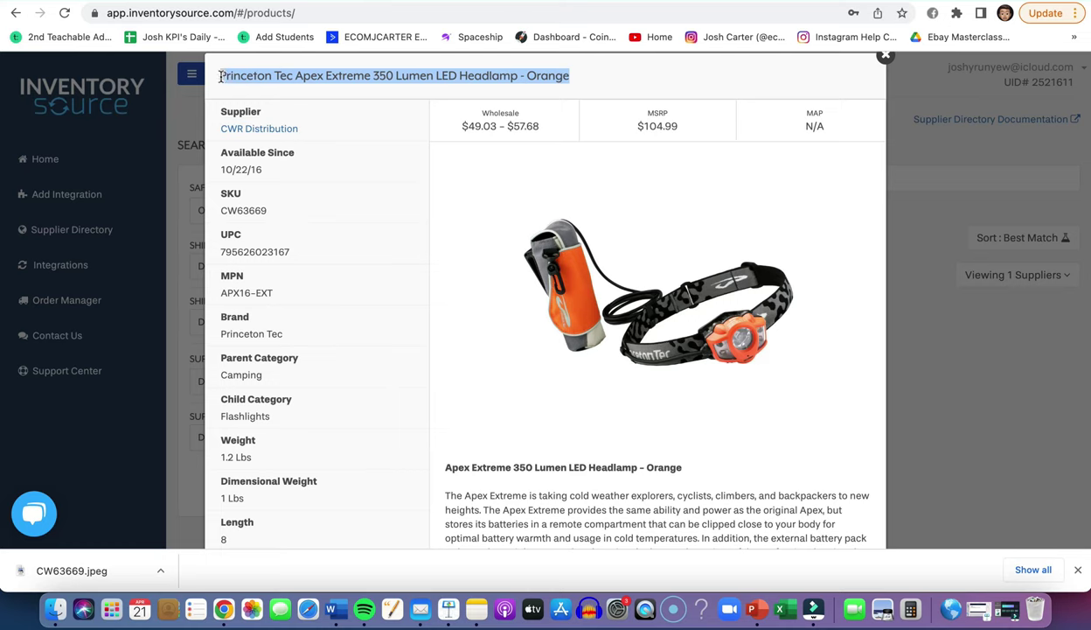
{"action": "key", "text": "ctrl+Tab"}
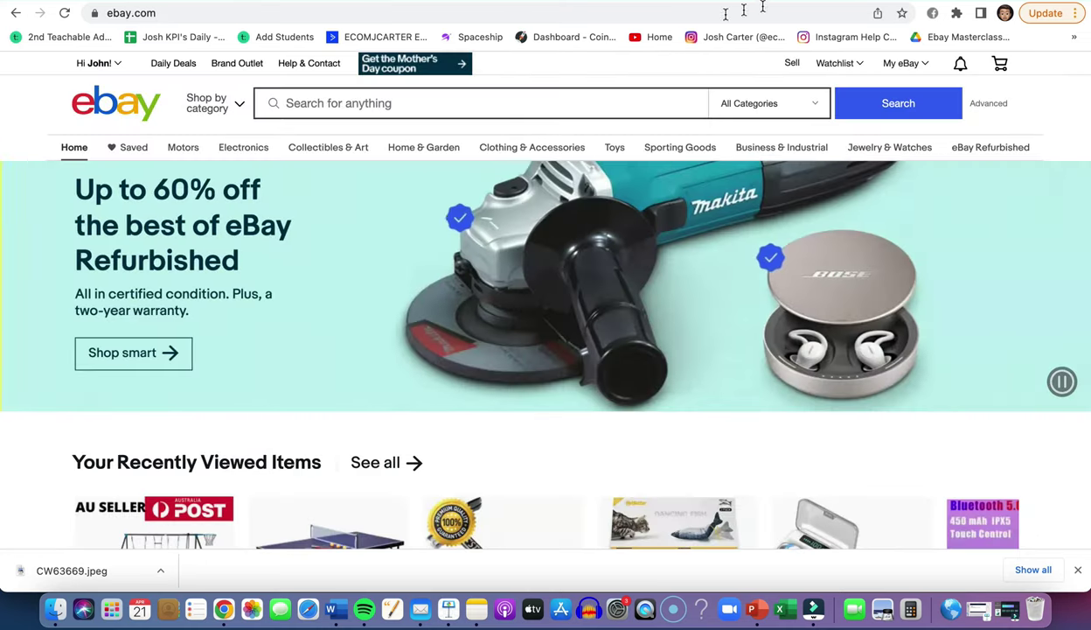
{"action": "key", "text": "ctrl+Tab"}
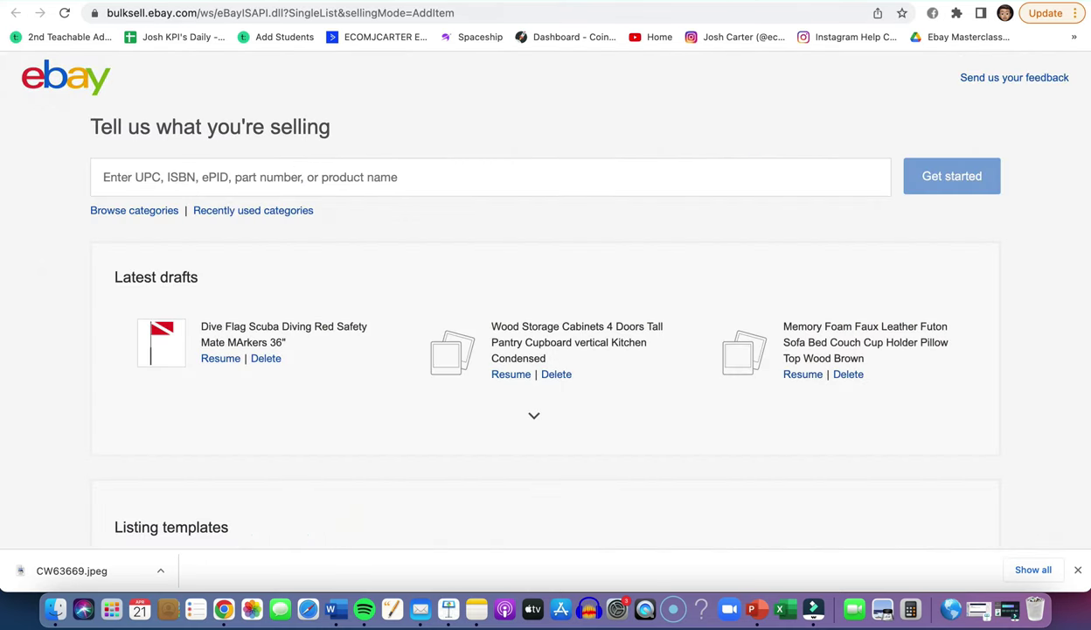
{"action": "left_click", "coordinate": [409, 164]}
{"action": "type", "text": "Princeton Tec Apex Extreme 350 Lumen LED Headlamp - Orange"}
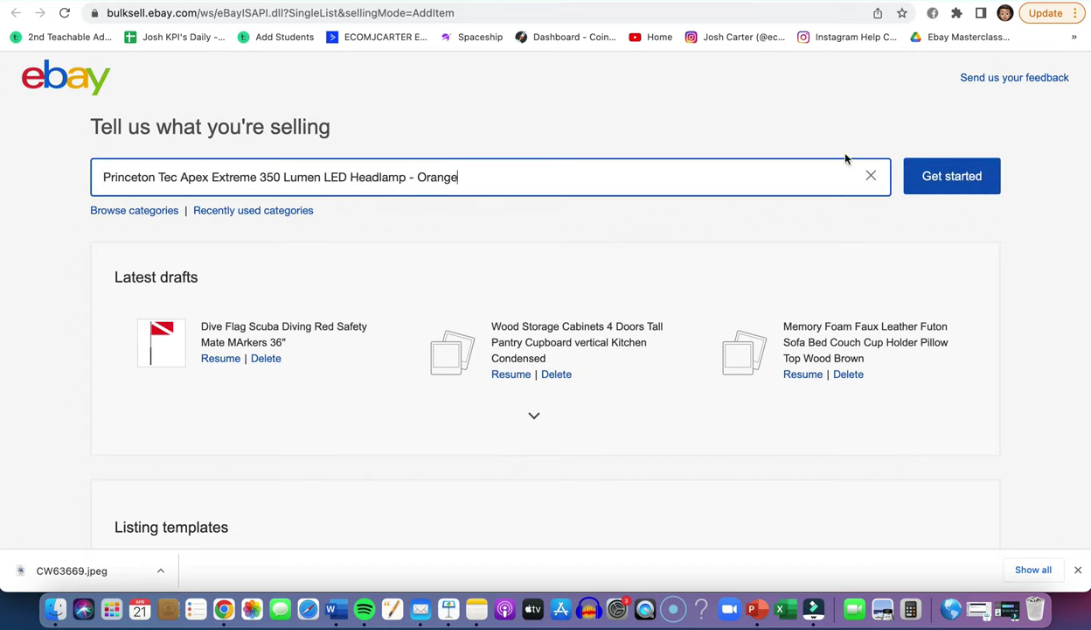
{"action": "left_click", "coordinate": [928, 188]}
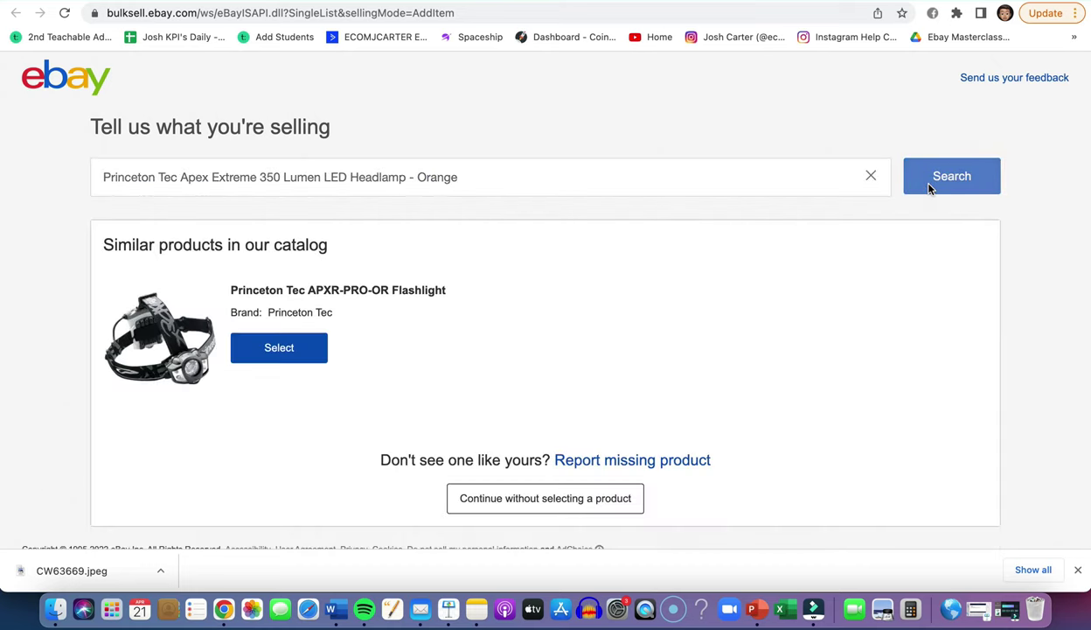
Step: Select the Princeton Tec APXR-PRO-OR Flashlight from eBay's catalog and use it to start the listing form
{"action": "scroll", "coordinate": [385, 381], "scroll_direction": "down", "scroll_amount": 1}
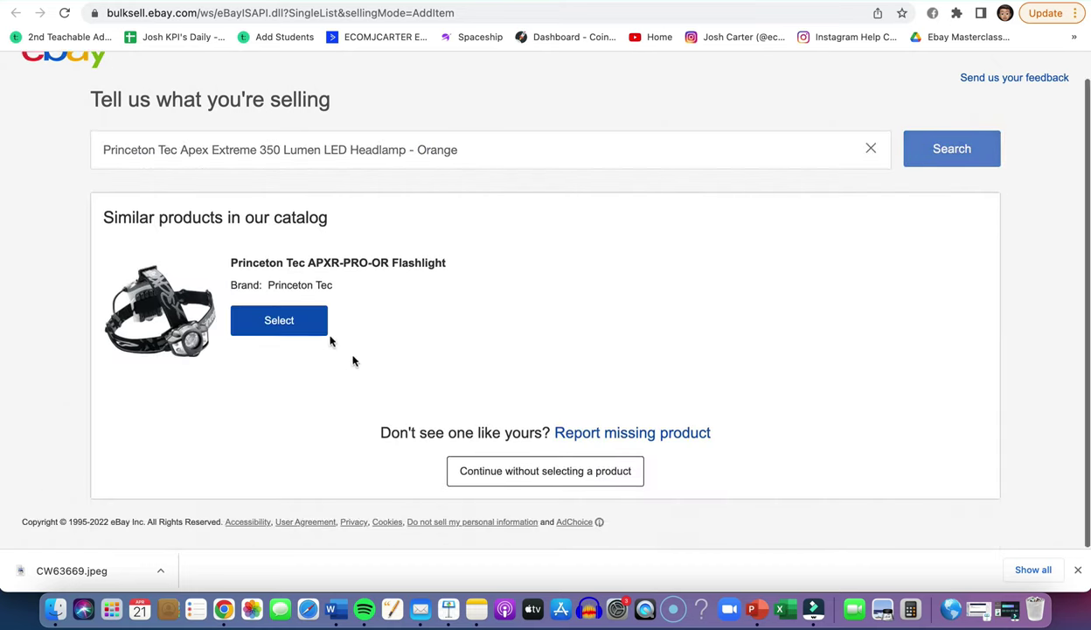
{"action": "left_click", "coordinate": [308, 320]}
{"action": "scroll", "coordinate": [669, 330], "scroll_direction": "down", "scroll_amount": 4}
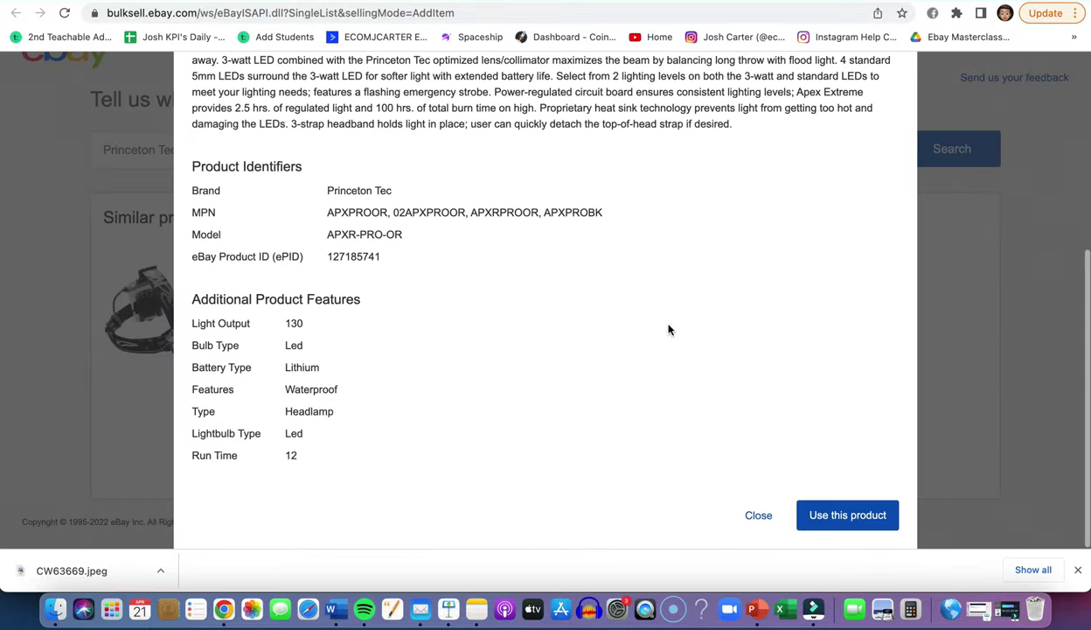
{"action": "left_click", "coordinate": [828, 512]}
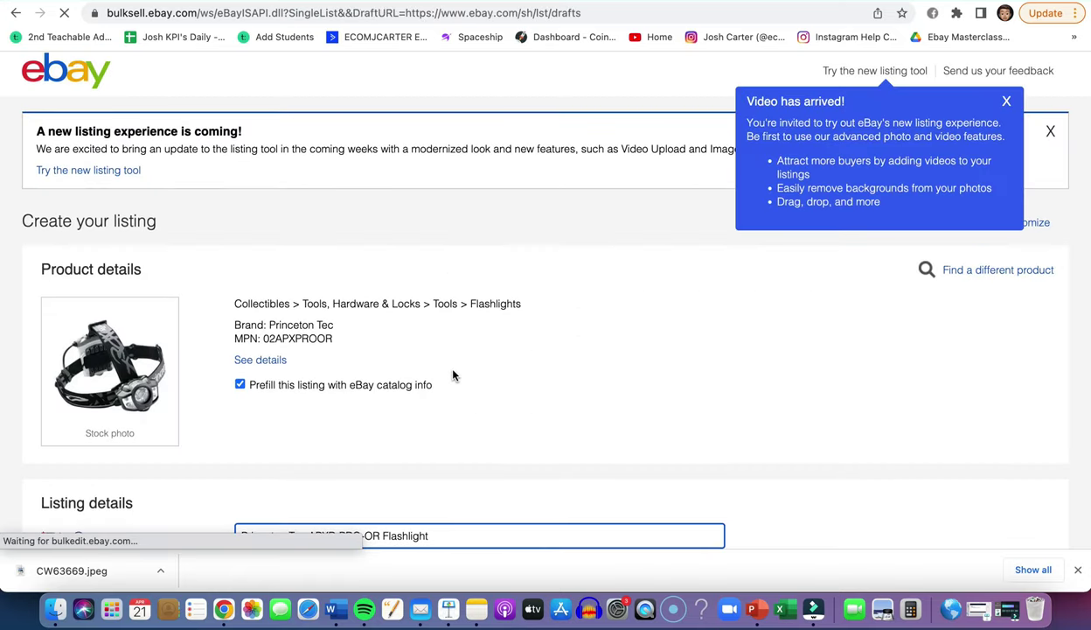
{"action": "scroll", "coordinate": [453, 375], "scroll_direction": "down", "scroll_amount": 2}
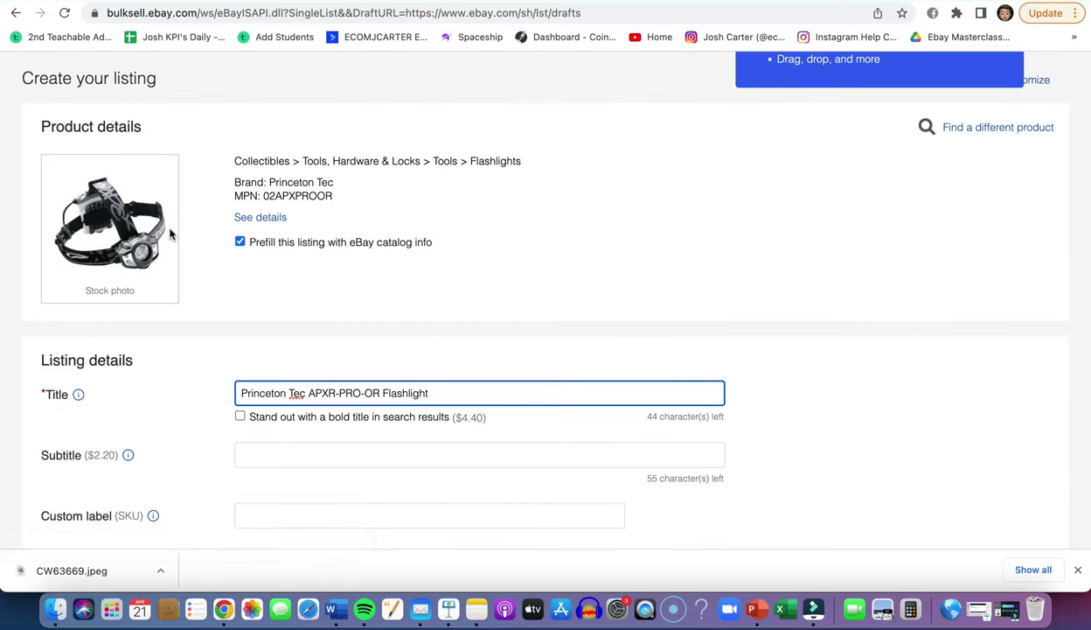
Step: Replace the stock photo in the listing's additional photos with the downloaded CW63669.jpeg image and compare it with the Inventory Source photo
{"action": "scroll", "coordinate": [378, 292], "scroll_direction": "down", "scroll_amount": 3}
{"action": "scroll", "coordinate": [377, 291], "scroll_direction": "down", "scroll_amount": 8}
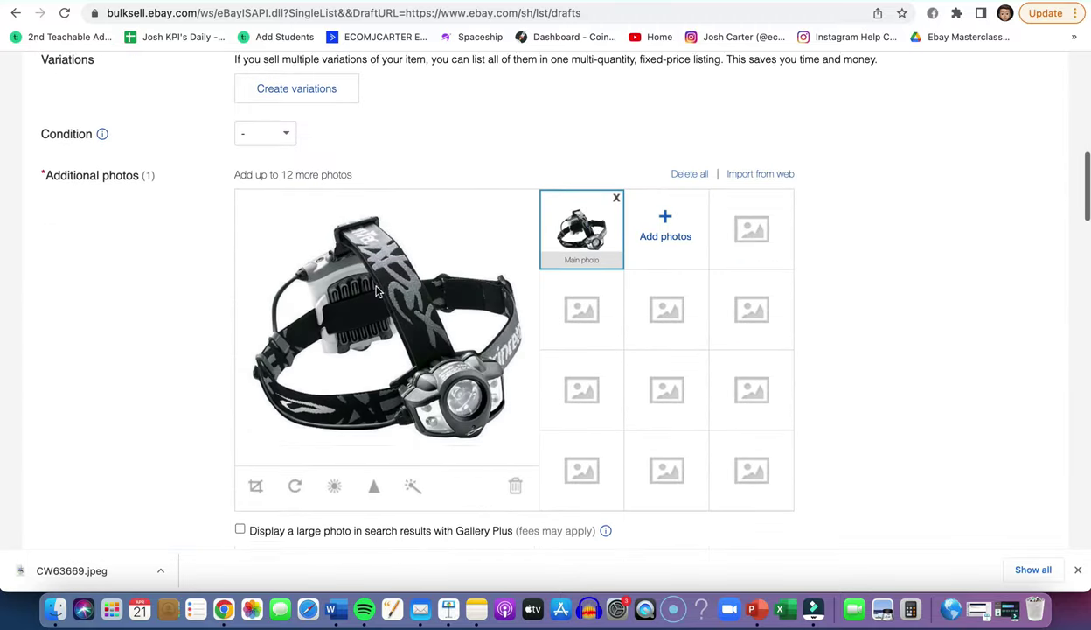
{"action": "left_click", "coordinate": [617, 168]}
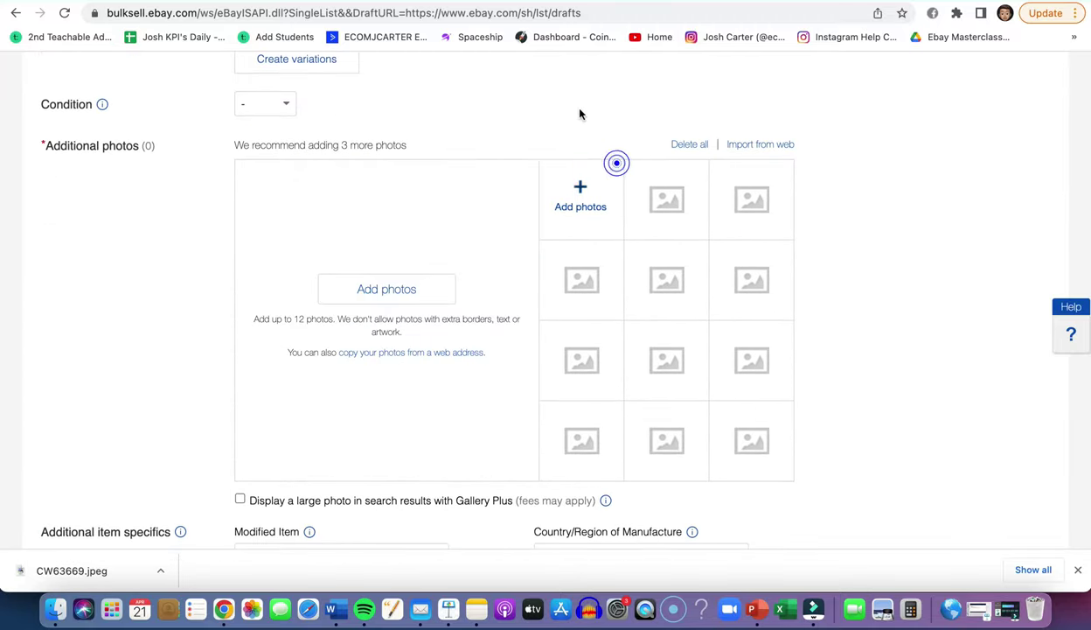
{"action": "scroll", "coordinate": [511, 235], "scroll_direction": "up", "scroll_amount": 1}
{"action": "left_click_drag", "start_coordinate": [87, 577], "coordinate": [579, 188]}
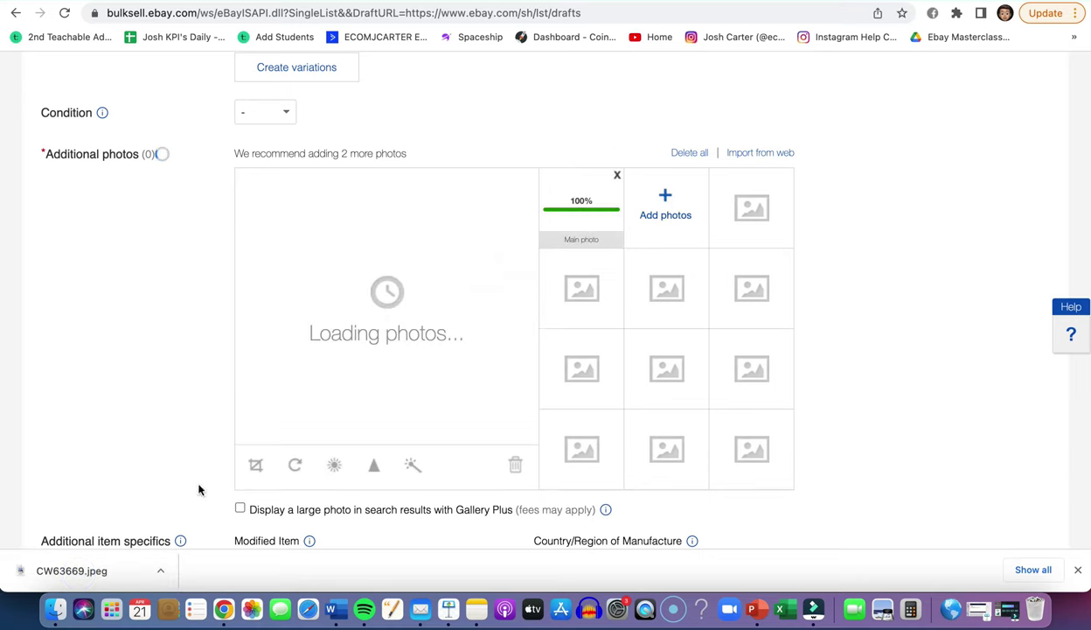
{"action": "scroll", "coordinate": [636, 155], "scroll_direction": "up", "scroll_amount": 2}
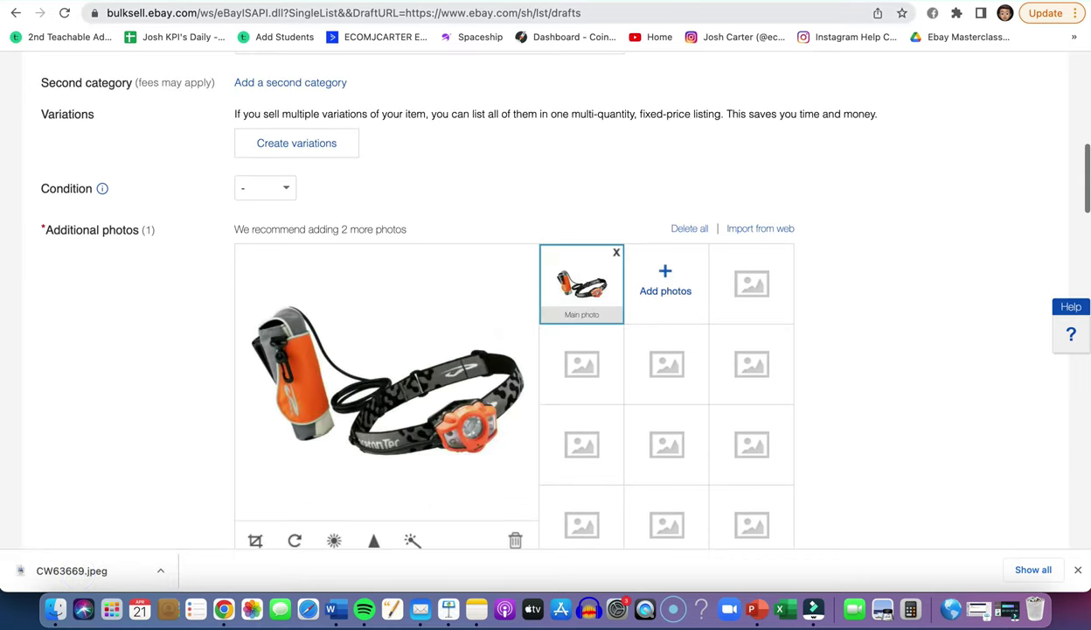
{"action": "key", "text": "ctrl+Tab"}
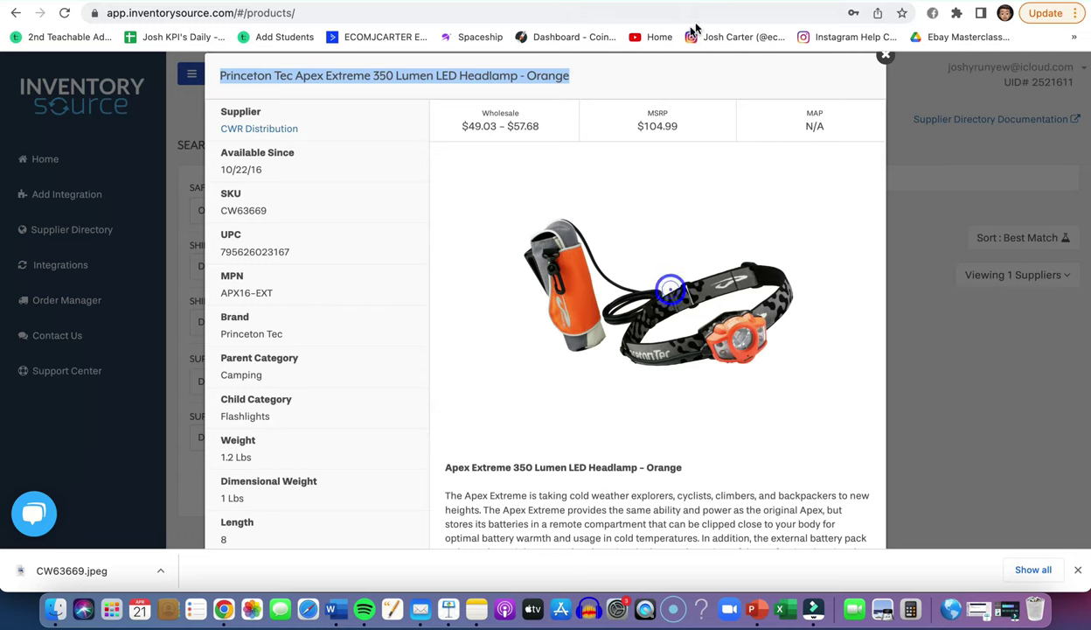
{"action": "key", "text": "ctrl+shift+Tab"}
{"action": "scroll", "coordinate": [519, 273], "scroll_direction": "down", "scroll_amount": 5}
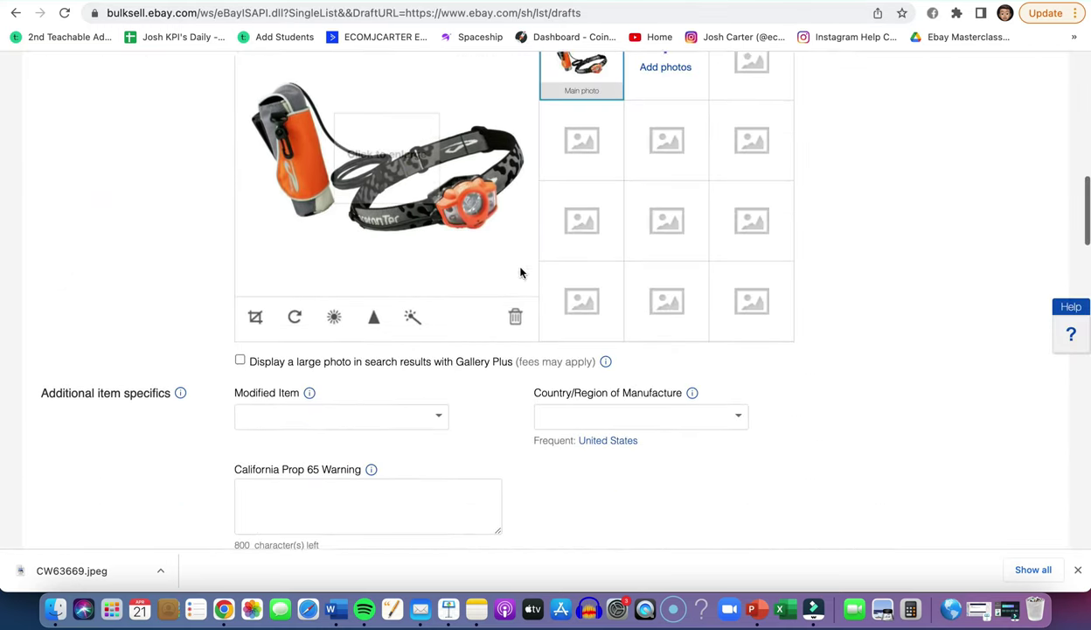
{"action": "scroll", "coordinate": [518, 273], "scroll_direction": "up", "scroll_amount": 3}
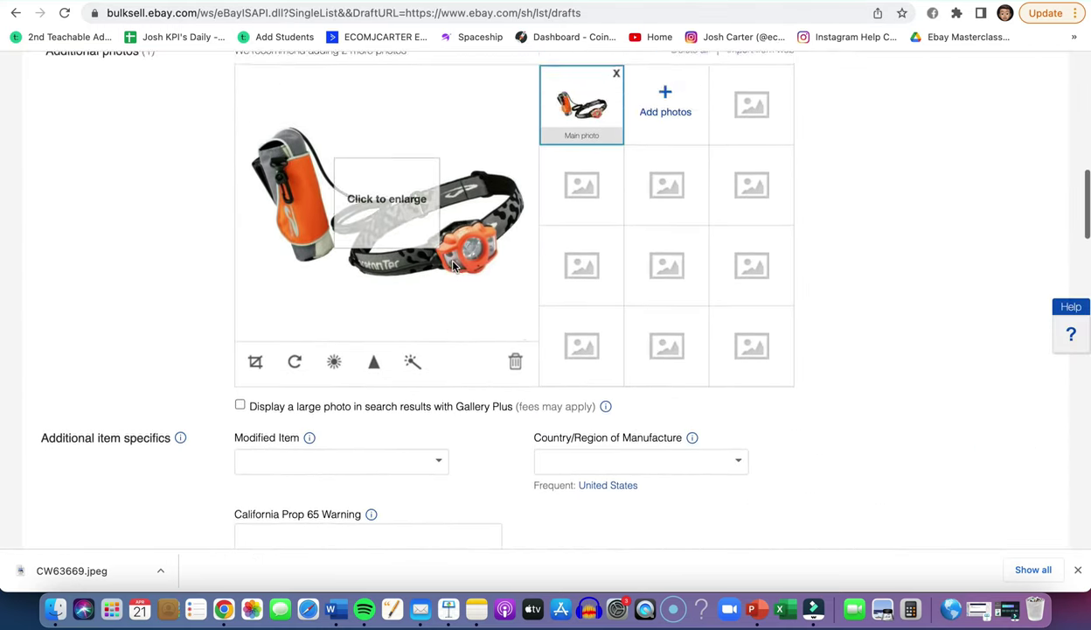
Step: Copy the full headlamp description, specifications and product details from Inventory Source into the listing's item description
{"action": "scroll", "coordinate": [452, 266], "scroll_direction": "down", "scroll_amount": 5}
{"action": "left_click", "coordinate": [349, 278]}
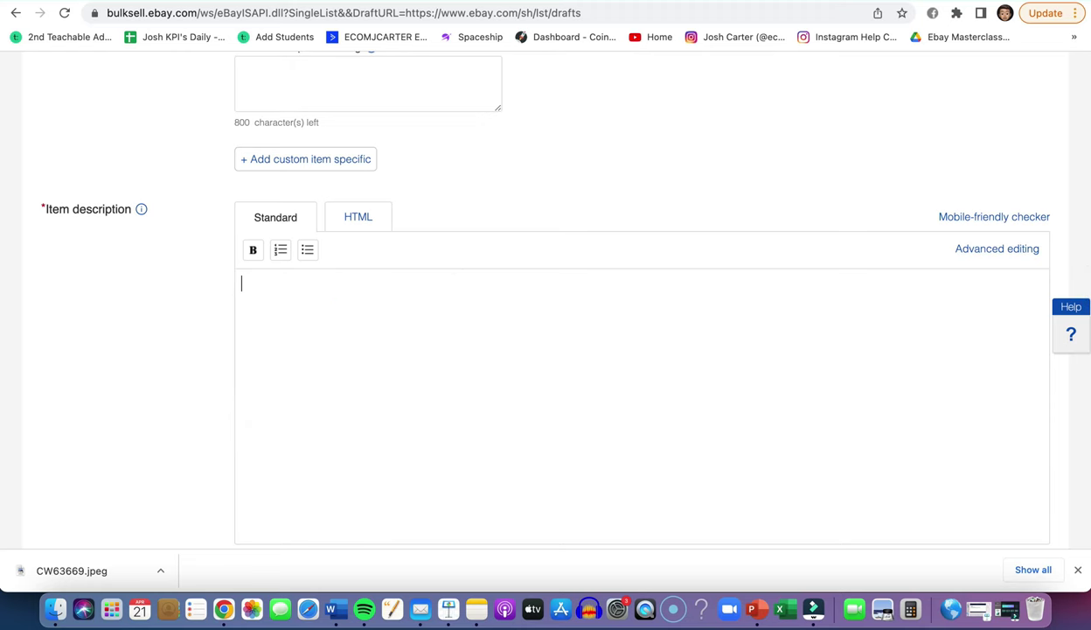
{"action": "key", "text": "ctrl+Tab"}
{"action": "scroll", "coordinate": [449, 232], "scroll_direction": "down", "scroll_amount": 6}
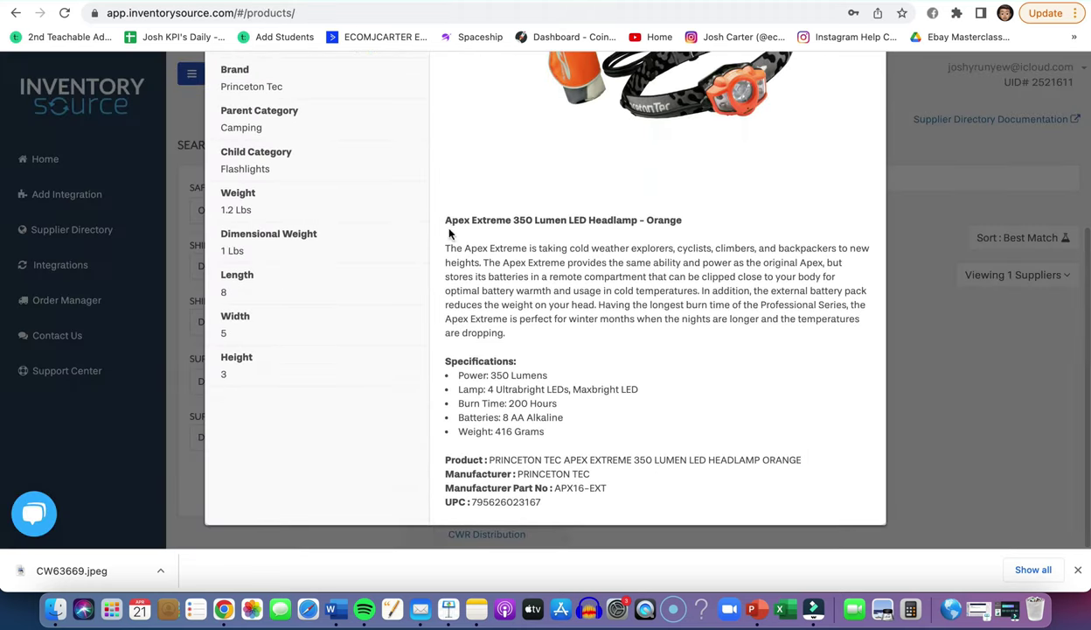
{"action": "left_click_drag", "start_coordinate": [443, 218], "coordinate": [632, 513]}
{"action": "key", "text": "super+c"}
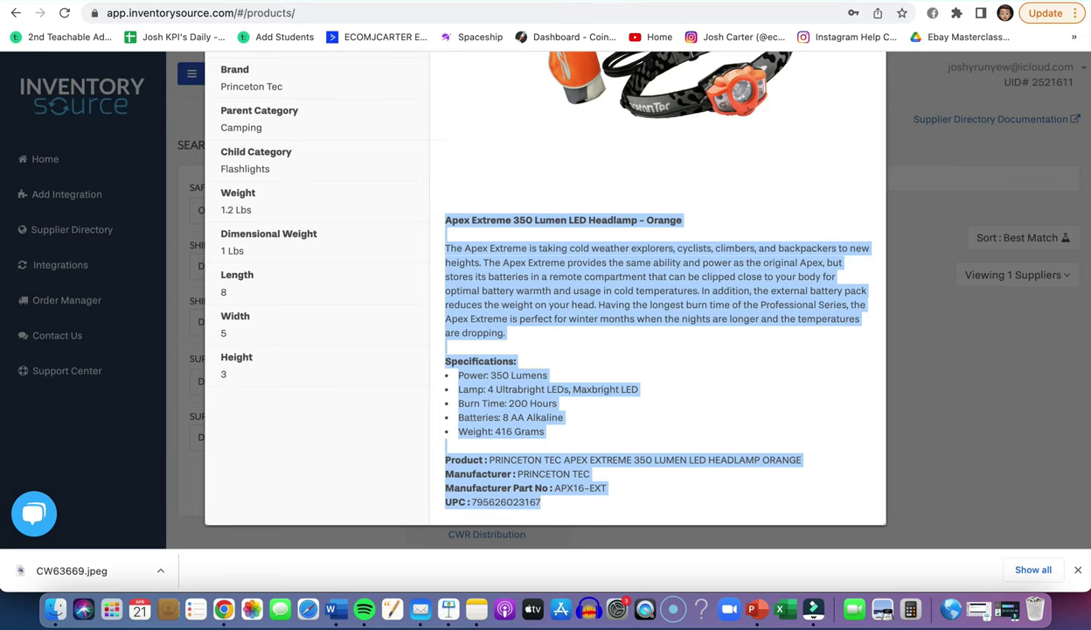
{"action": "key", "text": "ctrl+Tab"}
{"action": "left_click", "coordinate": [461, 282]}
{"action": "key", "text": "super+v"}
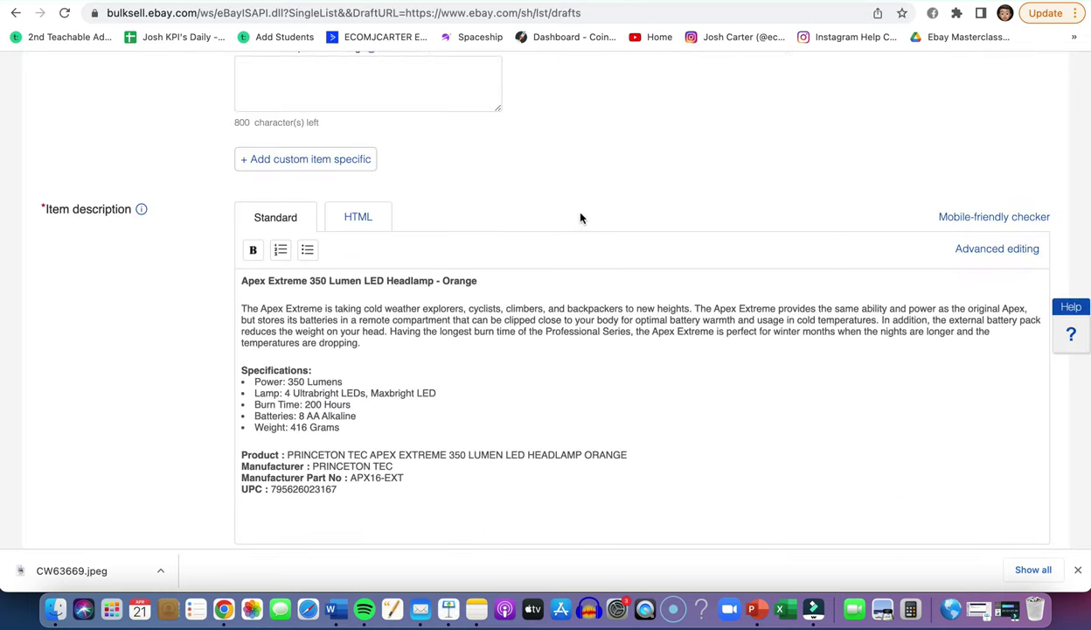
Step: Replace the listing title with "Princeton Tec Apex Extreme 350 Lumen LED Headlamp - Orange" copied from Inventory Source
{"action": "scroll", "coordinate": [579, 217], "scroll_direction": "up", "scroll_amount": 2}
{"action": "scroll", "coordinate": [580, 217], "scroll_direction": "down", "scroll_amount": 12}
{"action": "scroll", "coordinate": [580, 215], "scroll_direction": "up", "scroll_amount": 2}
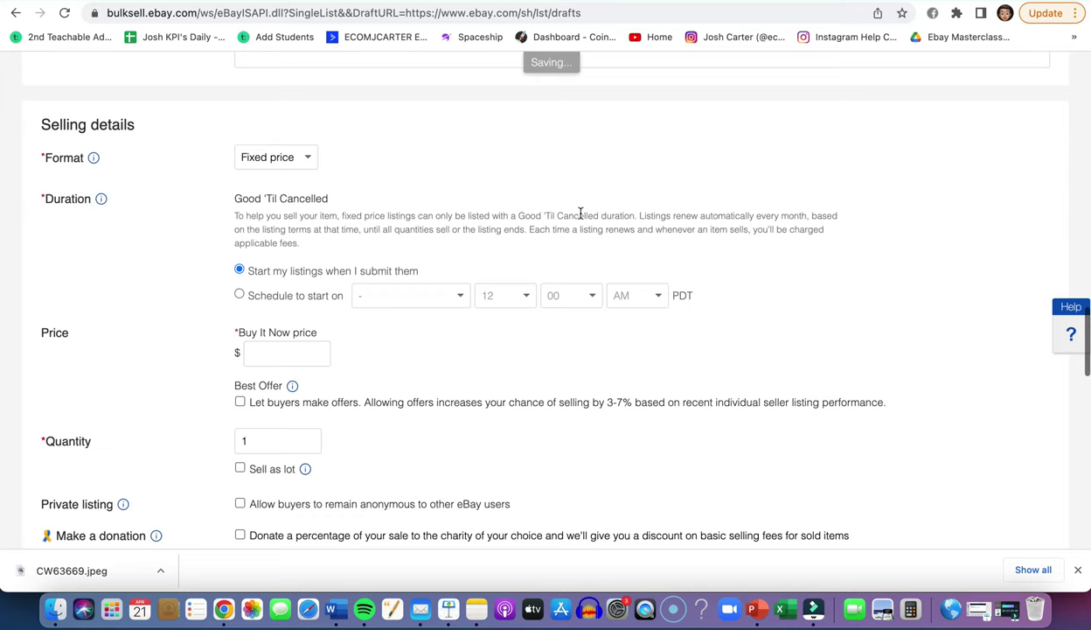
{"action": "scroll", "coordinate": [315, 193], "scroll_direction": "down", "scroll_amount": 2}
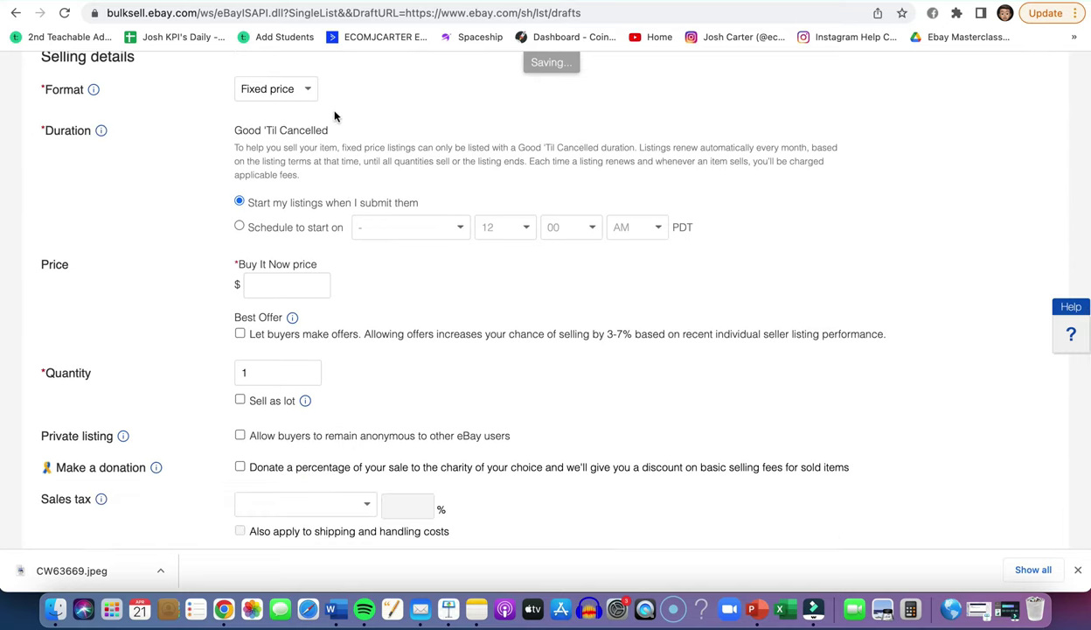
{"action": "scroll", "coordinate": [336, 115], "scroll_direction": "up", "scroll_amount": 15}
{"action": "scroll", "coordinate": [334, 116], "scroll_direction": "down", "scroll_amount": 5}
{"action": "scroll", "coordinate": [267, 112], "scroll_direction": "up", "scroll_amount": 2}
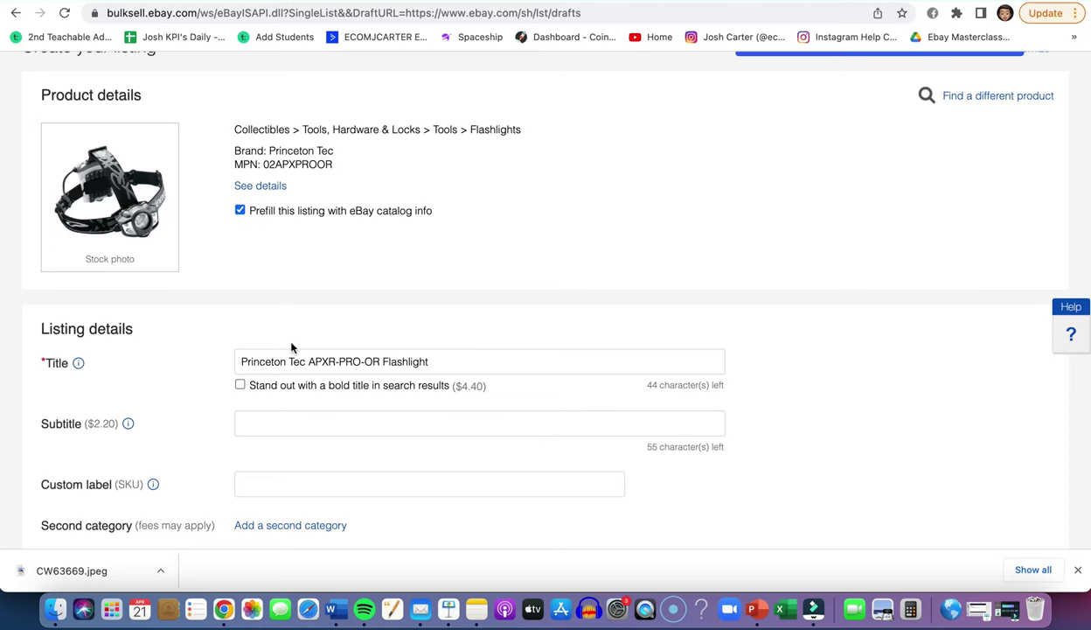
{"action": "scroll", "coordinate": [292, 347], "scroll_direction": "down", "scroll_amount": 2}
{"action": "left_click", "coordinate": [461, 266]}
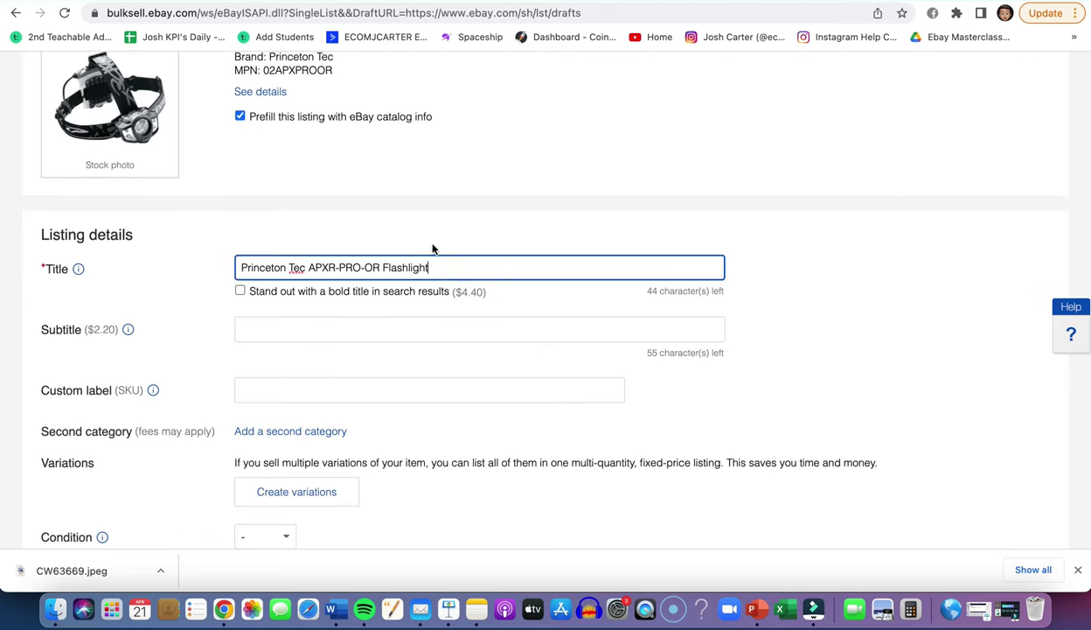
{"action": "key", "text": "ctrl+shift+Tab"}
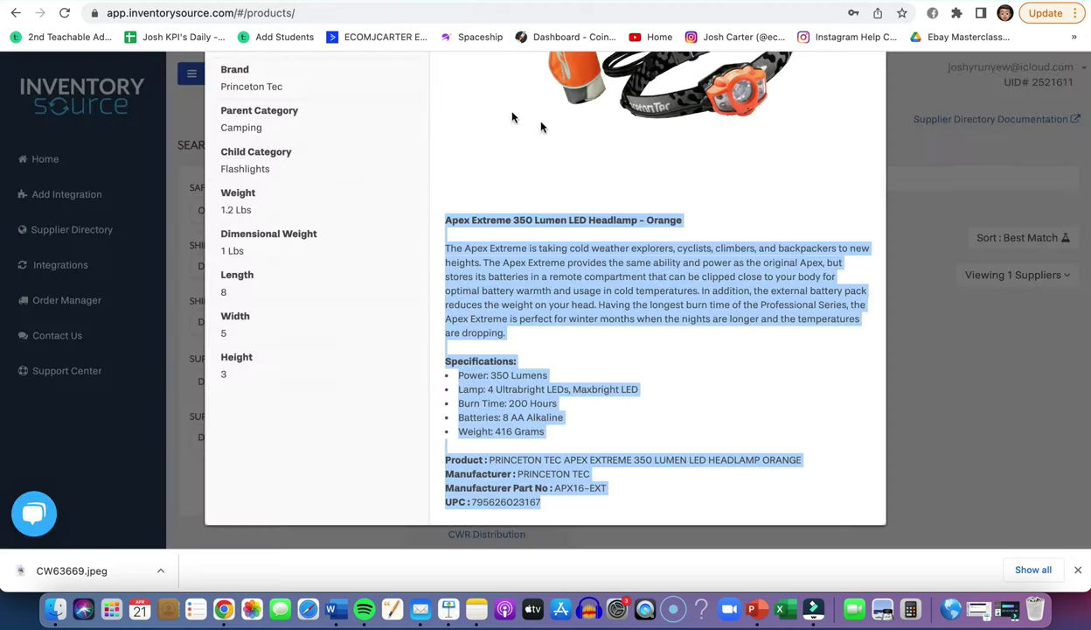
{"action": "scroll", "coordinate": [576, 228], "scroll_direction": "up", "scroll_amount": 4}
{"action": "left_click_drag", "start_coordinate": [572, 98], "coordinate": [214, 101]}
{"action": "key", "text": "ctrl+c"}
{"action": "left_click", "coordinate": [766, 1]}
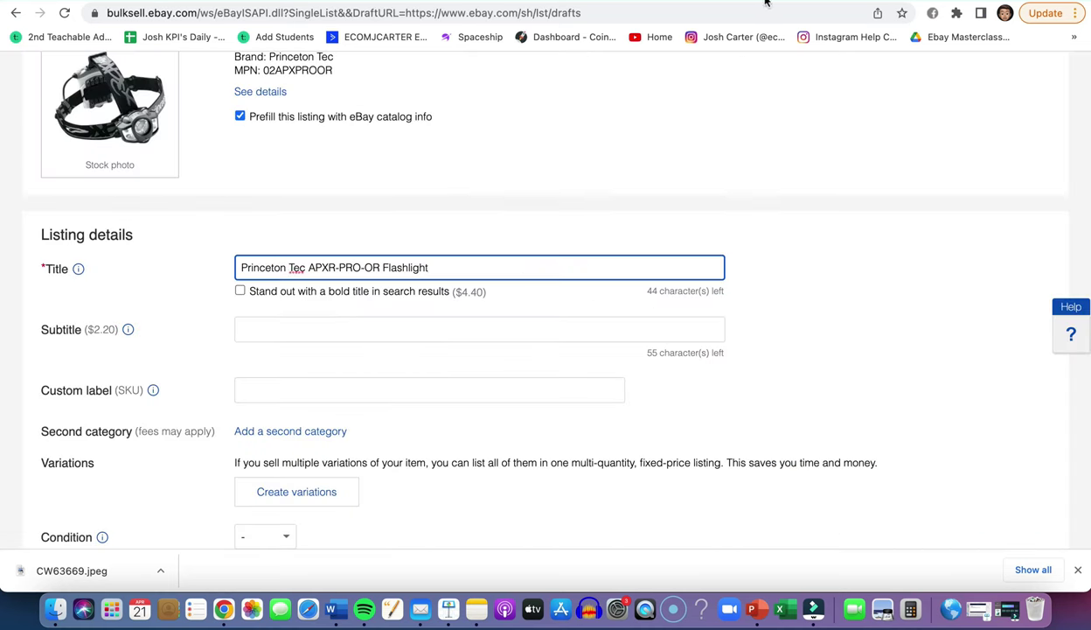
{"action": "left_click_drag", "start_coordinate": [431, 269], "coordinate": [236, 268]}
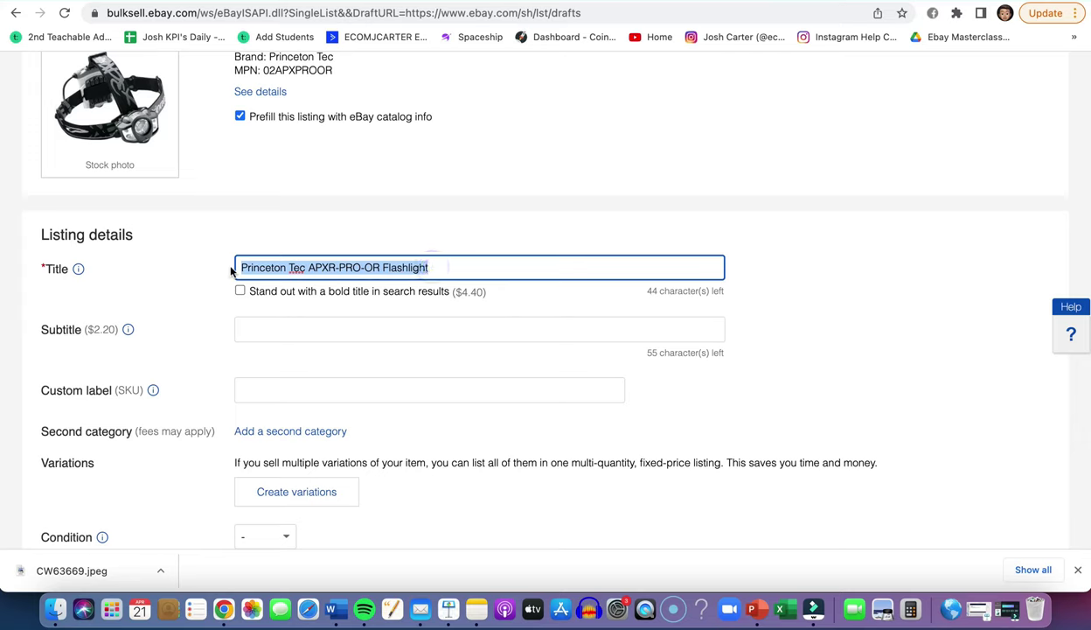
{"action": "key", "text": "ctrl+v"}
{"action": "left_click", "coordinate": [845, 315]}
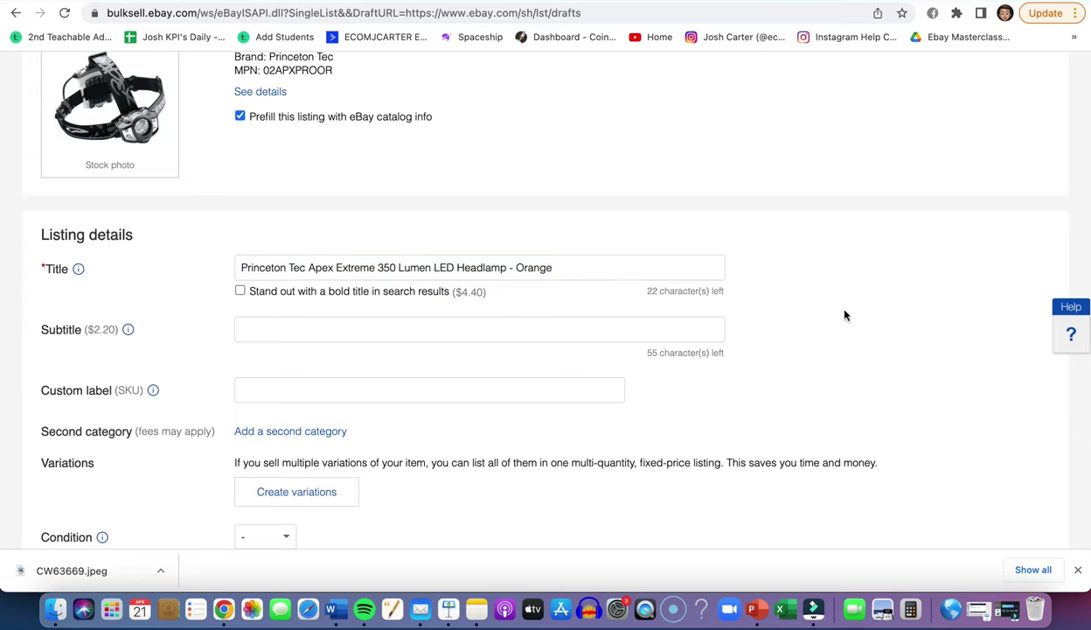
Step: Set the item condition to New
{"action": "scroll", "coordinate": [518, 409], "scroll_direction": "down", "scroll_amount": 3}
{"action": "left_click", "coordinate": [278, 409]}
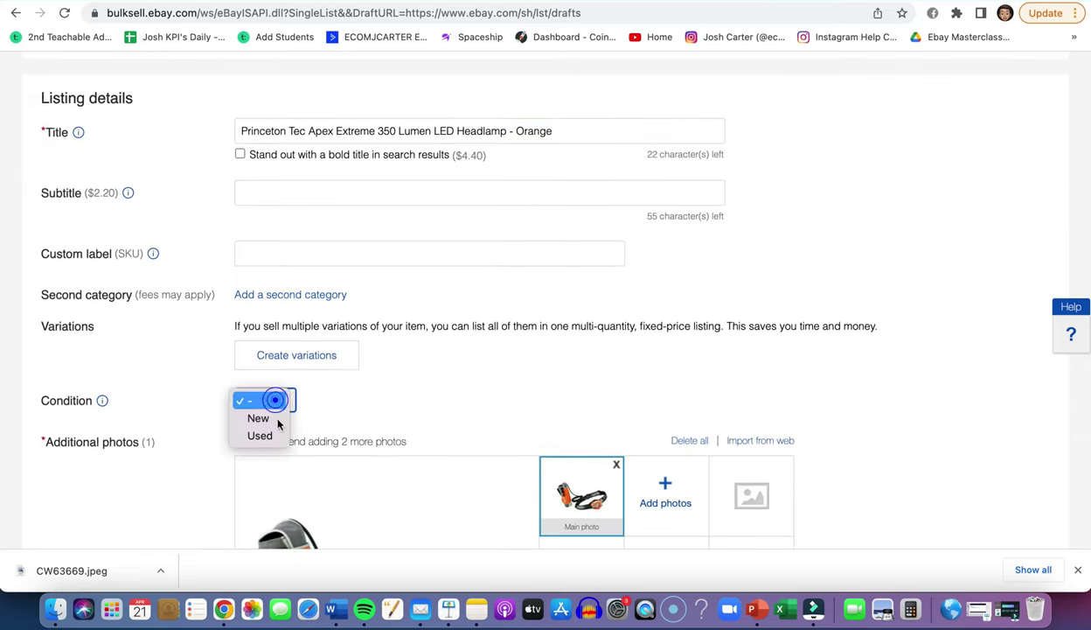
{"action": "left_click", "coordinate": [278, 418]}
Step: Review the listing form's title, photos, additional item specifics and item description down to the selling details
{"action": "scroll", "coordinate": [664, 358], "scroll_direction": "down", "scroll_amount": 3}
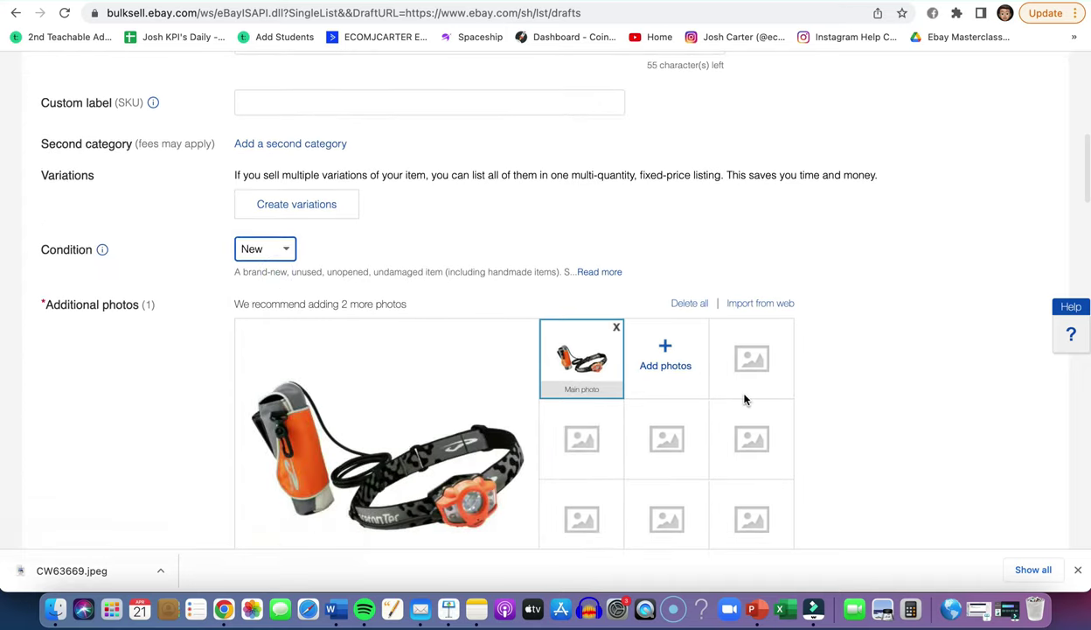
{"action": "scroll", "coordinate": [745, 394], "scroll_direction": "down", "scroll_amount": 7}
{"action": "scroll", "coordinate": [744, 398], "scroll_direction": "down", "scroll_amount": 2}
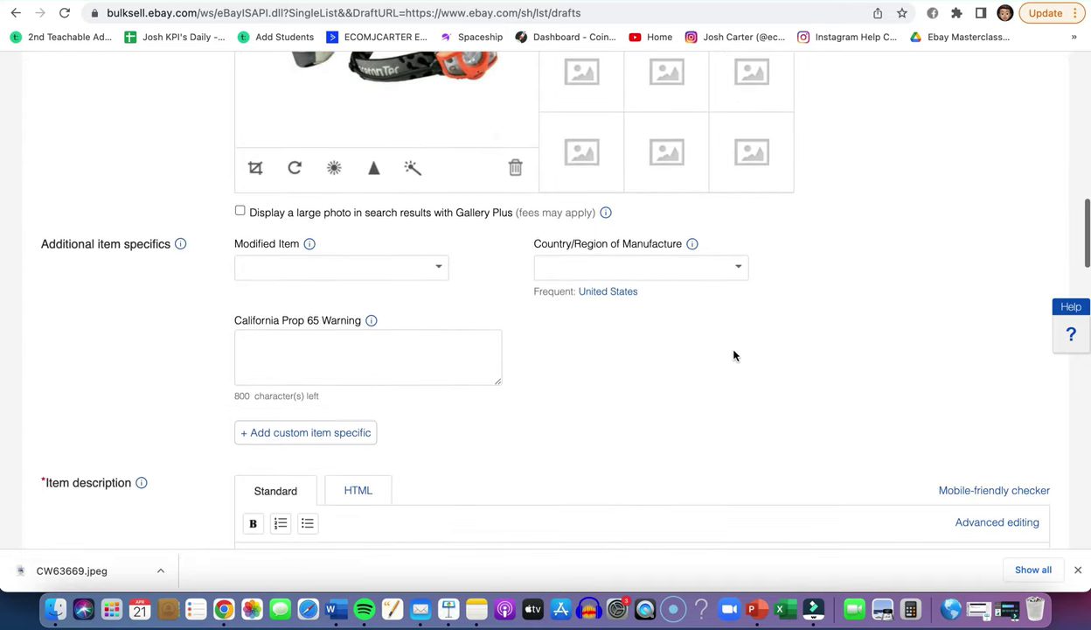
{"action": "scroll", "coordinate": [481, 332], "scroll_direction": "up", "scroll_amount": 1}
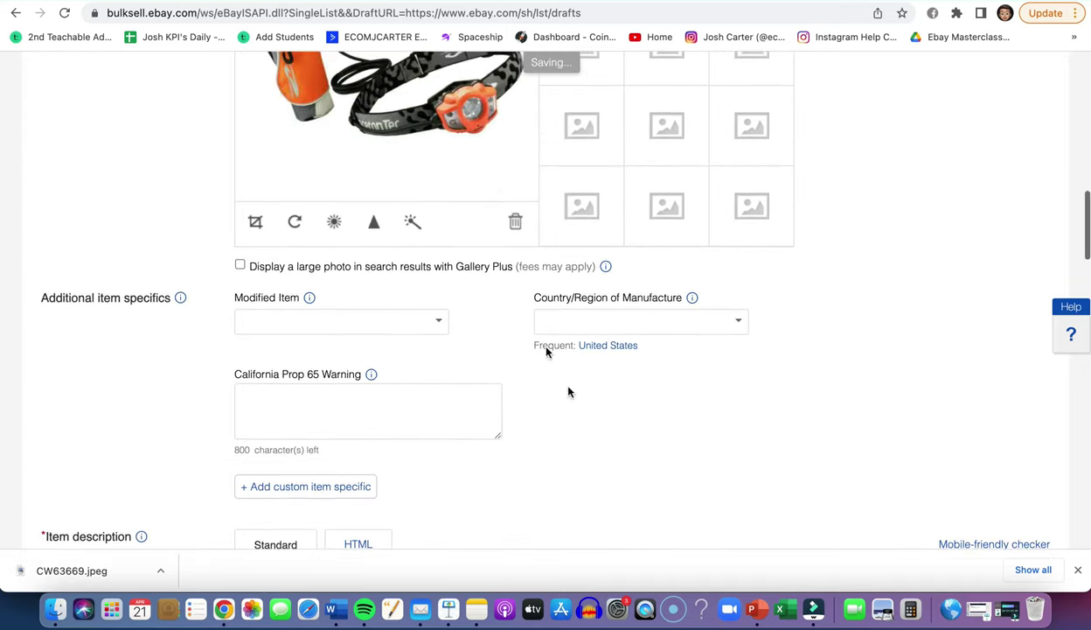
{"action": "scroll", "coordinate": [555, 395], "scroll_direction": "down", "scroll_amount": 5}
{"action": "scroll", "coordinate": [487, 303], "scroll_direction": "up", "scroll_amount": 9}
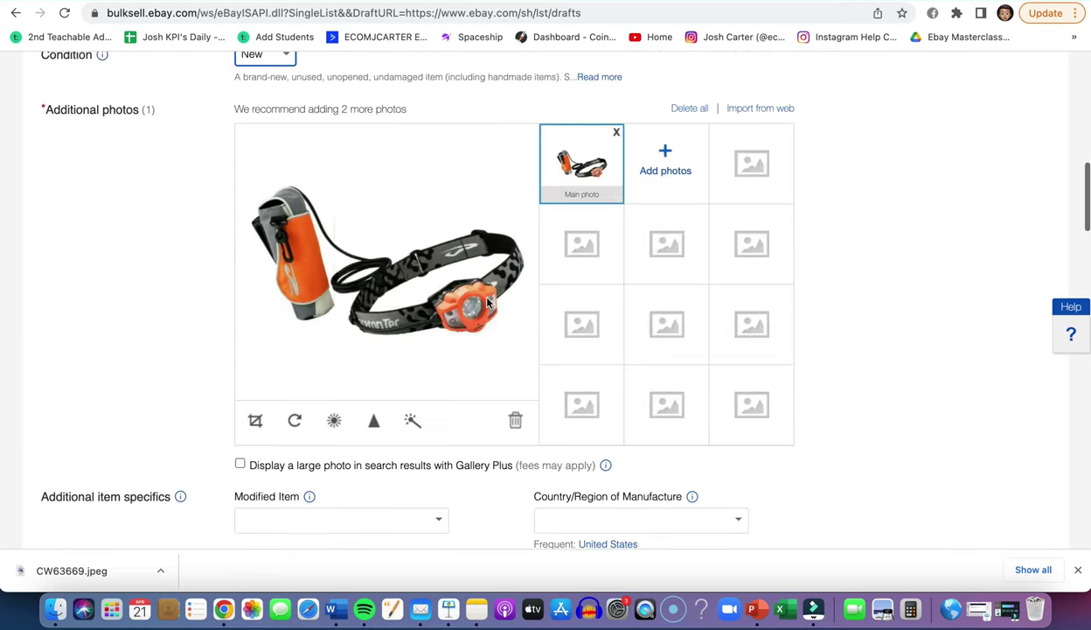
{"action": "scroll", "coordinate": [440, 237], "scroll_direction": "up", "scroll_amount": 8}
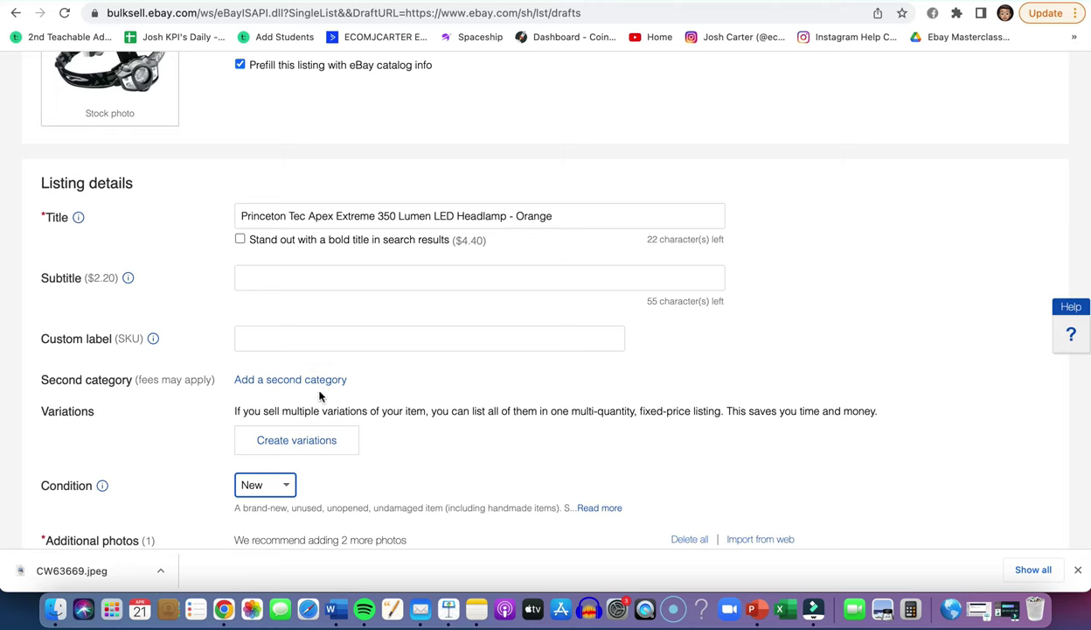
{"action": "scroll", "coordinate": [525, 407], "scroll_direction": "down", "scroll_amount": 15}
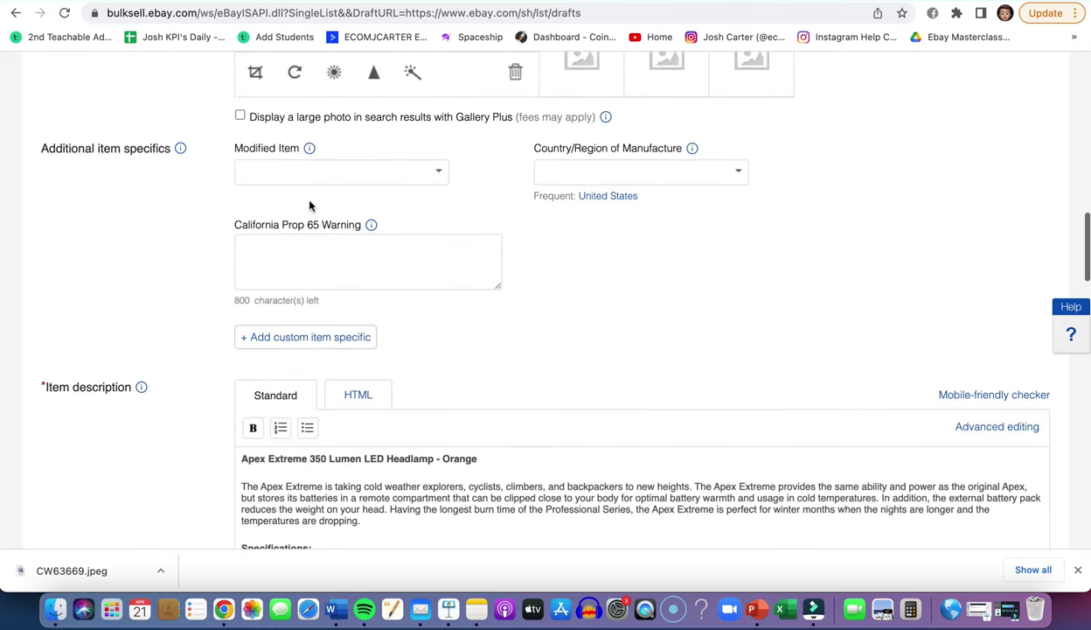
{"action": "scroll", "coordinate": [494, 322], "scroll_direction": "down", "scroll_amount": 10}
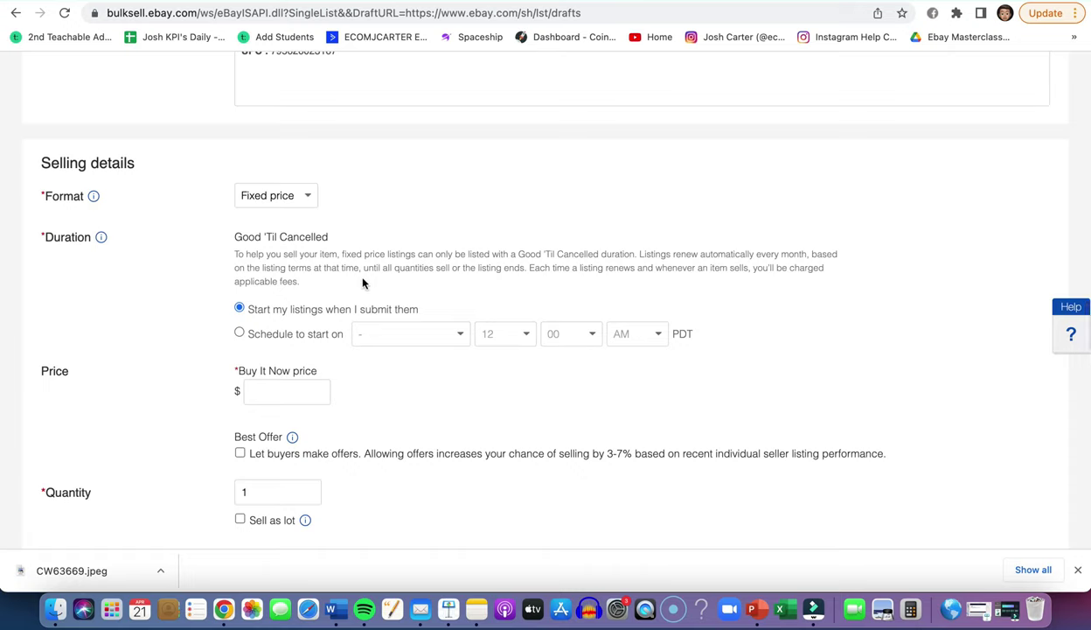
Step: Check the available selling formats and leave the listing at Fixed price
{"action": "left_click", "coordinate": [270, 198]}
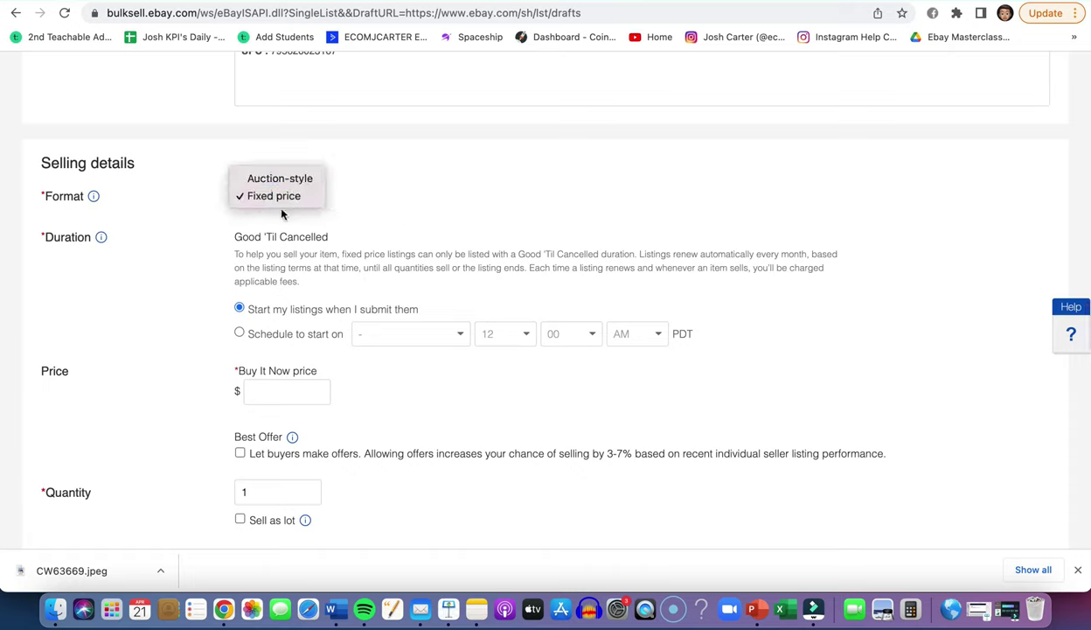
{"action": "left_click", "coordinate": [606, 196]}
{"action": "scroll", "coordinate": [432, 289], "scroll_direction": "down", "scroll_amount": 3}
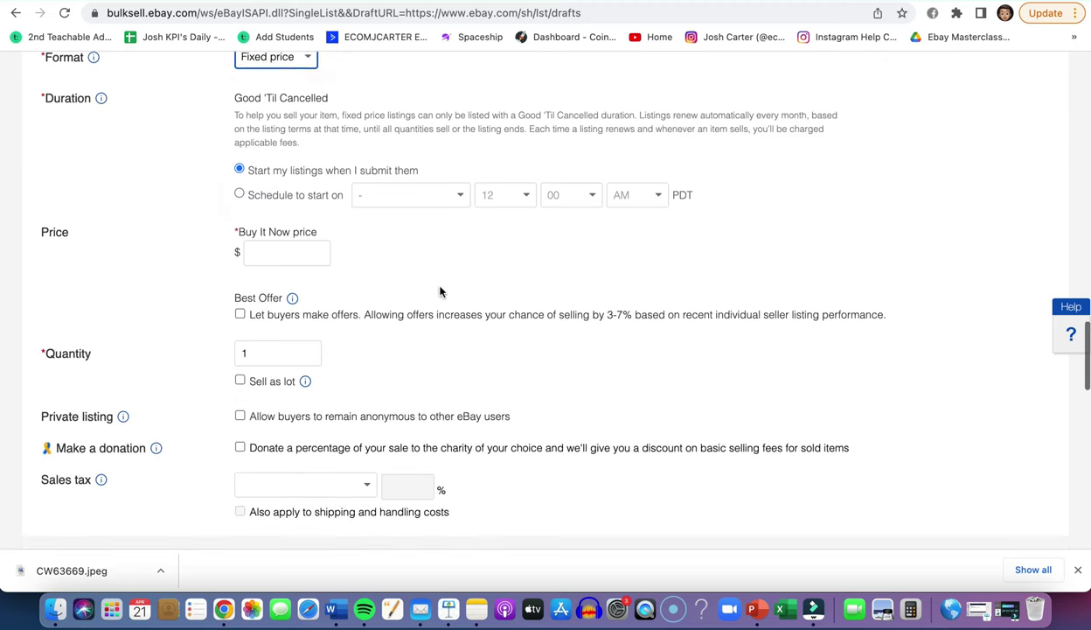
Step: Go to the Buy It Now price, then examine the headlamp's wholesale price range and MSRP on Inventory Source
{"action": "left_click", "coordinate": [278, 238]}
{"action": "key", "text": "ctrl+Tab"}
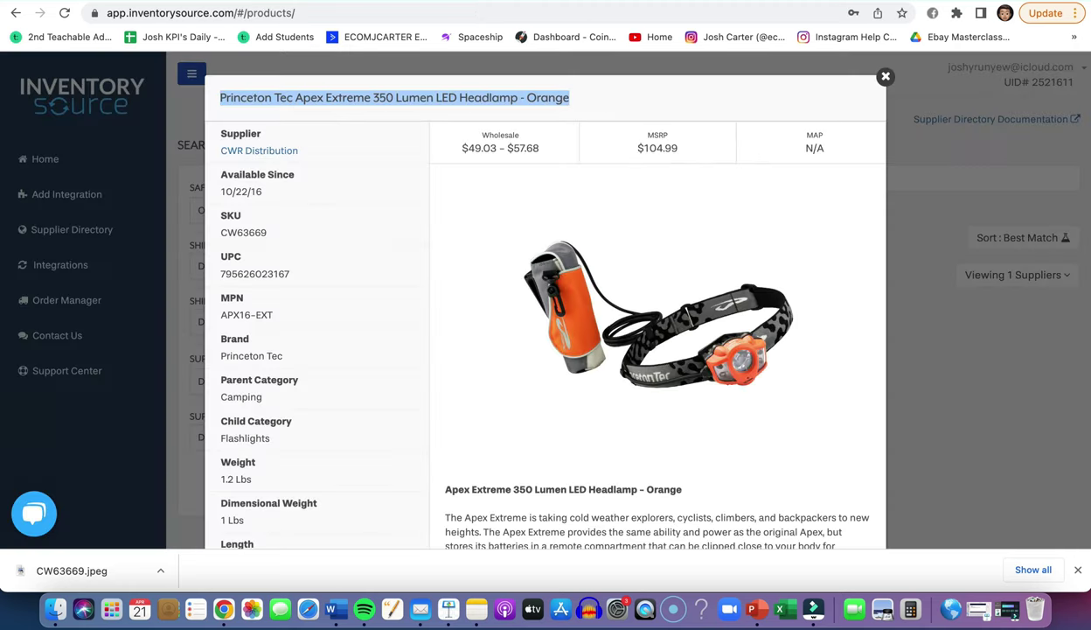
{"action": "left_click", "coordinate": [531, 181]}
{"action": "left_click", "coordinate": [549, 146]}
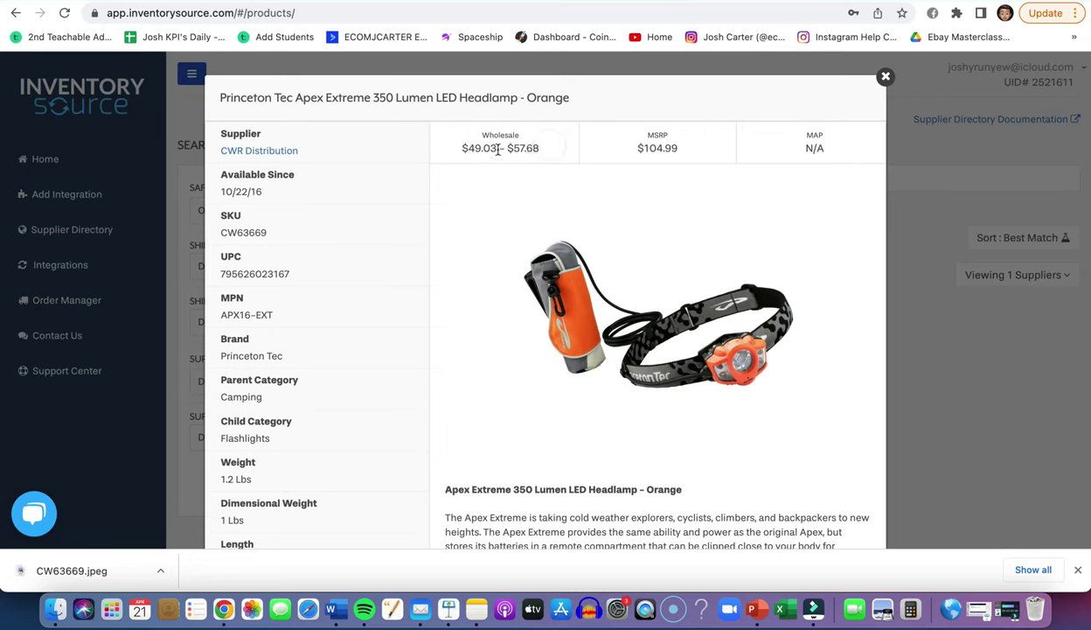
{"action": "left_click_drag", "start_coordinate": [482, 145], "coordinate": [552, 150]}
{"action": "left_click", "coordinate": [563, 144]}
{"action": "left_click_drag", "start_coordinate": [648, 105], "coordinate": [679, 151]}
{"action": "left_click", "coordinate": [679, 149]}
Step: Copy the MSRP of $104.99 from Inventory Source into the Sold Price field of the 2022 eBay Calculator on finalfeecalc.com
{"action": "left_click", "coordinate": [835, 2]}
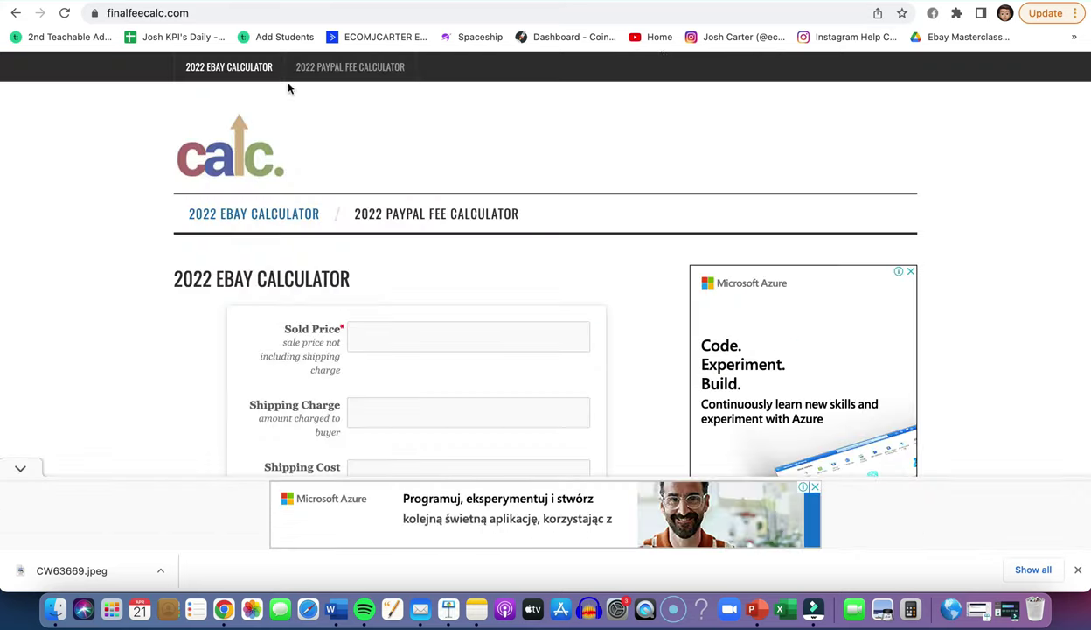
{"action": "scroll", "coordinate": [553, 323], "scroll_direction": "down", "scroll_amount": 3}
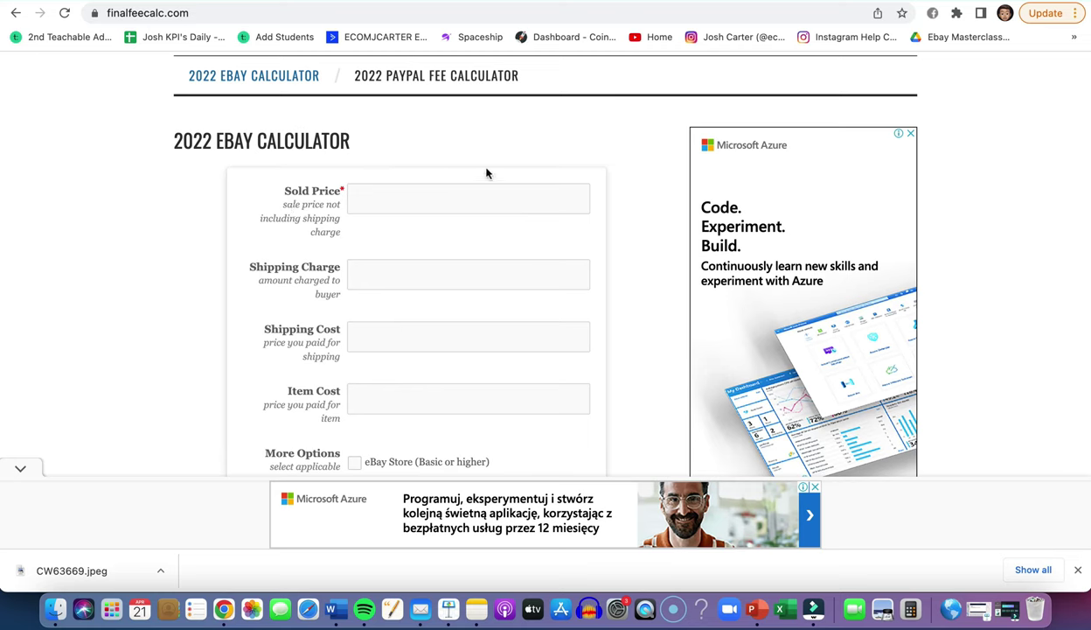
{"action": "left_click", "coordinate": [757, 2]}
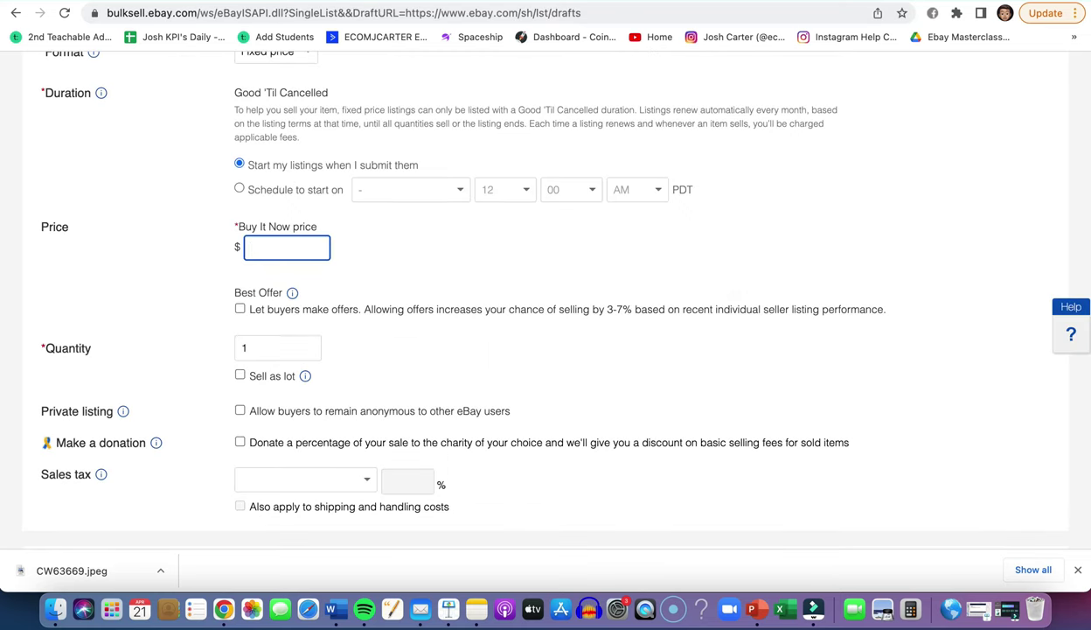
{"action": "key", "text": "ctrl+Tab"}
{"action": "left_click_drag", "start_coordinate": [677, 147], "coordinate": [636, 149]}
{"action": "key", "text": "super+c"}
{"action": "key", "text": "ctrl+shift+Tab"}
{"action": "key", "text": "ctrl+shift+Tab"}
{"action": "left_click", "coordinate": [485, 196]}
{"action": "key", "text": "super+v"}
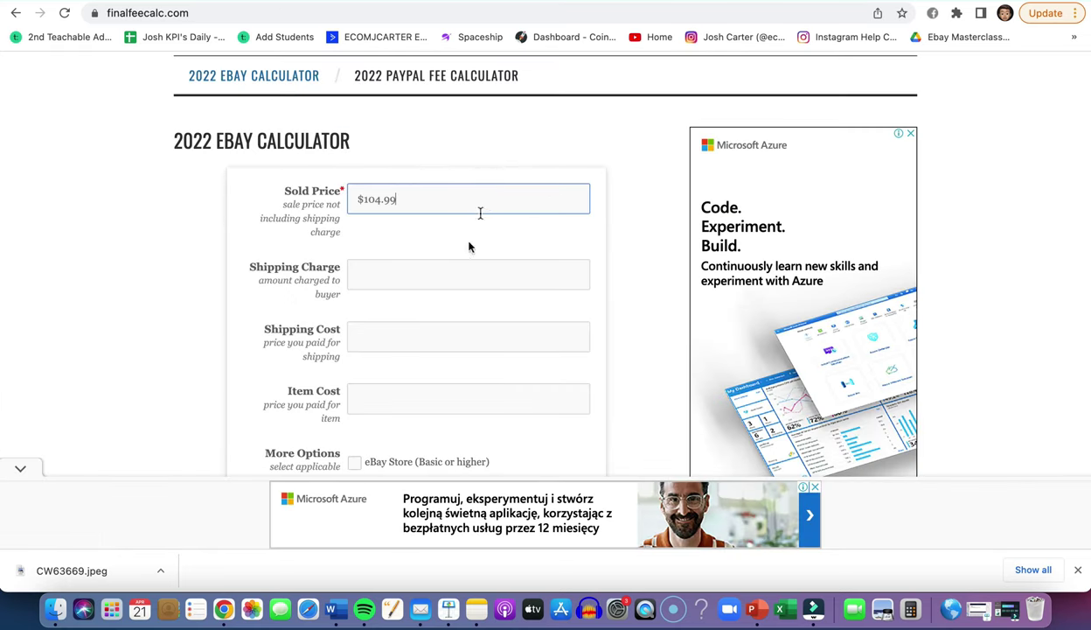
Step: Set the Shipping Charge to 0 and the Shipping Cost to 10 in the eBay fee calculator
{"action": "left_click", "coordinate": [414, 276]}
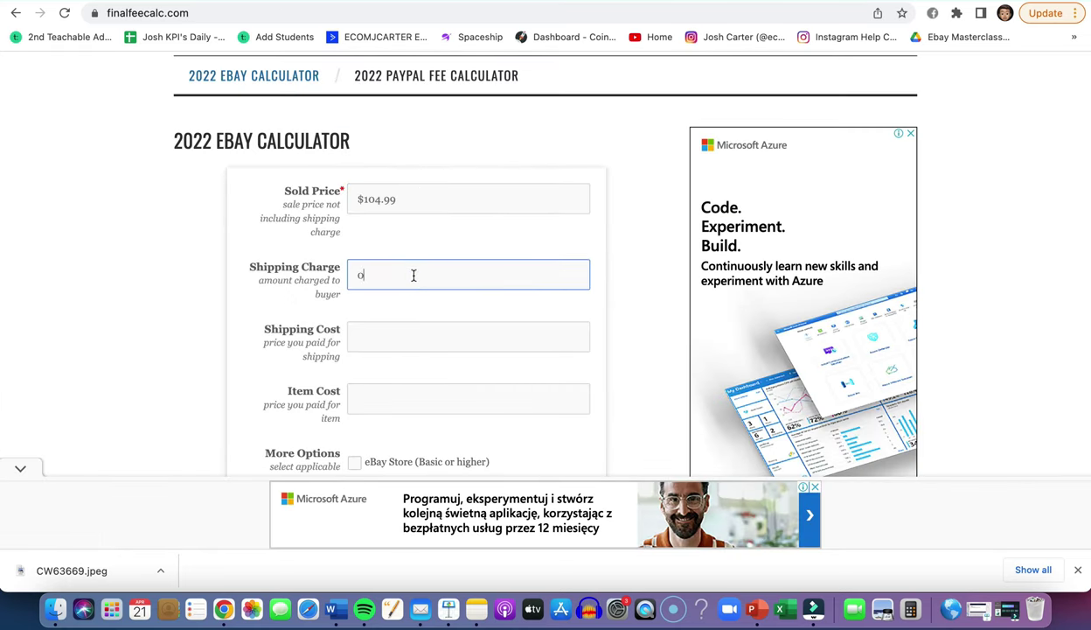
{"action": "key", "text": "shift+Tab"}
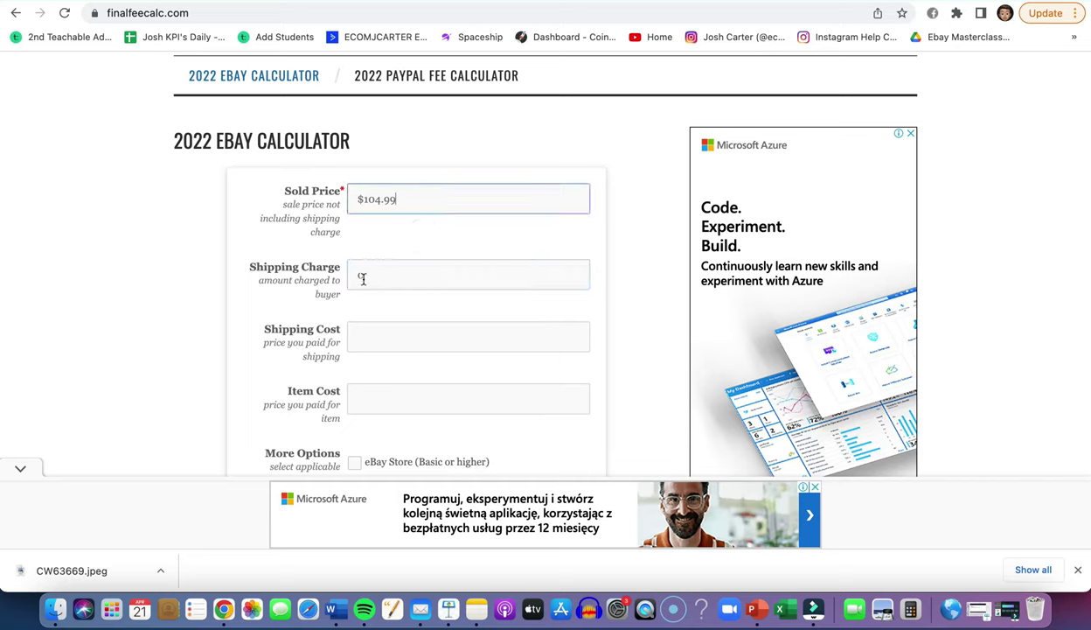
{"action": "left_click_drag", "start_coordinate": [399, 197], "coordinate": [359, 192]}
{"action": "left_click", "coordinate": [411, 199]}
{"action": "left_click", "coordinate": [381, 340]}
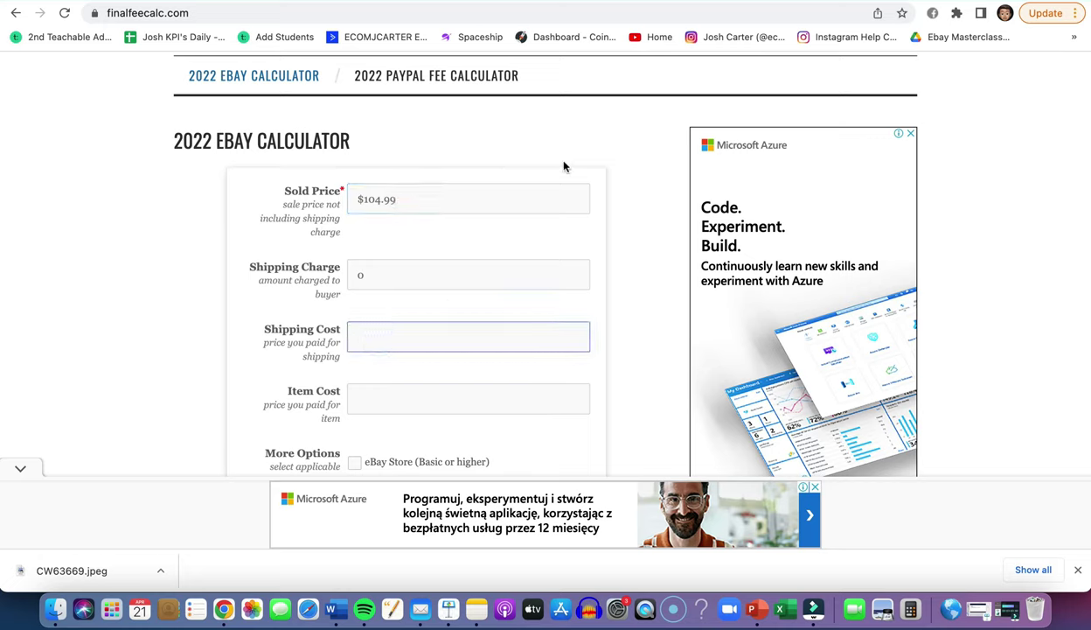
{"action": "type", "text": "10"}
{"action": "scroll", "coordinate": [486, 271], "scroll_direction": "down", "scroll_amount": 2}
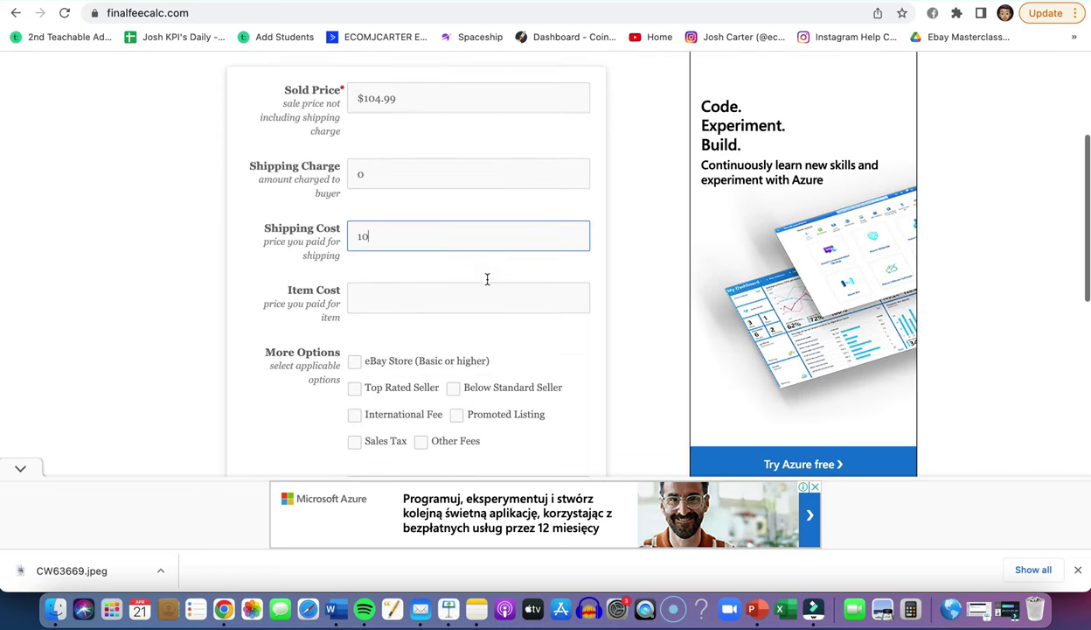
Step: Look up the headlamp's upper wholesale price on Inventory Source and set the calculator's Item Cost to 57.68
{"action": "left_click", "coordinate": [451, 285]}
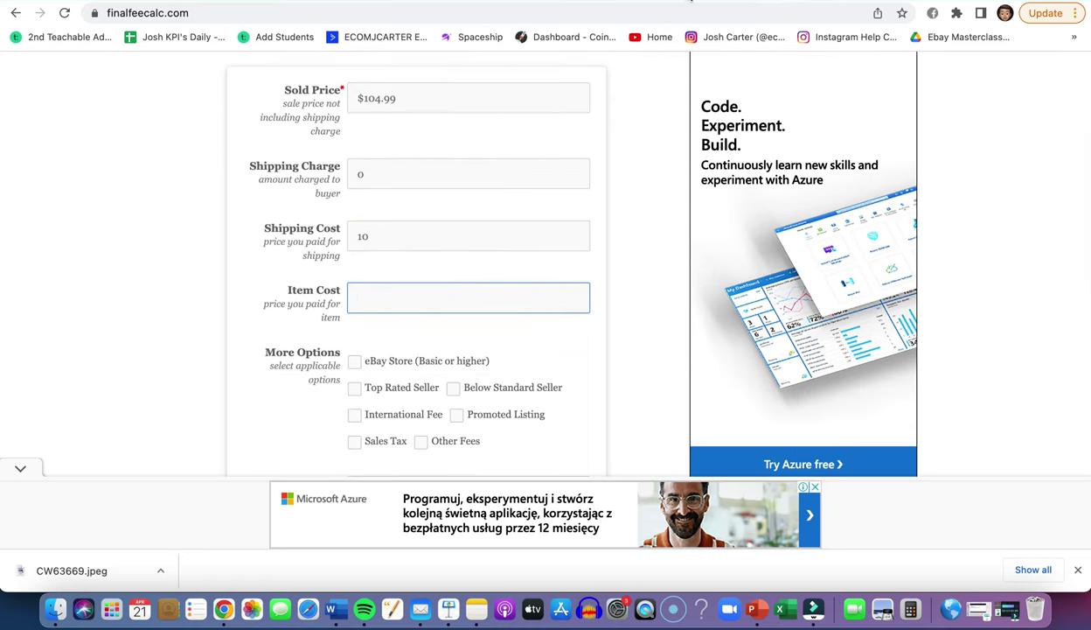
{"action": "left_click", "coordinate": [658, 2]}
{"action": "mouse_move", "coordinate": [497, 148]}
{"action": "left_mouse_down"}
{"action": "mouse_move", "coordinate": [460, 148]}
{"action": "mouse_move", "coordinate": [546, 149]}
{"action": "mouse_move", "coordinate": [510, 149]}
{"action": "left_mouse_up"}
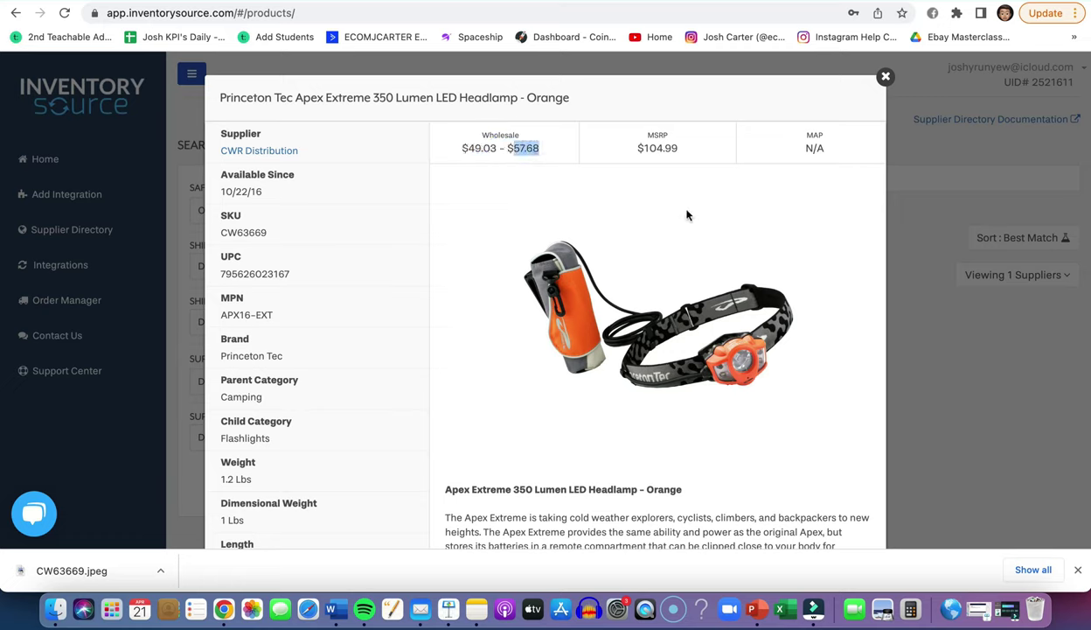
{"action": "left_click", "coordinate": [550, 151]}
{"action": "left_click_drag", "start_coordinate": [544, 151], "coordinate": [508, 148]}
{"action": "left_click", "coordinate": [762, 3]}
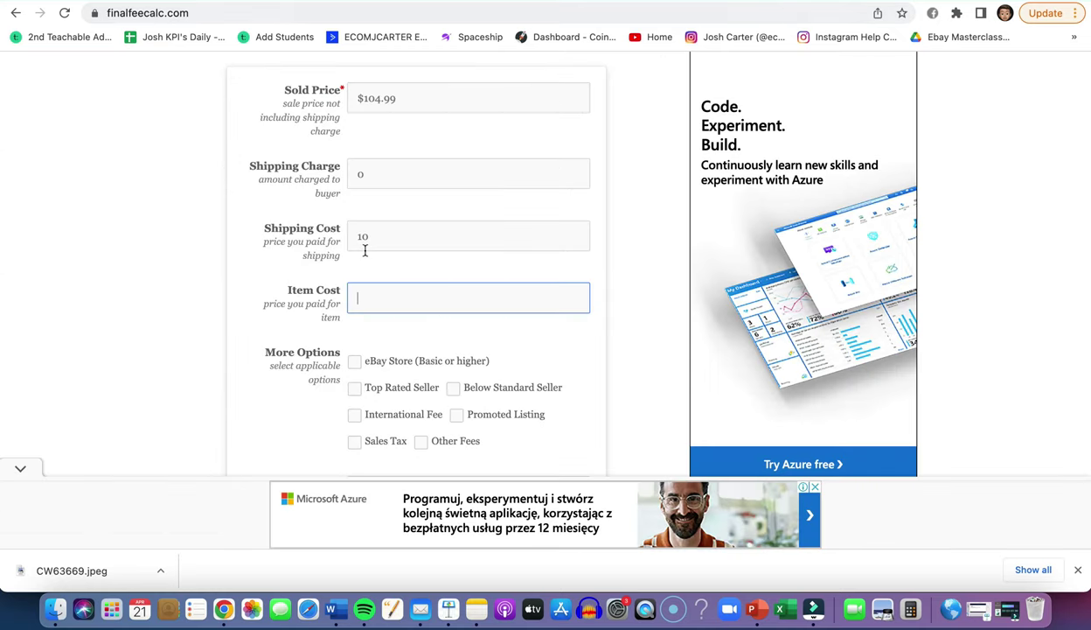
Step: Enable the eBay Store (Basic or higher) option and check the calculator's eBay fee and total profit
{"action": "left_click", "coordinate": [355, 359]}
{"action": "scroll", "coordinate": [468, 334], "scroll_direction": "down", "scroll_amount": 2}
{"action": "scroll", "coordinate": [467, 334], "scroll_direction": "down", "scroll_amount": 5}
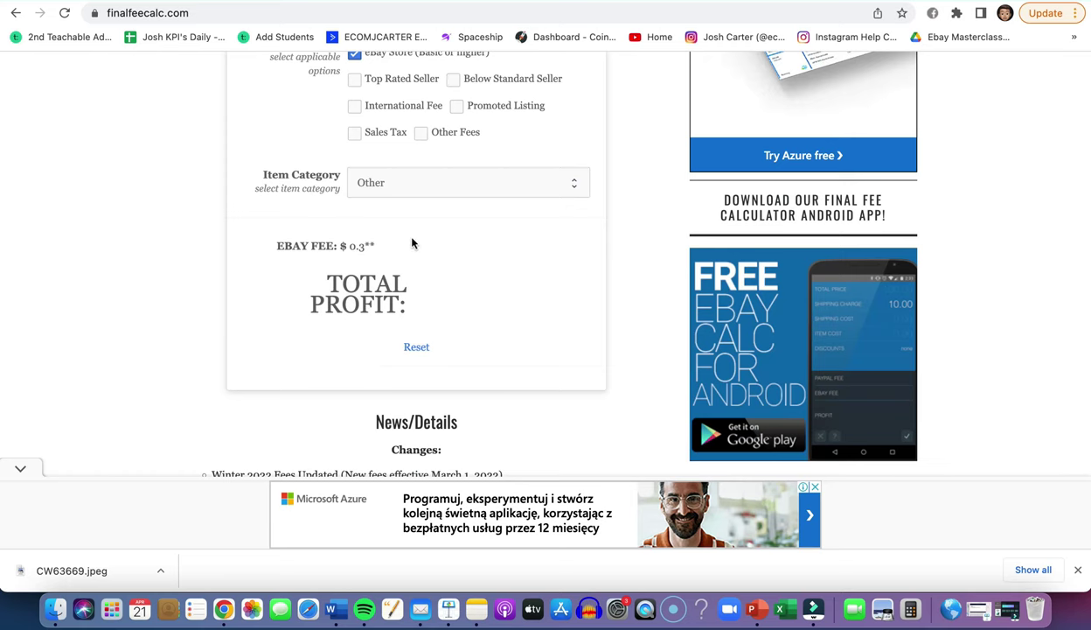
Step: Recheck the entered shipping and item cost values, and reset the calculator form
{"action": "scroll", "coordinate": [447, 254], "scroll_direction": "up", "scroll_amount": 8}
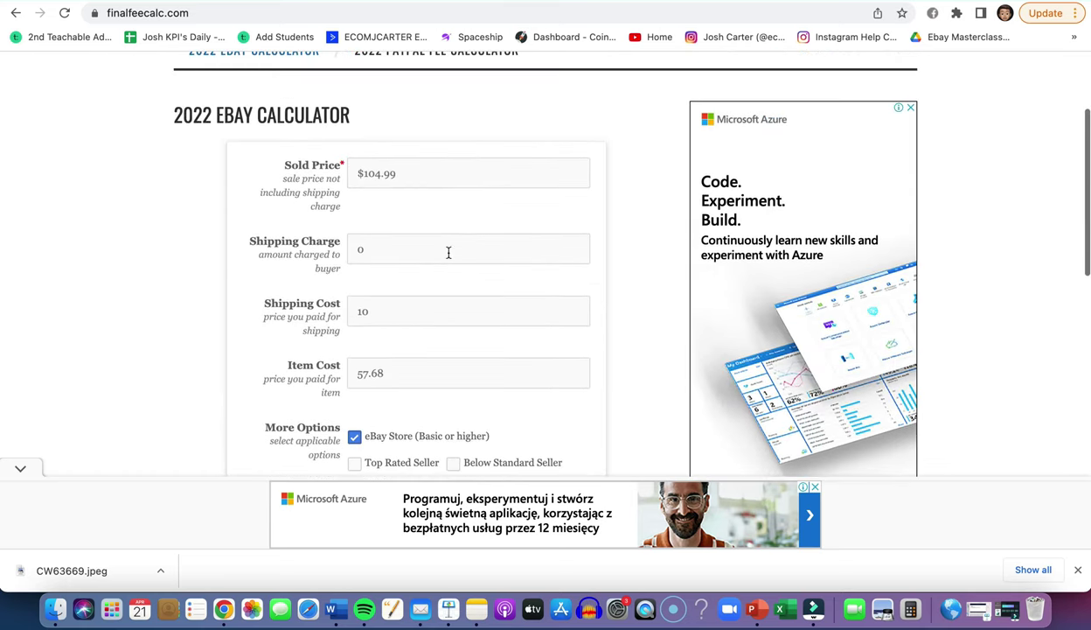
{"action": "left_click", "coordinate": [356, 249]}
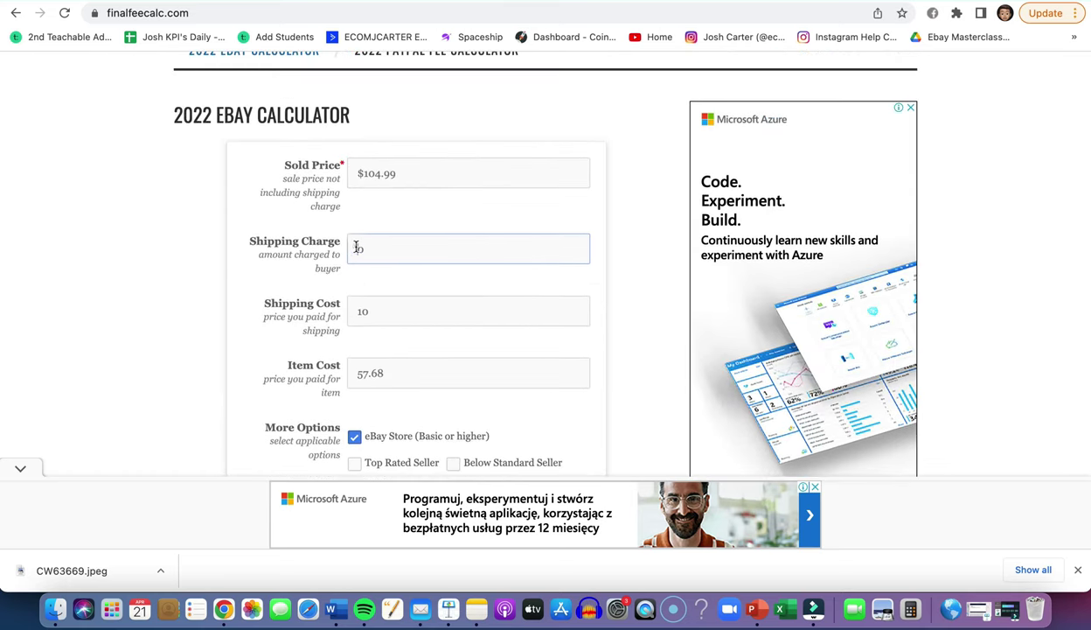
{"action": "left_click", "coordinate": [360, 313]}
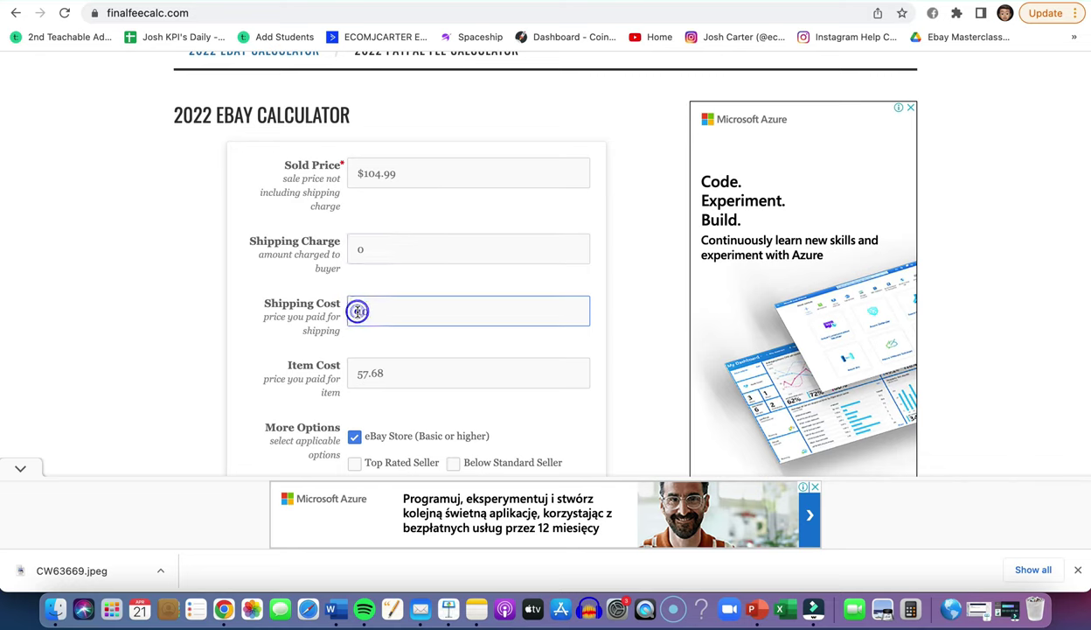
{"action": "left_click", "coordinate": [357, 376]}
{"action": "scroll", "coordinate": [439, 115], "scroll_direction": "down", "scroll_amount": 5}
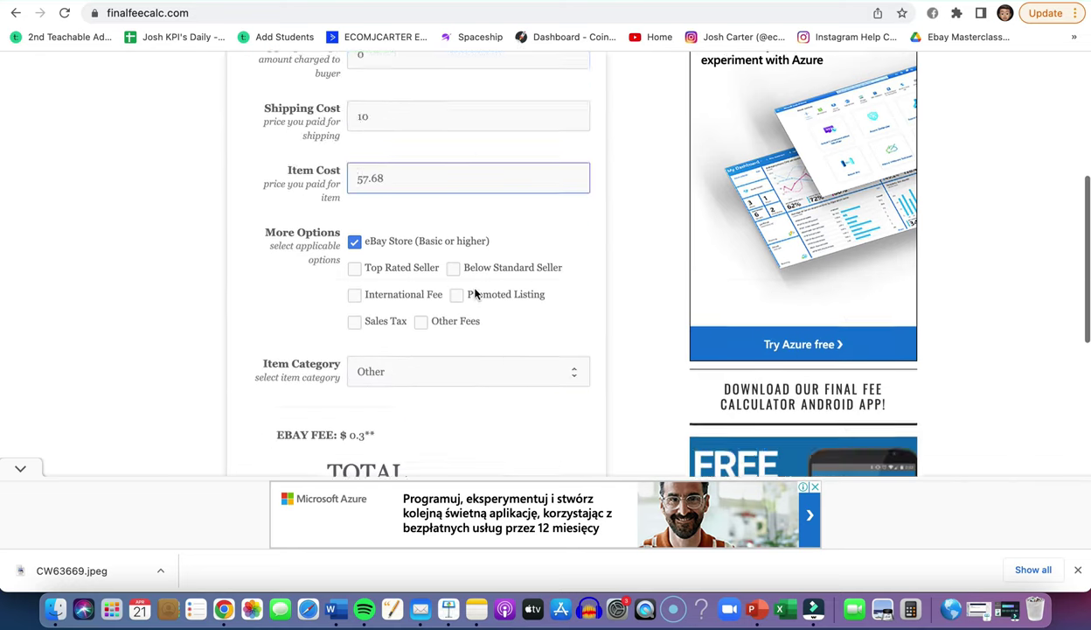
{"action": "left_click", "coordinate": [416, 262]}
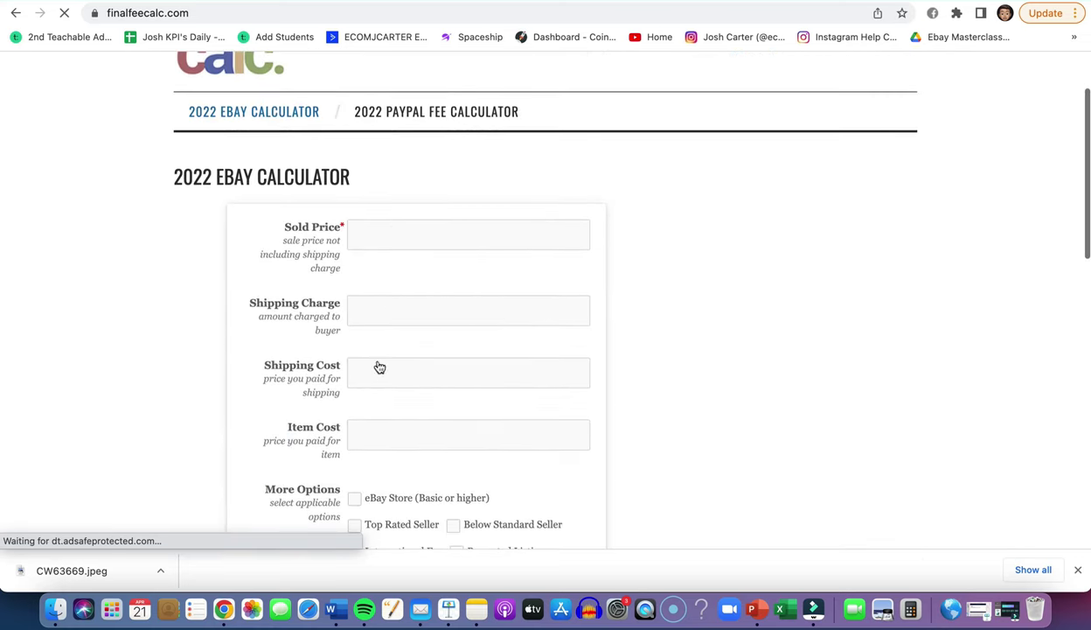
Step: Fill in the cleared calculator with Shipping Charge 0, Shipping Cost 10 and Item Cost 57.68
{"action": "left_click", "coordinate": [382, 301]}
{"action": "type", "text": "0"}
{"action": "left_click", "coordinate": [387, 368]}
{"action": "type", "text": "10"}
{"action": "left_click", "coordinate": [413, 437]}
{"action": "type", "text": "57.68"}
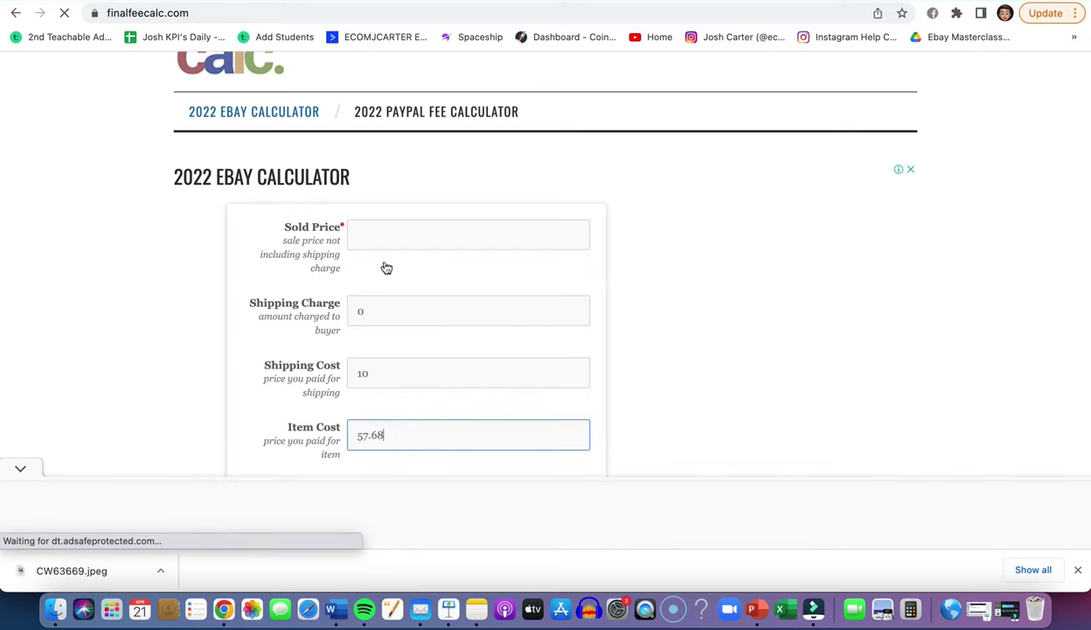
Step: Set the Sold Price to 105 and enable eBay Store (Basic or higher) to calculate the total profit
{"action": "left_click", "coordinate": [387, 238]}
{"action": "scroll", "coordinate": [549, 286], "scroll_direction": "down", "scroll_amount": 1}
{"action": "type", "text": "105"}
{"action": "left_click", "coordinate": [501, 187]}
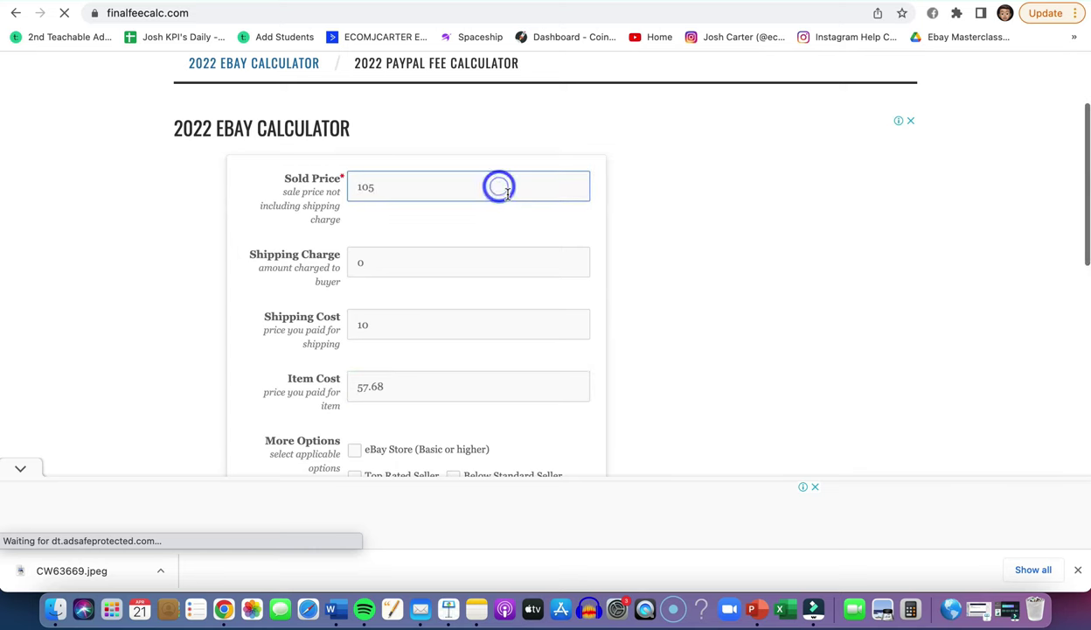
{"action": "scroll", "coordinate": [490, 335], "scroll_direction": "down", "scroll_amount": 5}
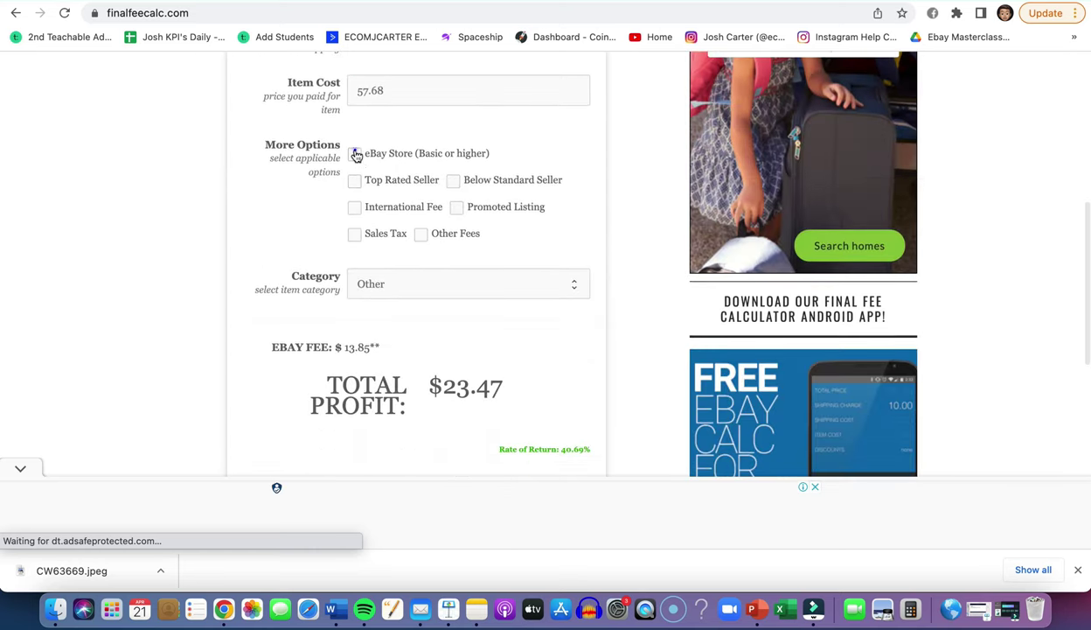
{"action": "left_click", "coordinate": [354, 154]}
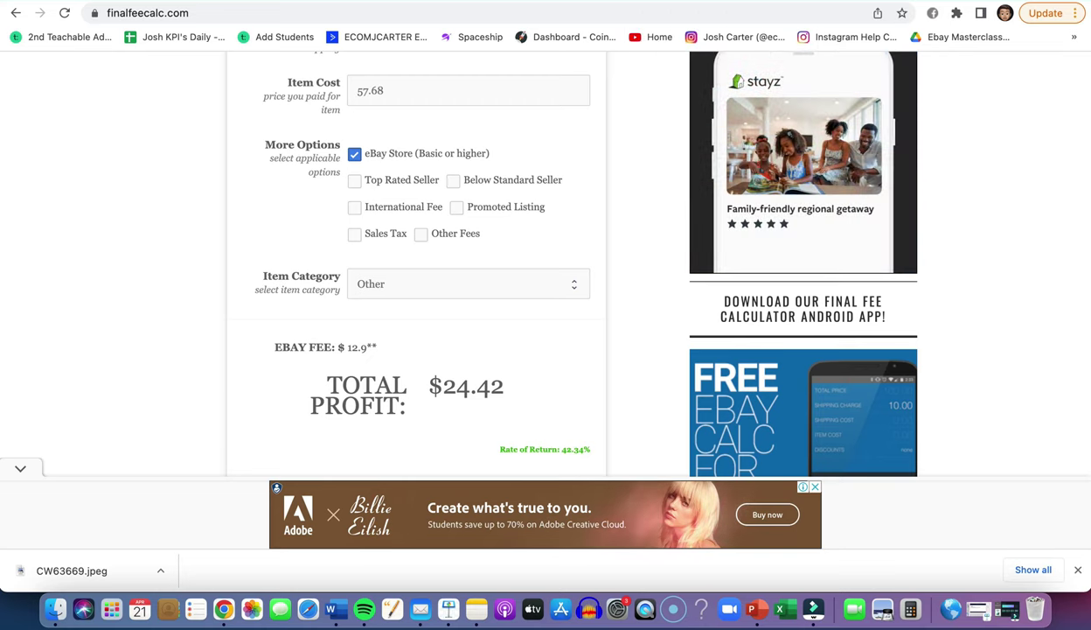
Step: Return to the eBay listing form and set the Buy It Now price to $105
{"action": "key", "text": "ctrl+Tab"}
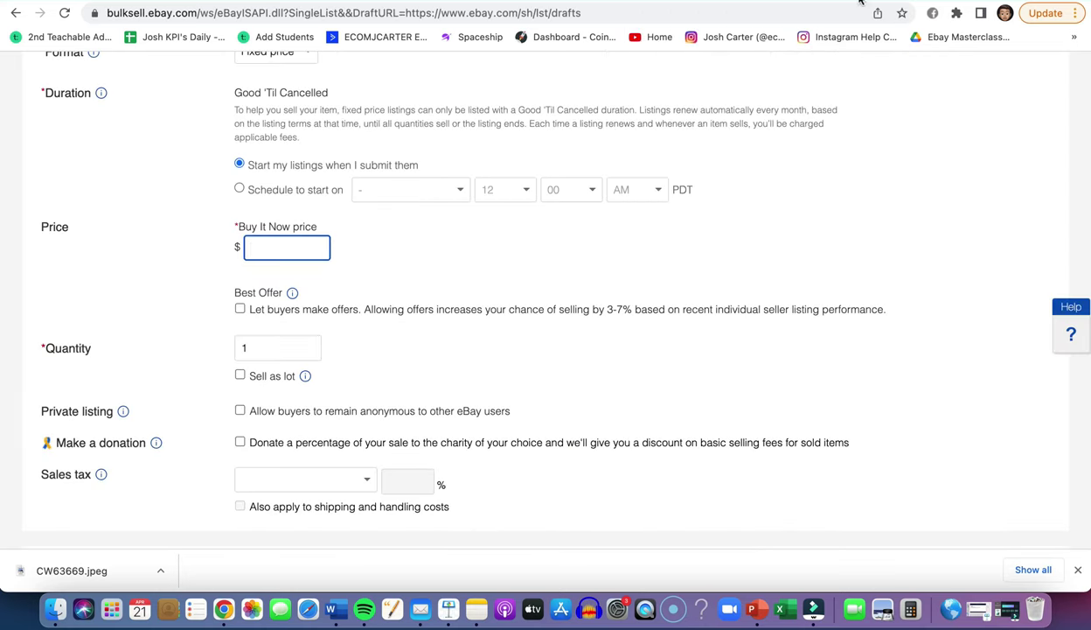
{"action": "key", "text": "ctrl+shift+Tab"}
{"action": "scroll", "coordinate": [438, 205], "scroll_direction": "up", "scroll_amount": 5}
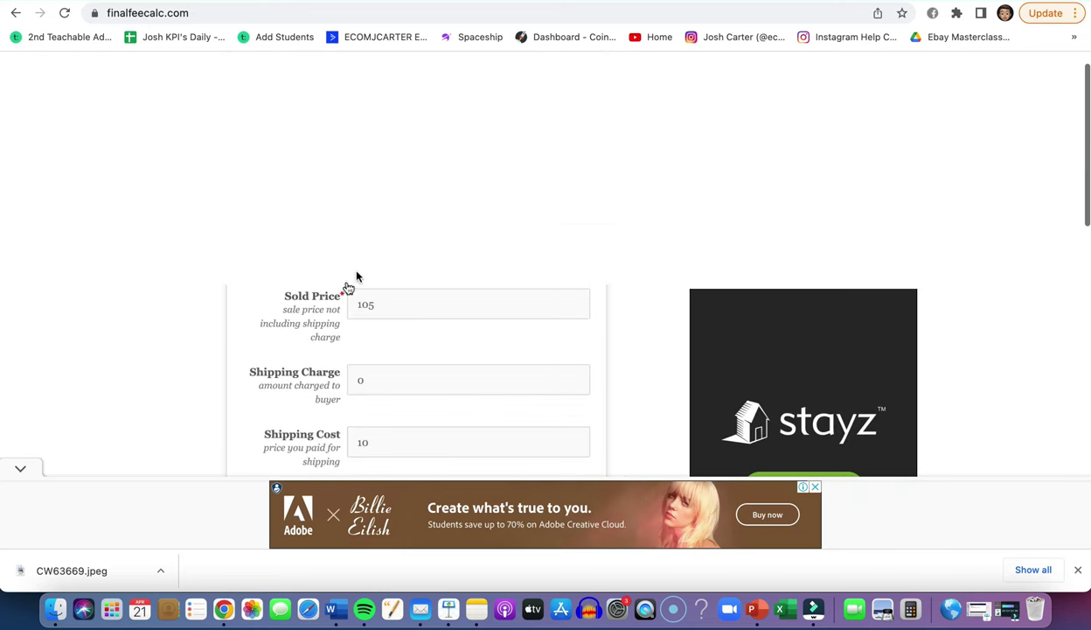
{"action": "key", "text": "ctrl+Tab"}
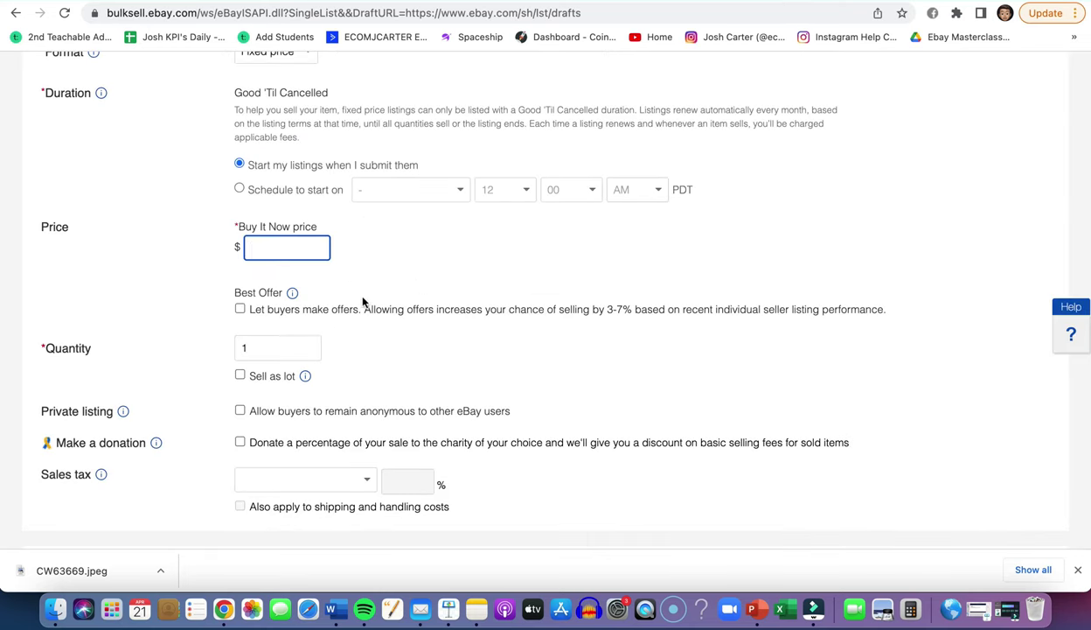
{"action": "type", "text": "105"}
{"action": "left_click", "coordinate": [507, 234]}
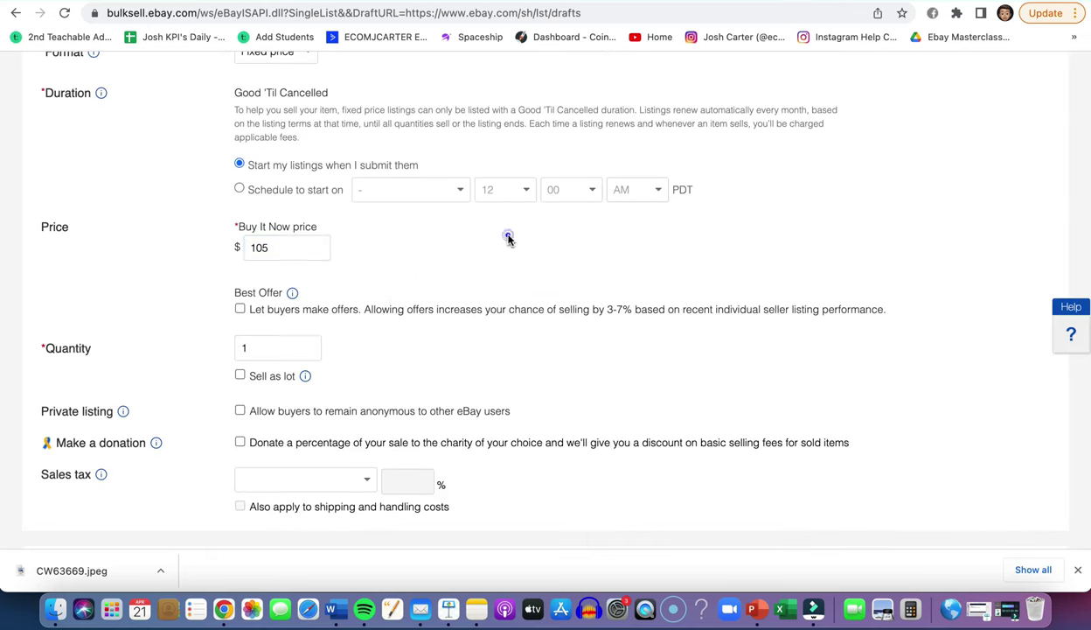
Step: Set the listing's quantity to 2
{"action": "left_click", "coordinate": [277, 343]}
{"action": "left_click", "coordinate": [280, 343]}
{"action": "key", "text": "BackSpace"}
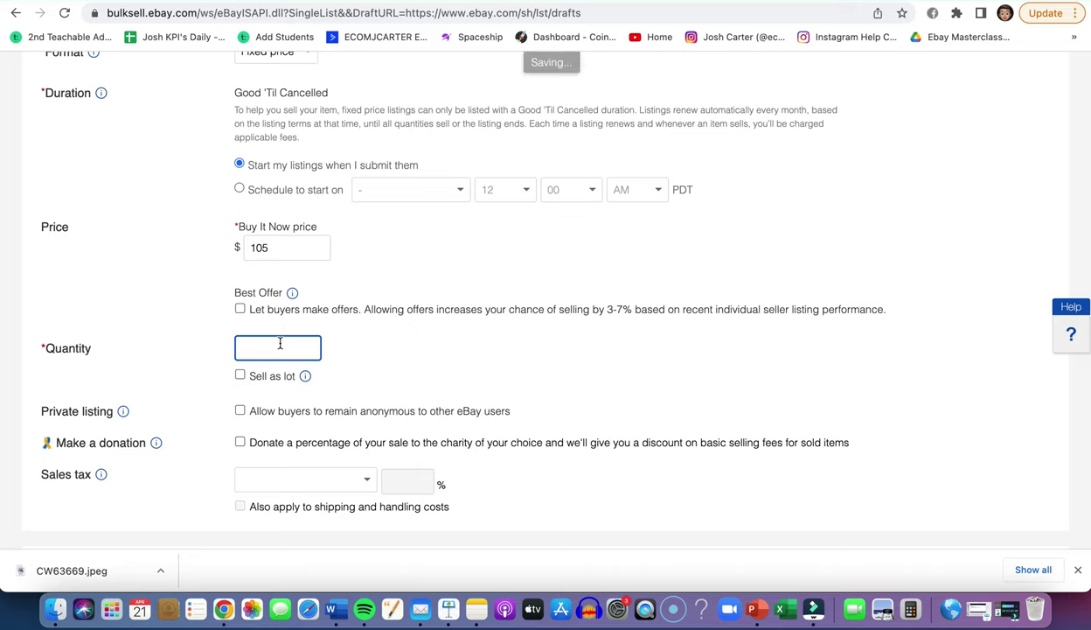
{"action": "type", "text": "2"}
Step: Set the payment policy in the shipping details to eBay Payments
{"action": "scroll", "coordinate": [560, 378], "scroll_direction": "down", "scroll_amount": 5}
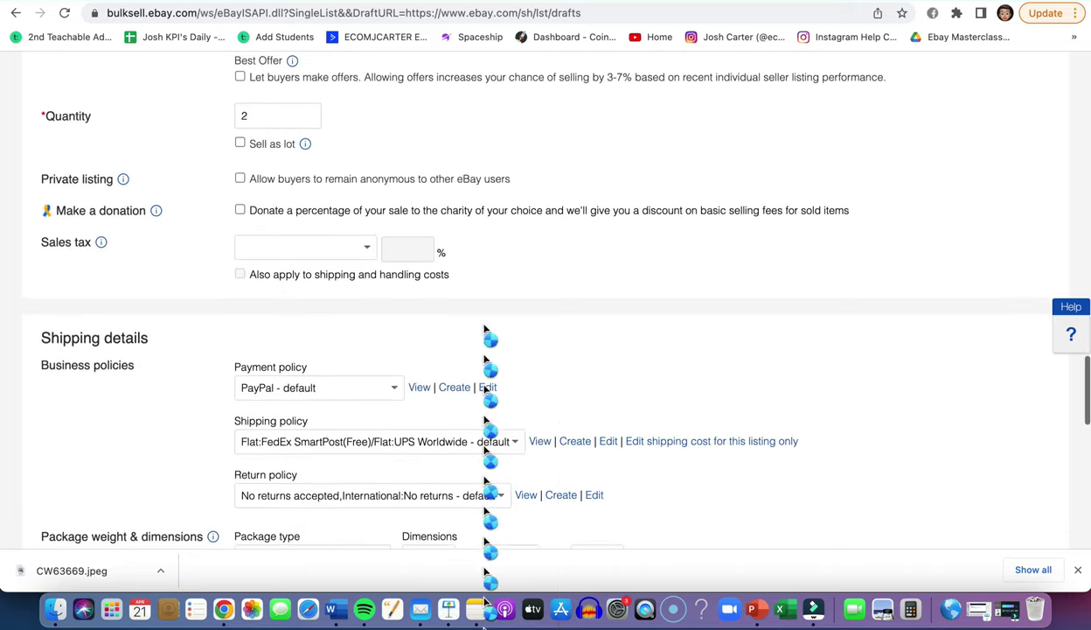
{"action": "scroll", "coordinate": [487, 437], "scroll_direction": "down", "scroll_amount": 3}
{"action": "left_click", "coordinate": [395, 246]}
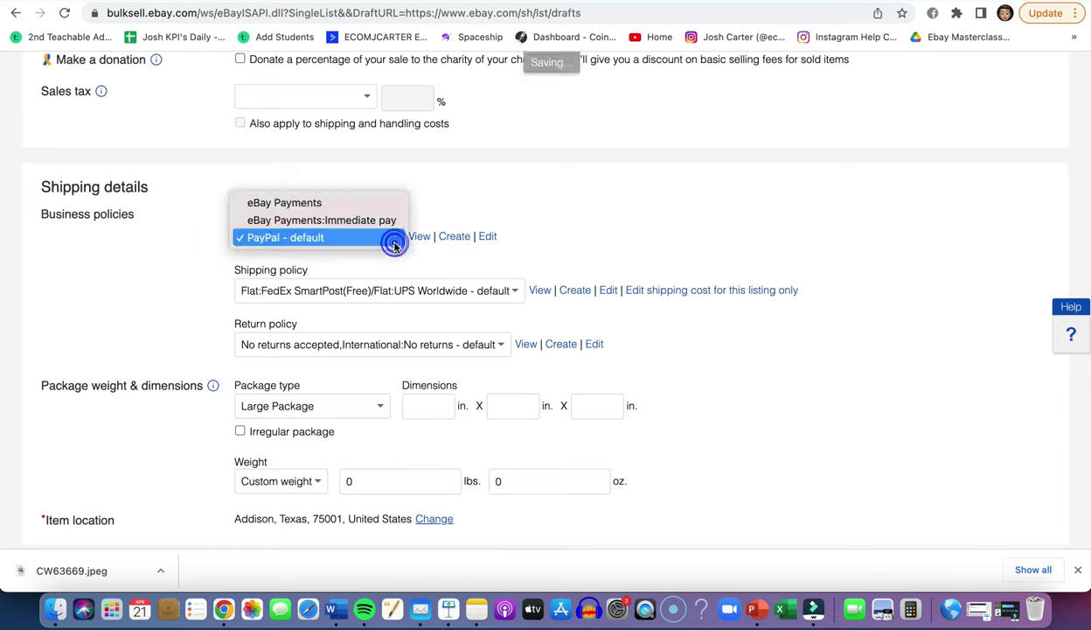
{"action": "left_click", "coordinate": [377, 201]}
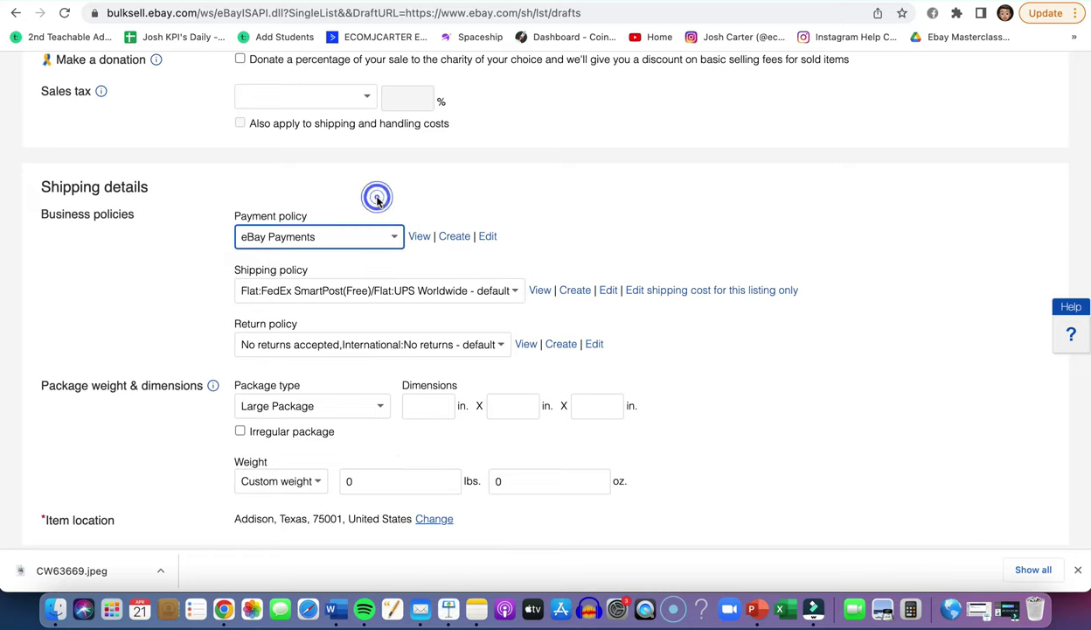
Step: Examine the available shipping and return policies, keeping the default FedEx SmartPost/UPS Worldwide shipping and the no-returns policy
{"action": "left_click", "coordinate": [476, 301]}
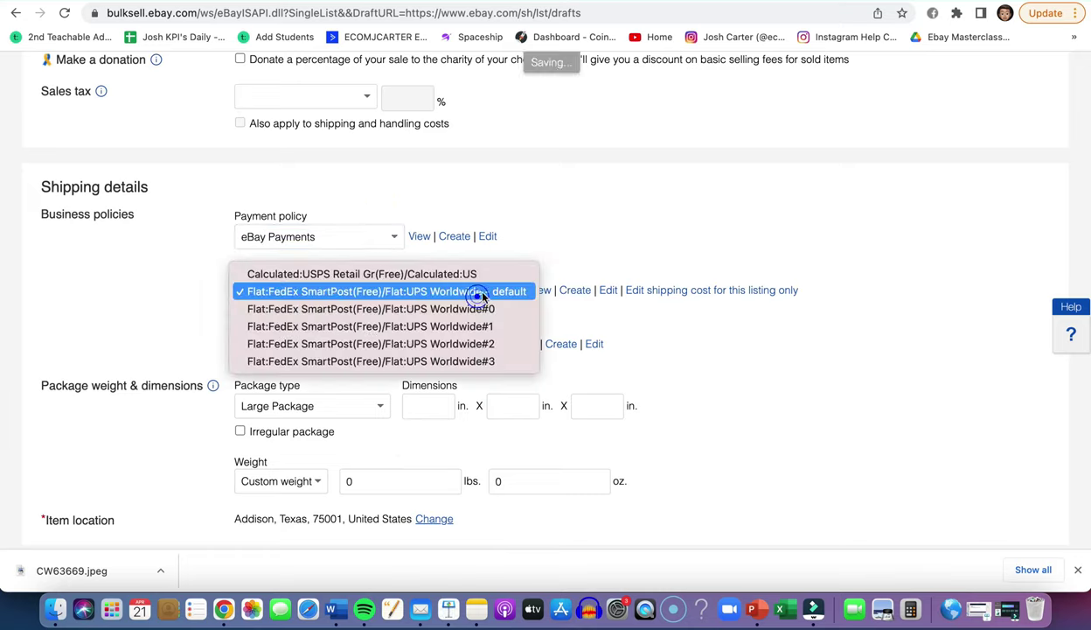
{"action": "left_click", "coordinate": [665, 155]}
{"action": "scroll", "coordinate": [427, 465], "scroll_direction": "down", "scroll_amount": 3}
{"action": "scroll", "coordinate": [397, 267], "scroll_direction": "up", "scroll_amount": 2}
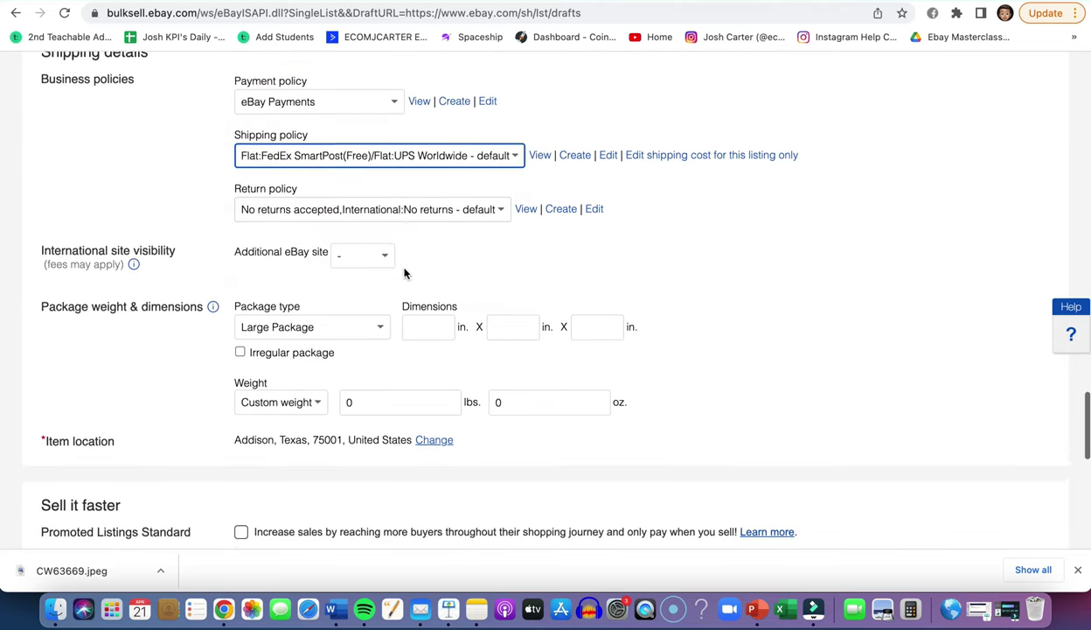
{"action": "left_click", "coordinate": [483, 253]}
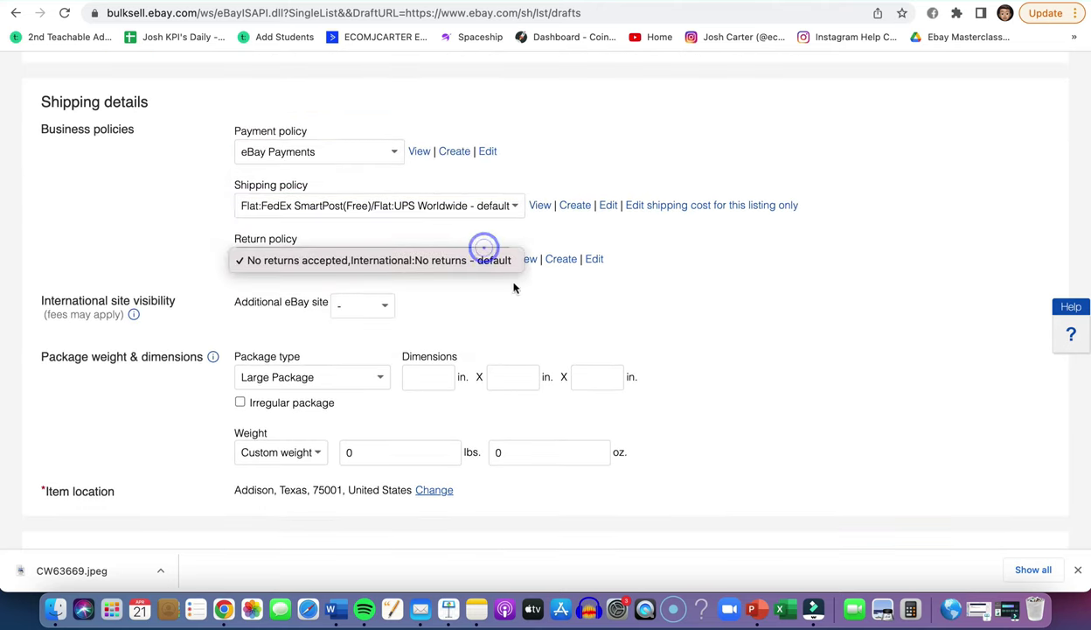
{"action": "left_click", "coordinate": [674, 298]}
{"action": "left_click", "coordinate": [484, 264]}
{"action": "left_click", "coordinate": [433, 262]}
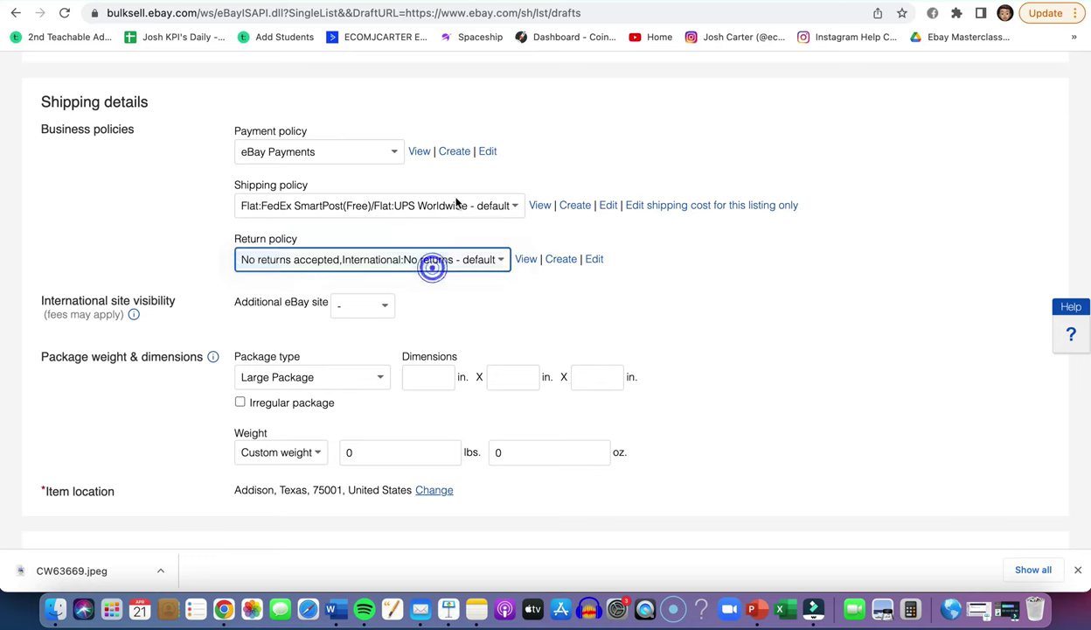
{"action": "left_click", "coordinate": [494, 208]}
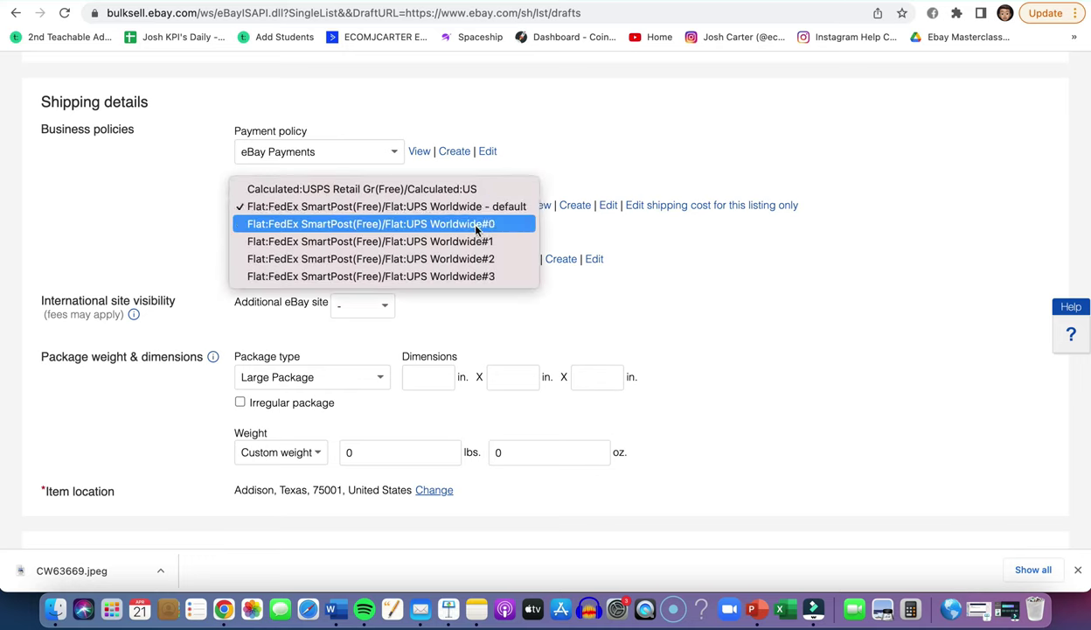
{"action": "left_click", "coordinate": [676, 236]}
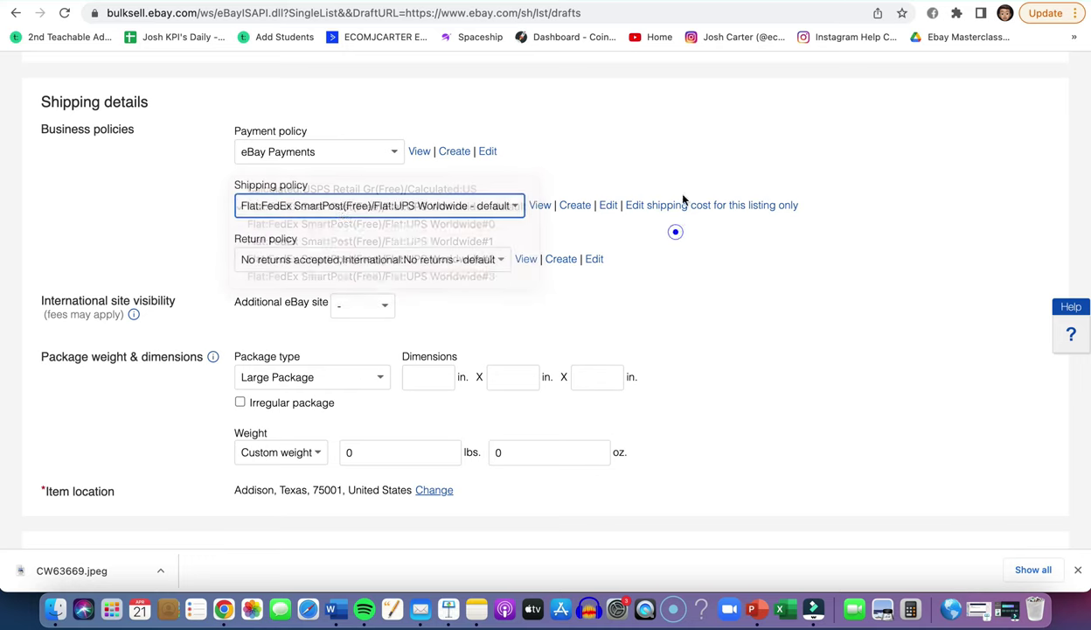
{"action": "left_click", "coordinate": [493, 210]}
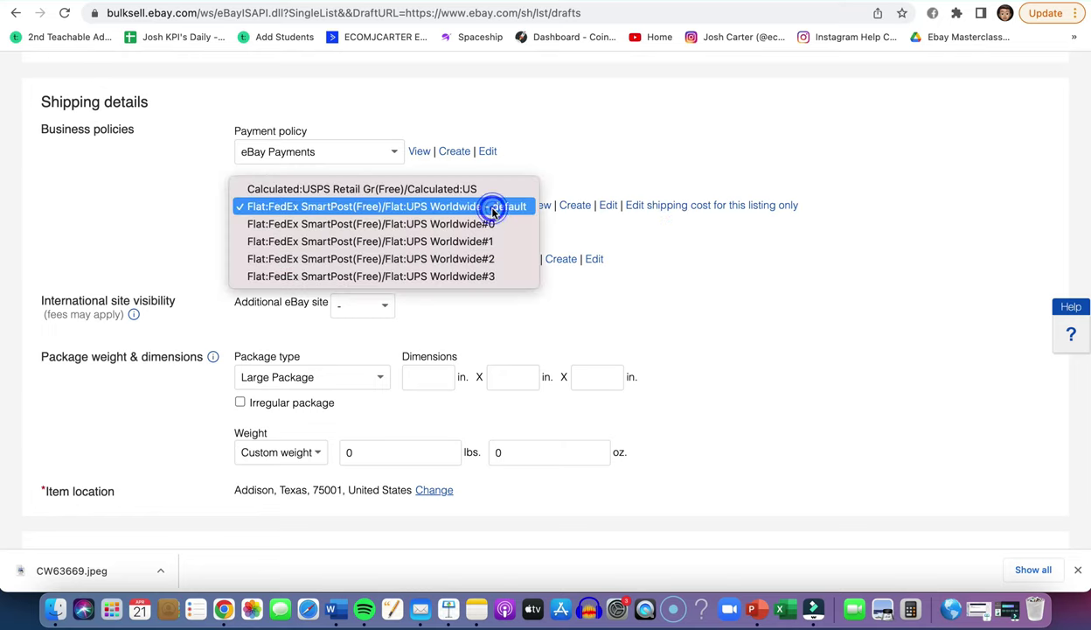
{"action": "left_click", "coordinate": [810, 337]}
Step: Review the package details, item location, promotion, volume pricing and fees, and return to the beginning of the listing form
{"action": "scroll", "coordinate": [700, 324], "scroll_direction": "down", "scroll_amount": 5}
{"action": "scroll", "coordinate": [610, 314], "scroll_direction": "up", "scroll_amount": 3}
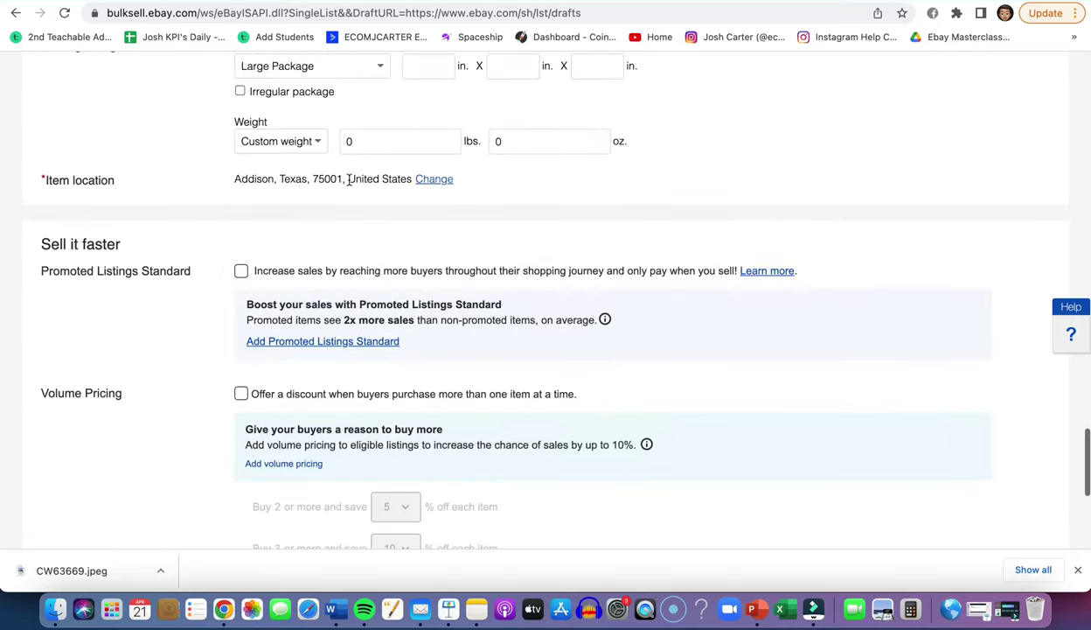
{"action": "scroll", "coordinate": [431, 288], "scroll_direction": "down", "scroll_amount": 10}
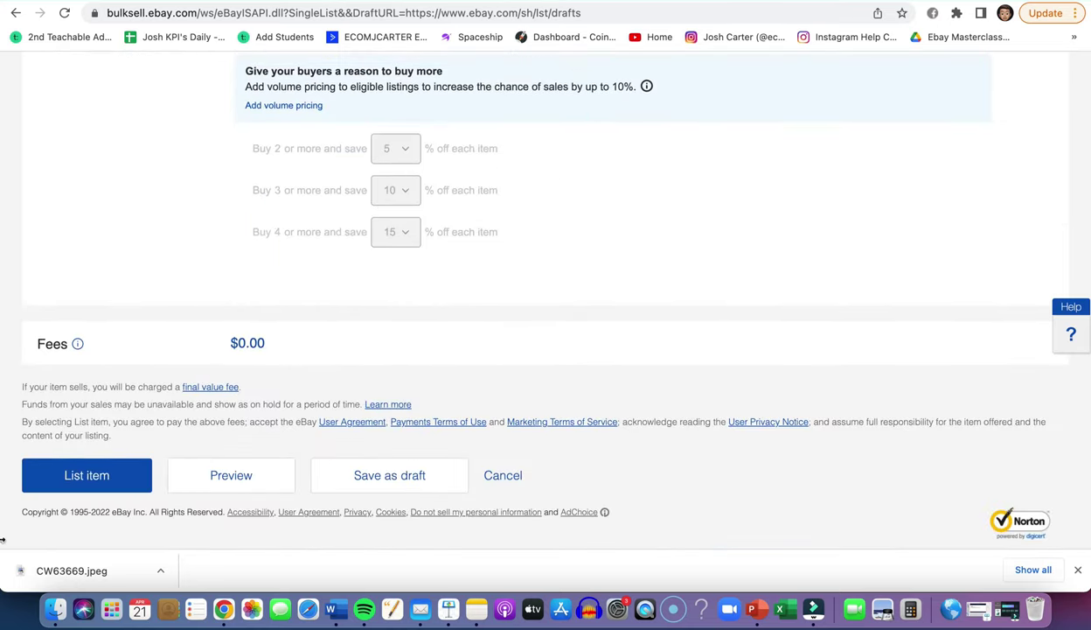
{"action": "scroll", "coordinate": [560, 185], "scroll_direction": "up", "scroll_amount": 20}
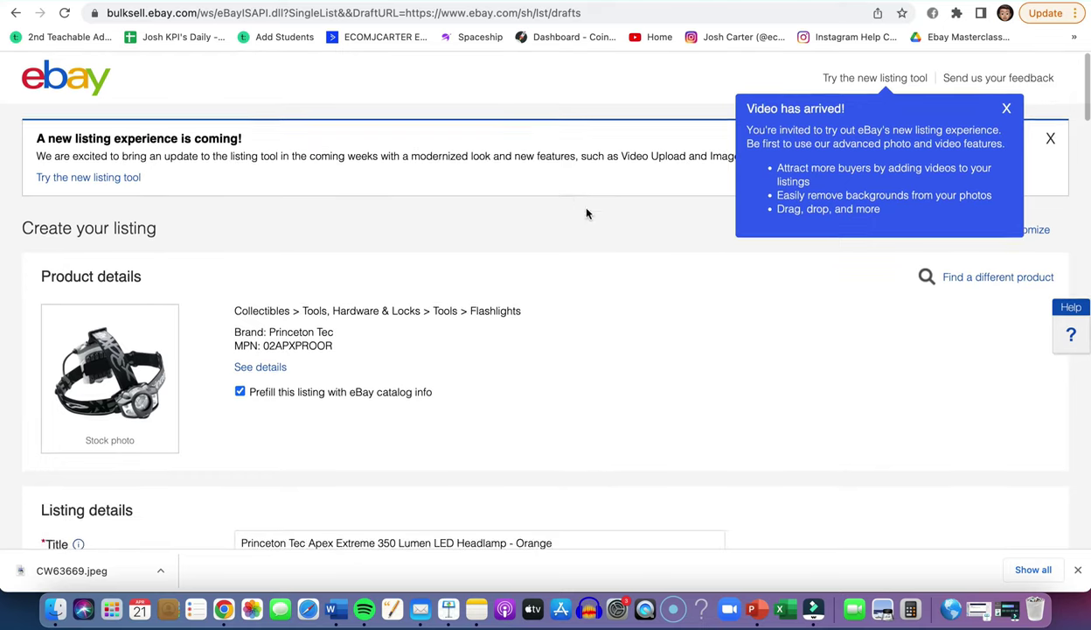
Step: Dismiss the video feature notice and review the draft listing's product details, title, condition and photos
{"action": "left_click", "coordinate": [1007, 110]}
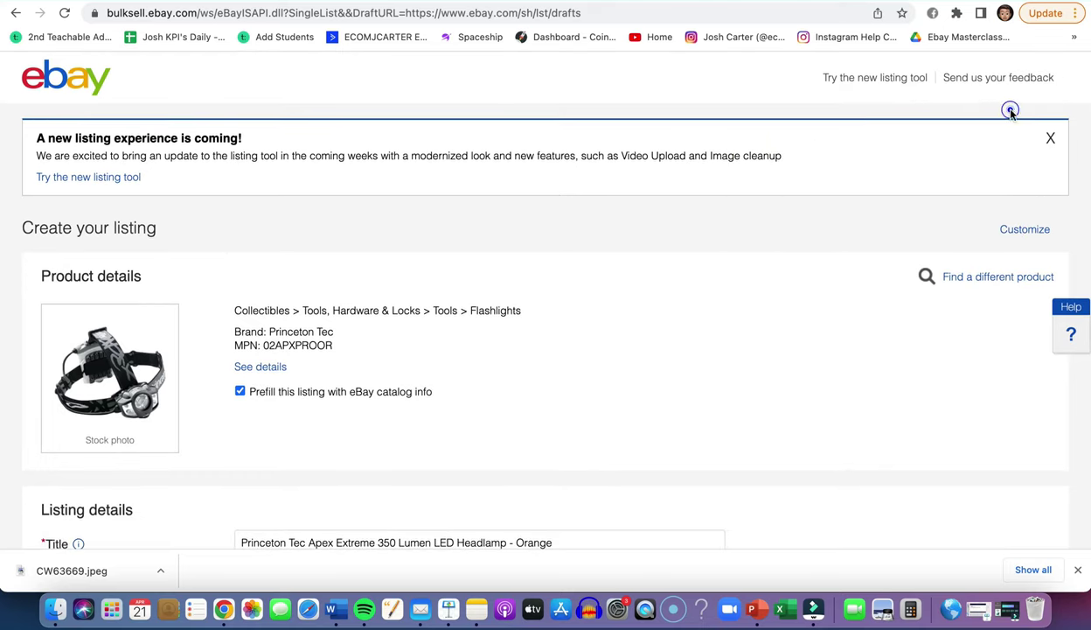
{"action": "scroll", "coordinate": [627, 454], "scroll_direction": "down", "scroll_amount": 7}
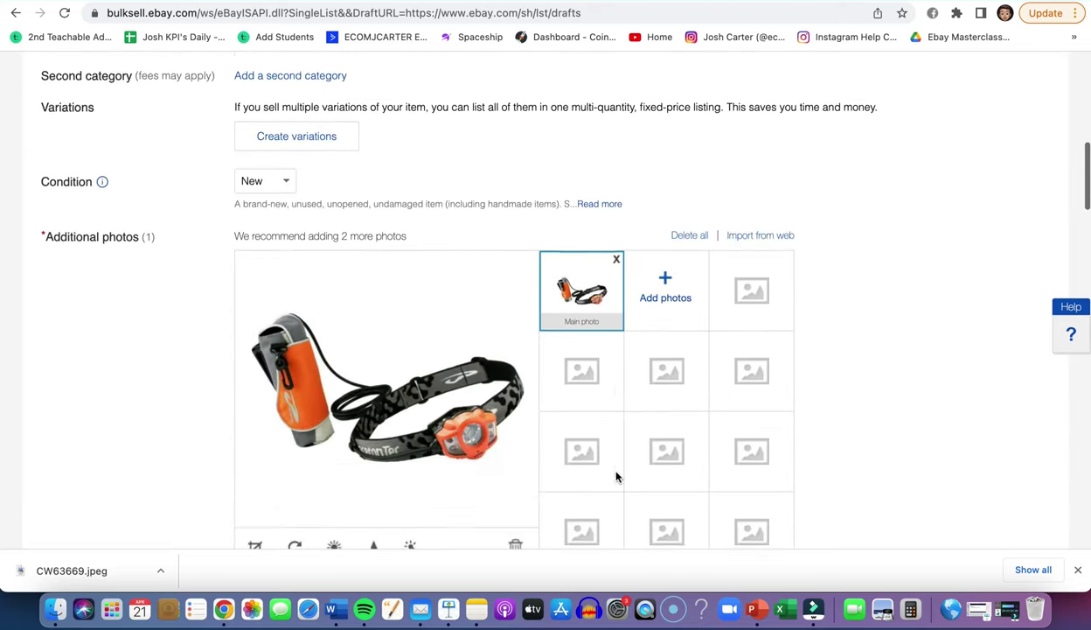
{"action": "scroll", "coordinate": [615, 472], "scroll_direction": "down", "scroll_amount": 15}
{"action": "scroll", "coordinate": [560, 206], "scroll_direction": "up", "scroll_amount": 14}
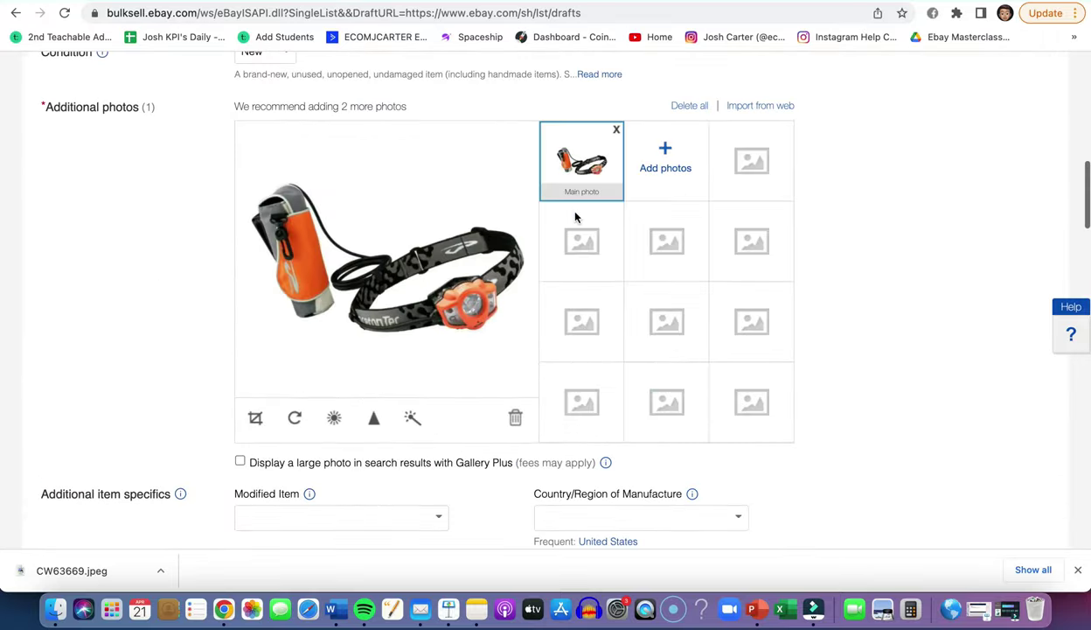
{"action": "scroll", "coordinate": [572, 212], "scroll_direction": "up", "scroll_amount": 10}
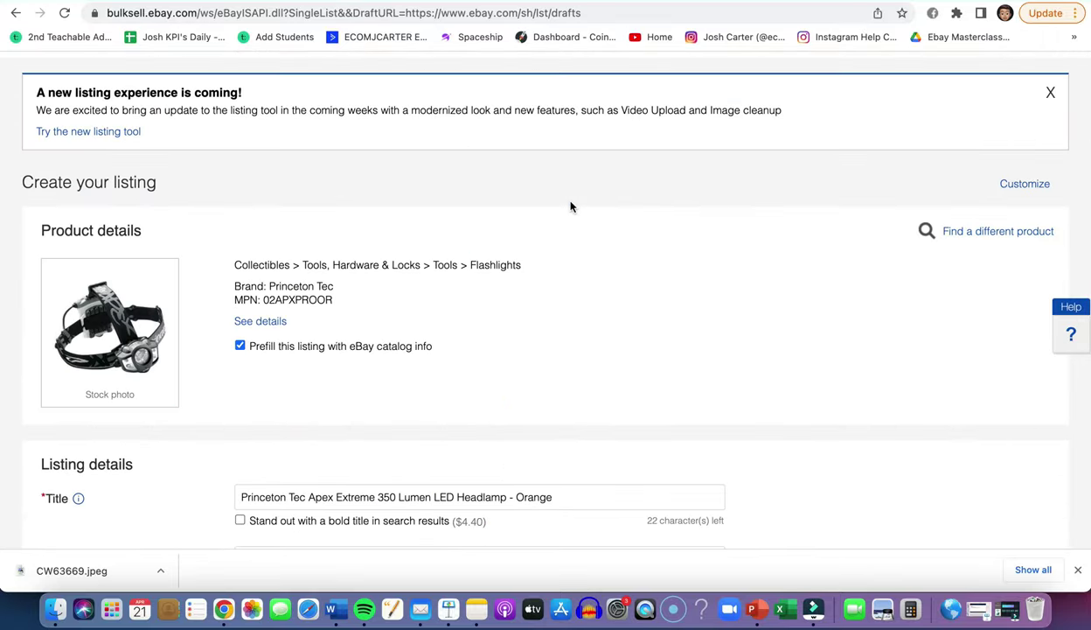
{"action": "scroll", "coordinate": [570, 205], "scroll_direction": "down", "scroll_amount": 1}
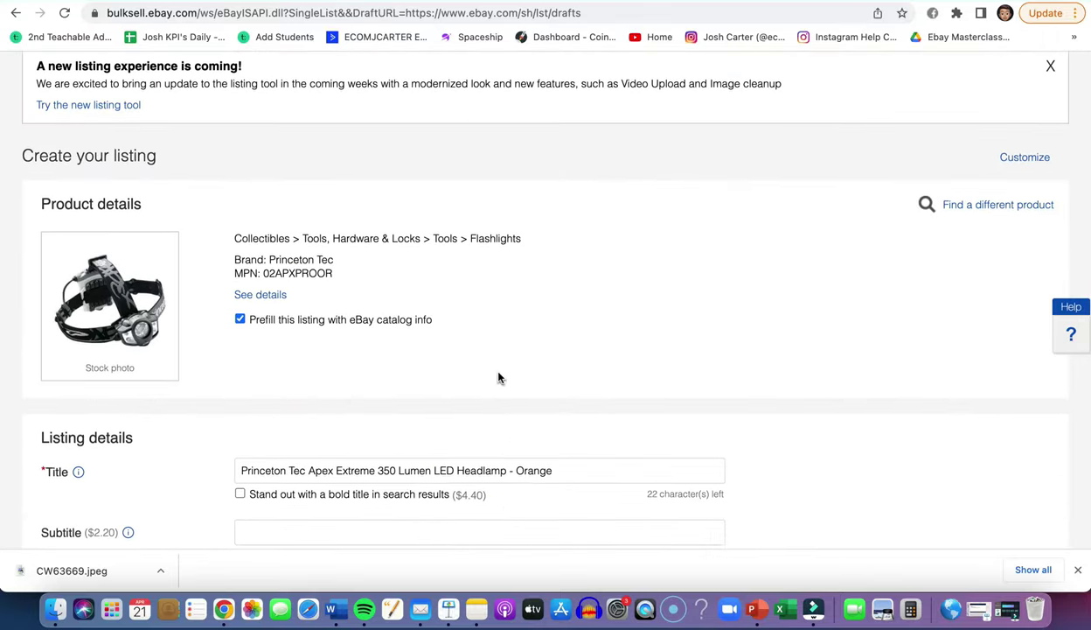
{"action": "scroll", "coordinate": [499, 377], "scroll_direction": "down", "scroll_amount": 5}
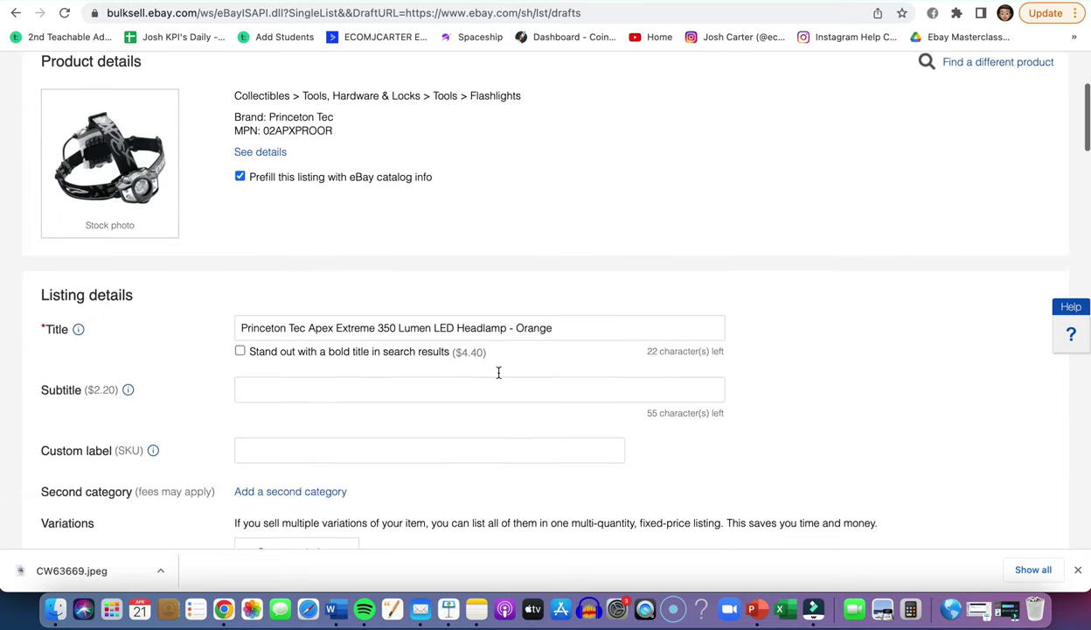
{"action": "scroll", "coordinate": [498, 377], "scroll_direction": "up", "scroll_amount": 3}
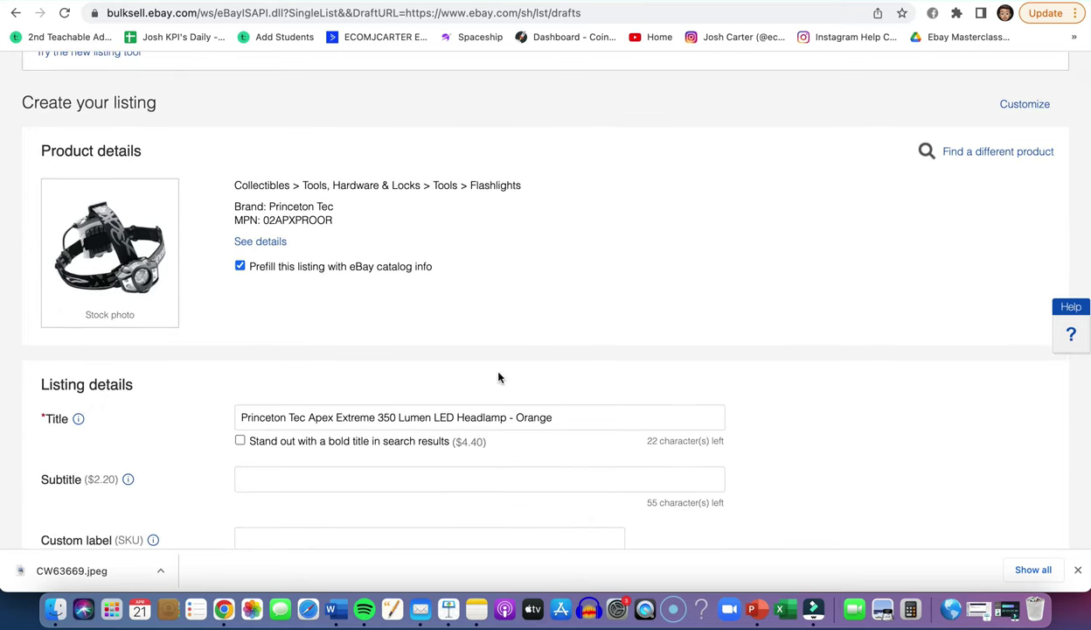
Step: Look over the possible product sources: the headlamp's Inventory Source page, Walmart, Amazon Australia and Alibaba
{"action": "left_click", "coordinate": [656, 1]}
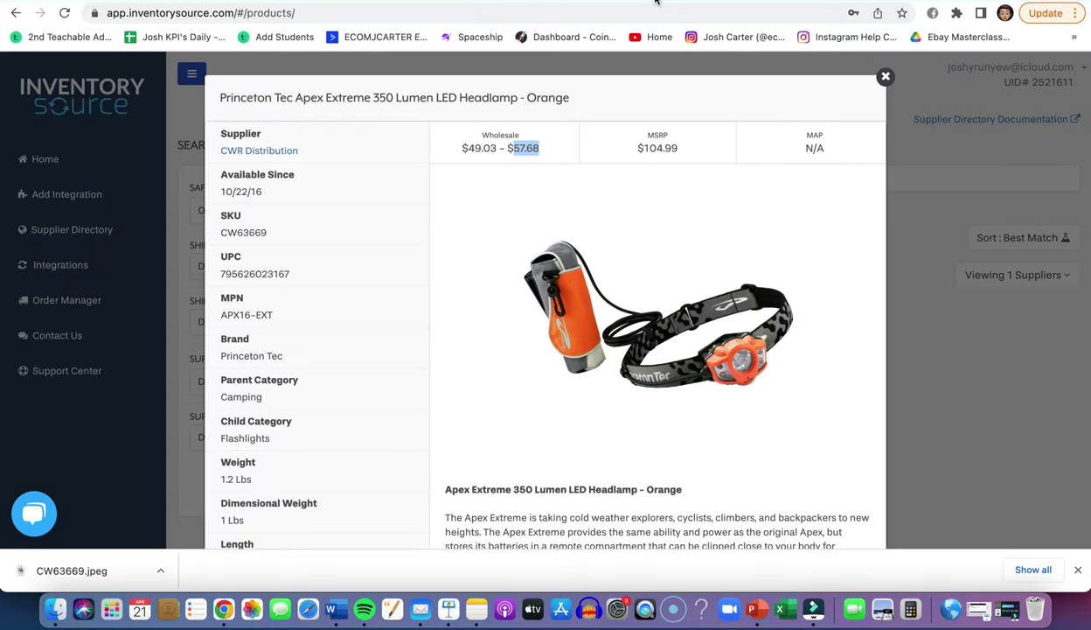
{"action": "key", "text": "ctrl+Tab"}
{"action": "key", "text": "ctrl+Tab"}
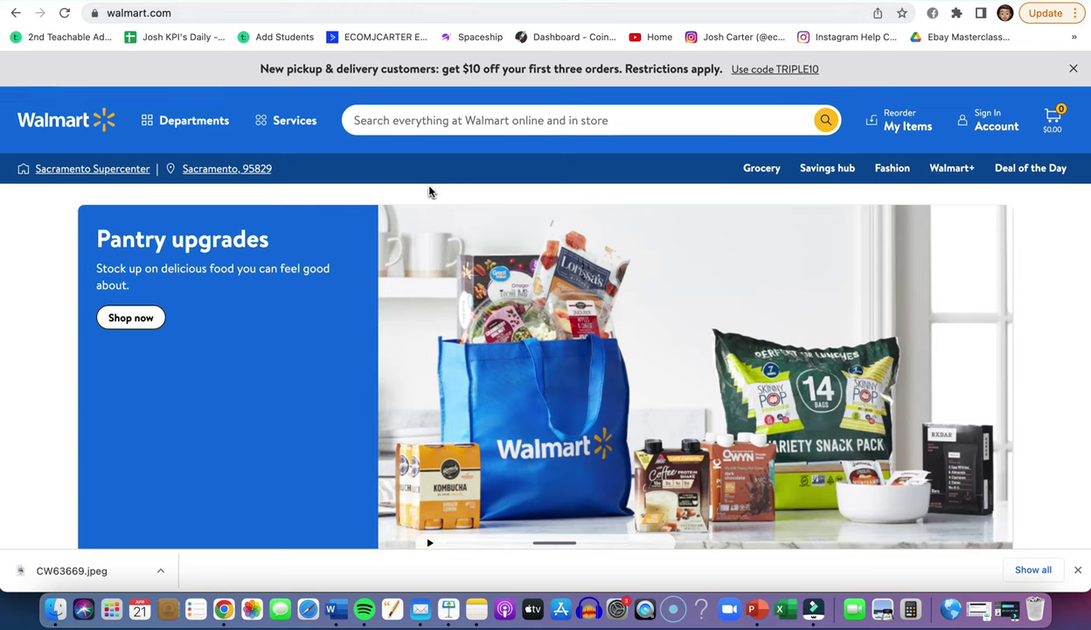
{"action": "scroll", "coordinate": [417, 180], "scroll_direction": "down", "scroll_amount": 5}
{"action": "scroll", "coordinate": [418, 180], "scroll_direction": "up", "scroll_amount": 5}
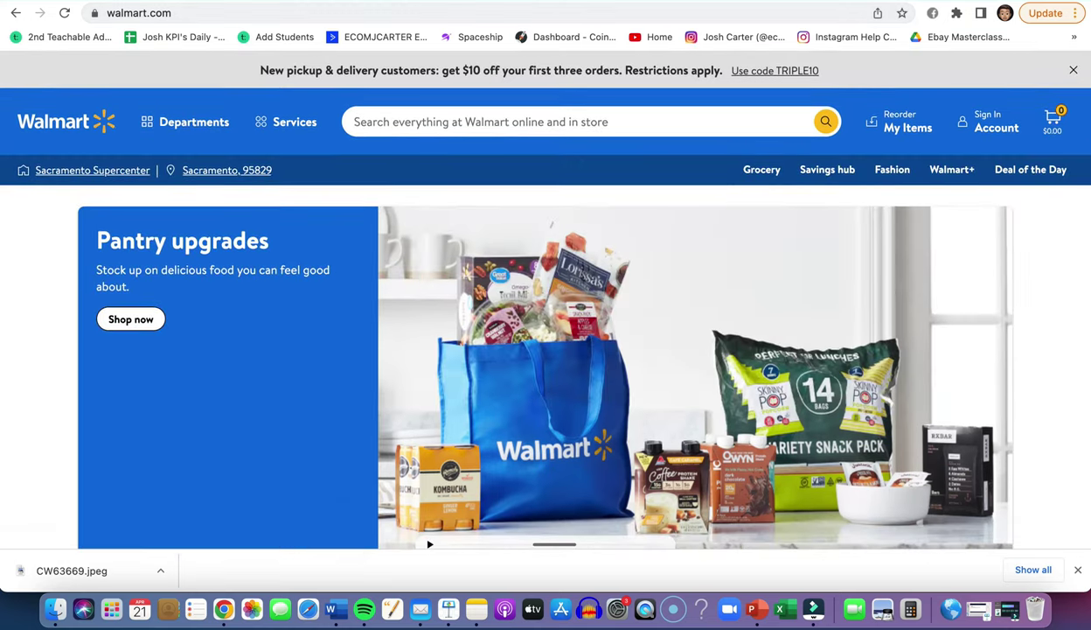
{"action": "left_click", "coordinate": [487, 2]}
{"action": "left_click", "coordinate": [394, 1]}
{"action": "left_click", "coordinate": [462, 127]}
{"action": "key", "text": "ctrl+Tab"}
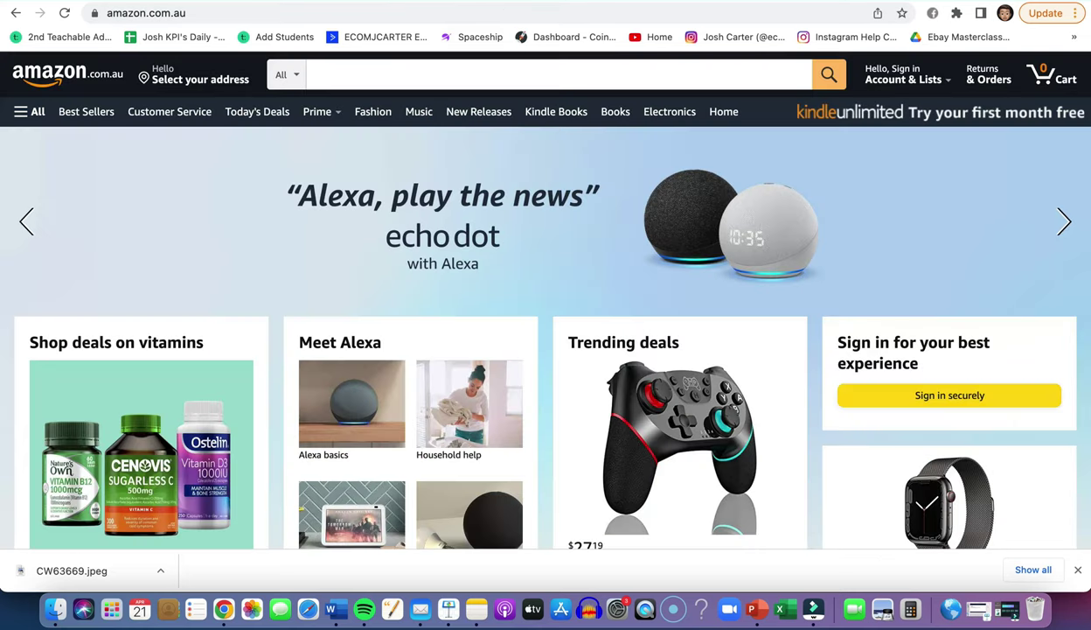
{"action": "key", "text": "ctrl+shift+Tab"}
{"action": "left_click", "coordinate": [581, 2]}
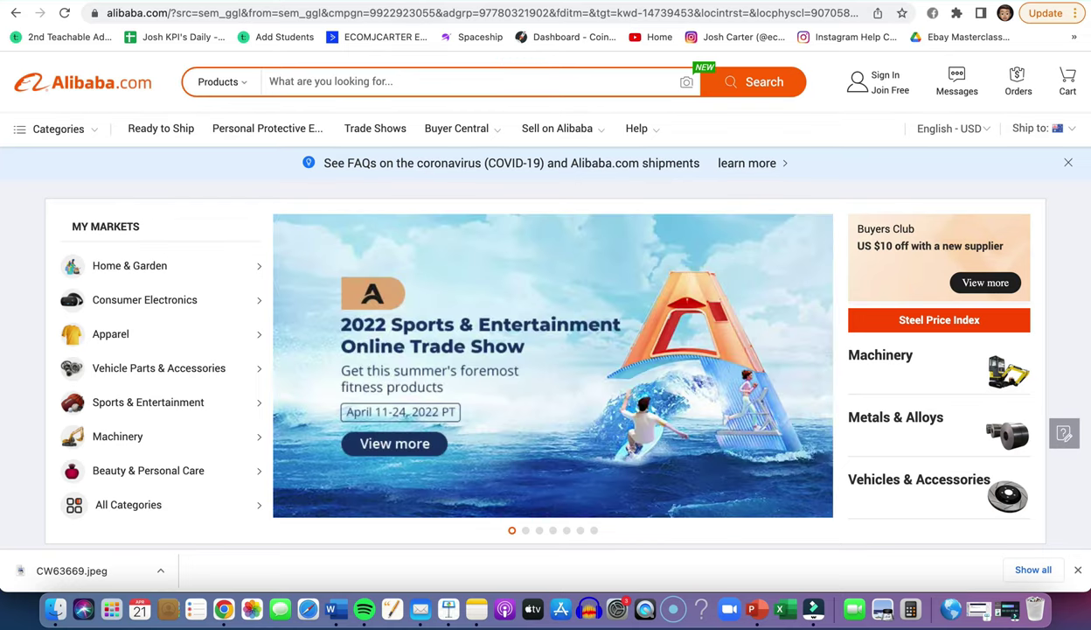
Step: Compare the eBay draft listing with the headlamp's photo, description and specifications on Inventory Source
{"action": "key", "text": "ctrl+Tab"}
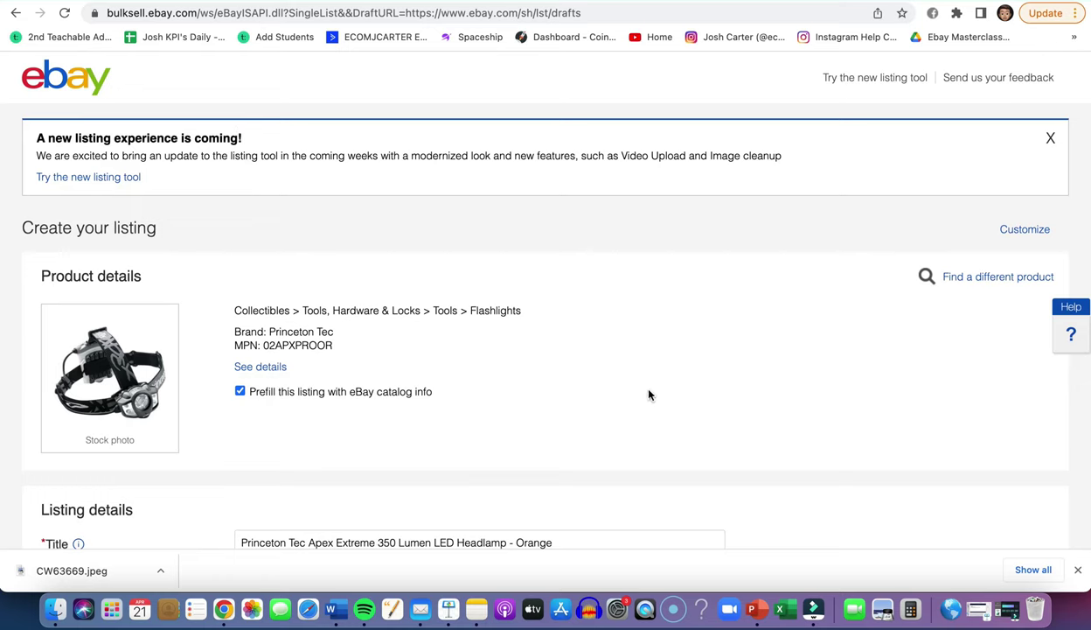
{"action": "scroll", "coordinate": [648, 392], "scroll_direction": "down", "scroll_amount": 4}
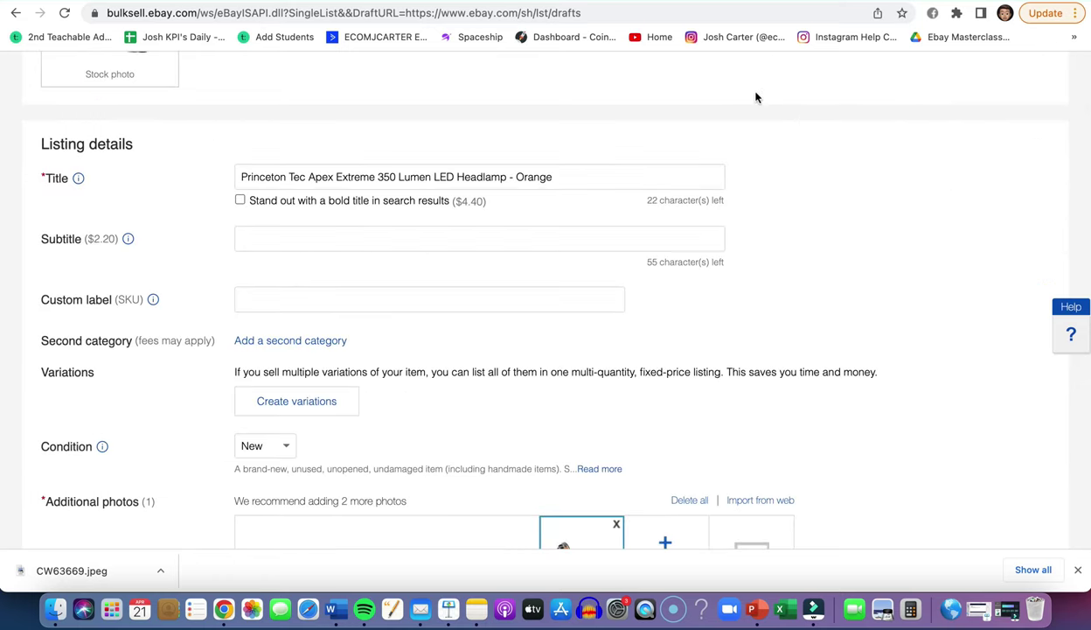
{"action": "left_click", "coordinate": [670, 2]}
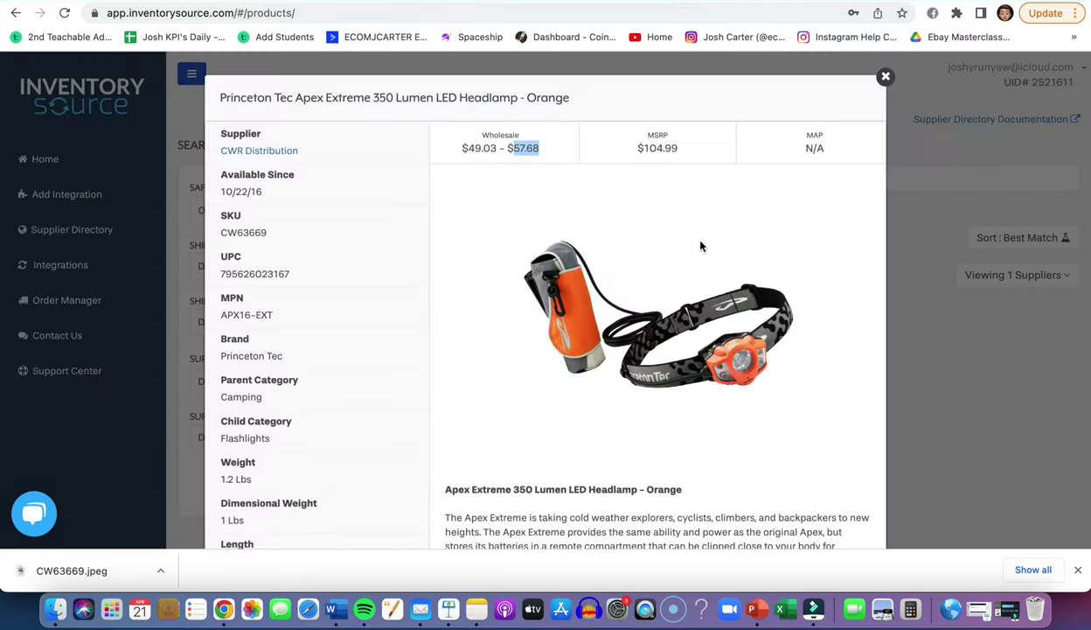
{"action": "scroll", "coordinate": [700, 245], "scroll_direction": "down", "scroll_amount": 2}
{"action": "scroll", "coordinate": [702, 281], "scroll_direction": "up", "scroll_amount": 3}
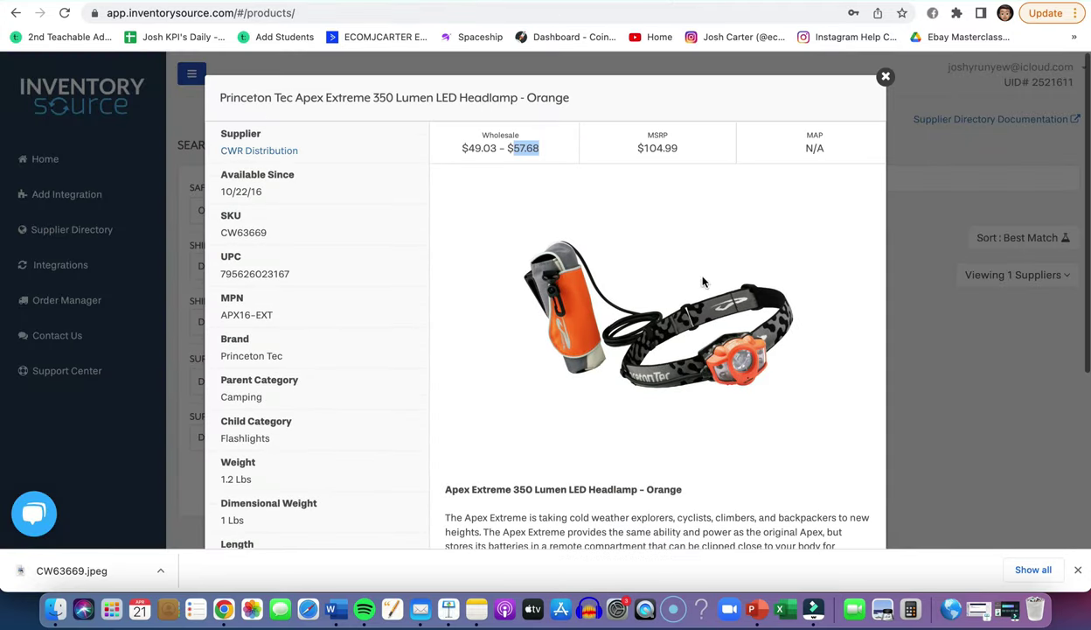
{"action": "scroll", "coordinate": [570, 234], "scroll_direction": "down", "scroll_amount": 6}
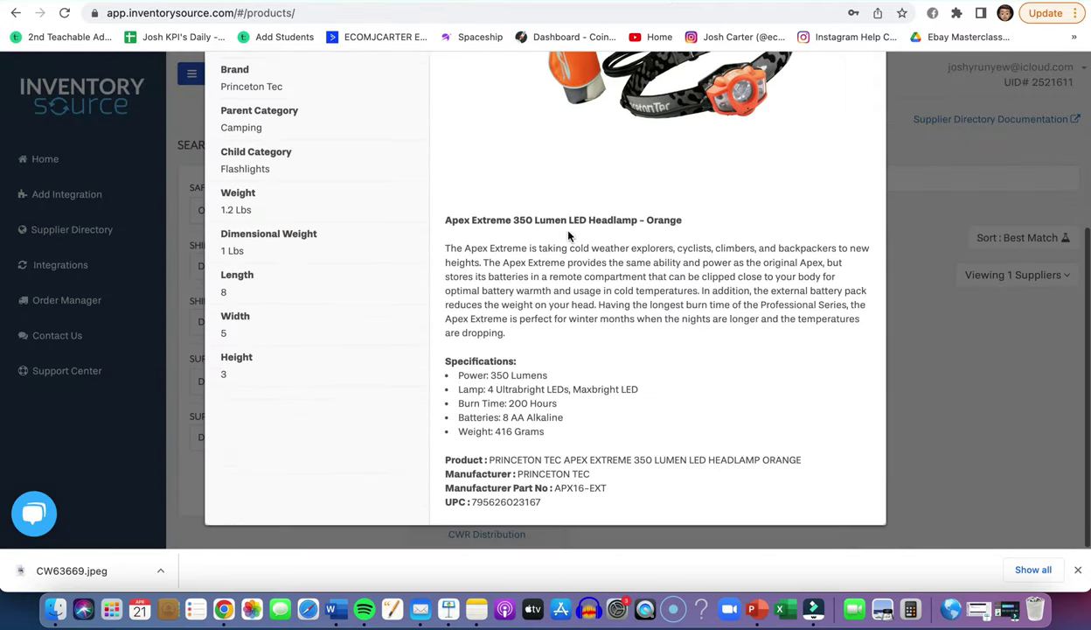
{"action": "scroll", "coordinate": [570, 234], "scroll_direction": "up", "scroll_amount": 6}
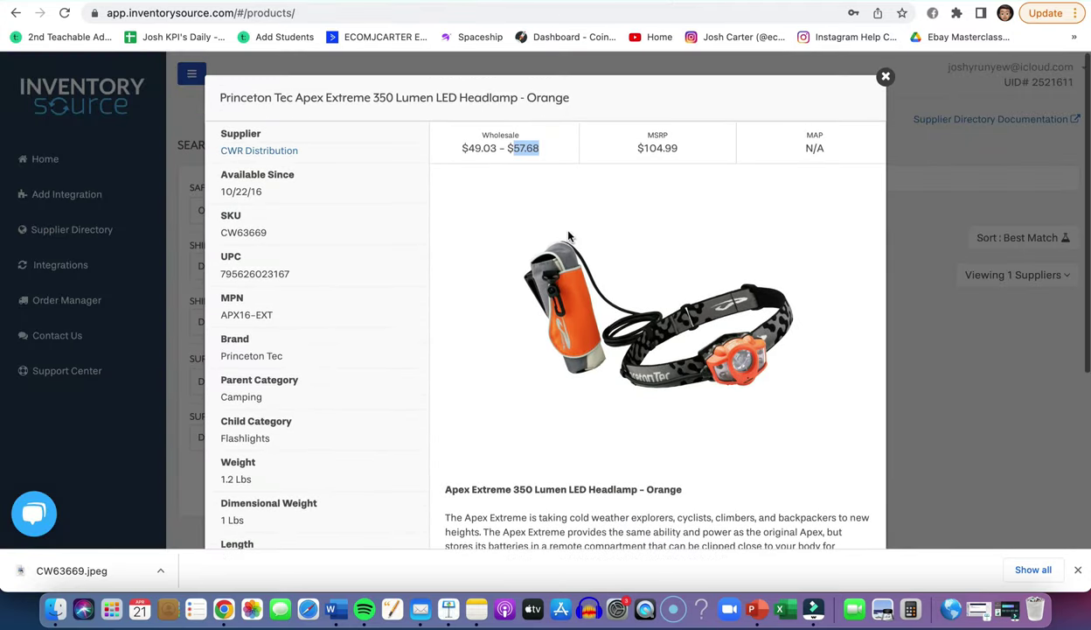
{"action": "left_click", "coordinate": [759, 0]}
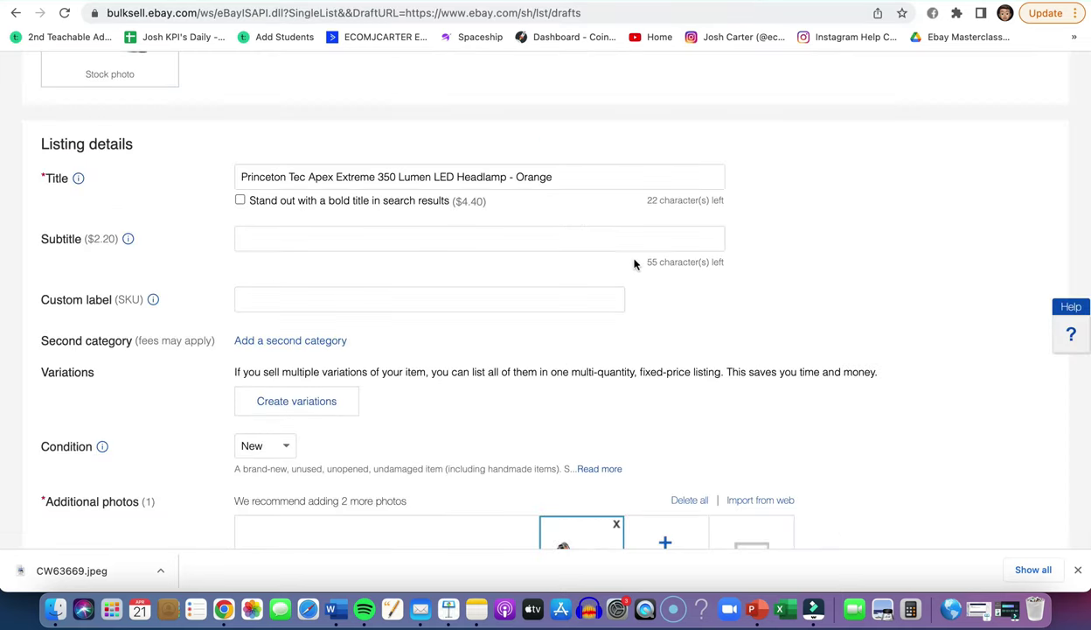
{"action": "scroll", "coordinate": [620, 195], "scroll_direction": "down", "scroll_amount": 5}
{"action": "scroll", "coordinate": [442, 261], "scroll_direction": "up", "scroll_amount": 3}
{"action": "scroll", "coordinate": [442, 261], "scroll_direction": "up", "scroll_amount": 6}
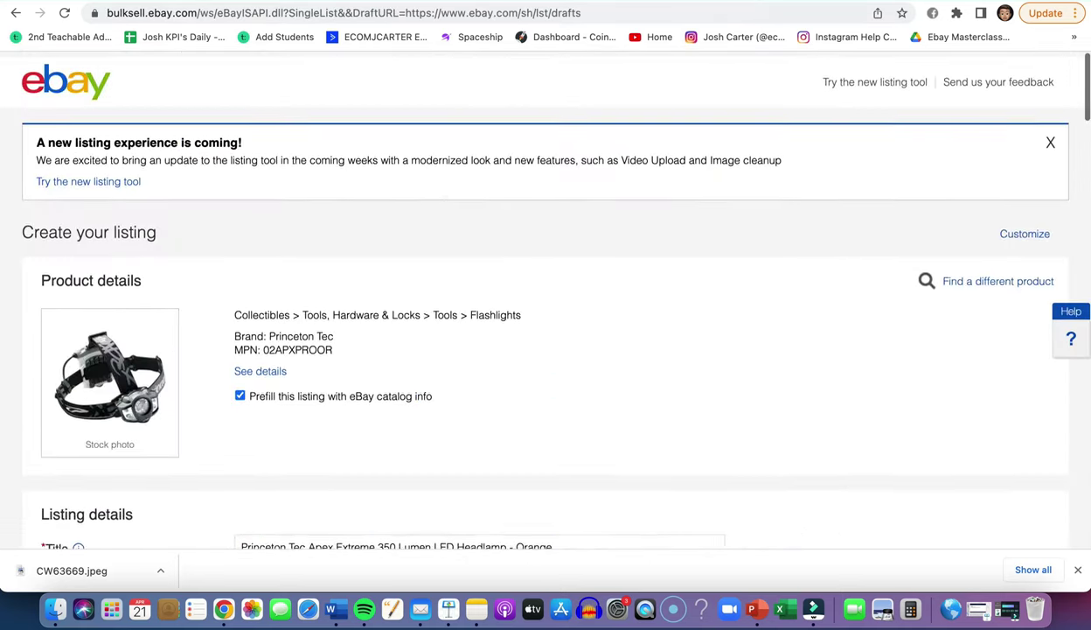
Step: Revisit the supplier's product page, eBay home page and Oberlo dropship model diagram, and return to the draft listing
{"action": "key", "text": "ctrl+Tab"}
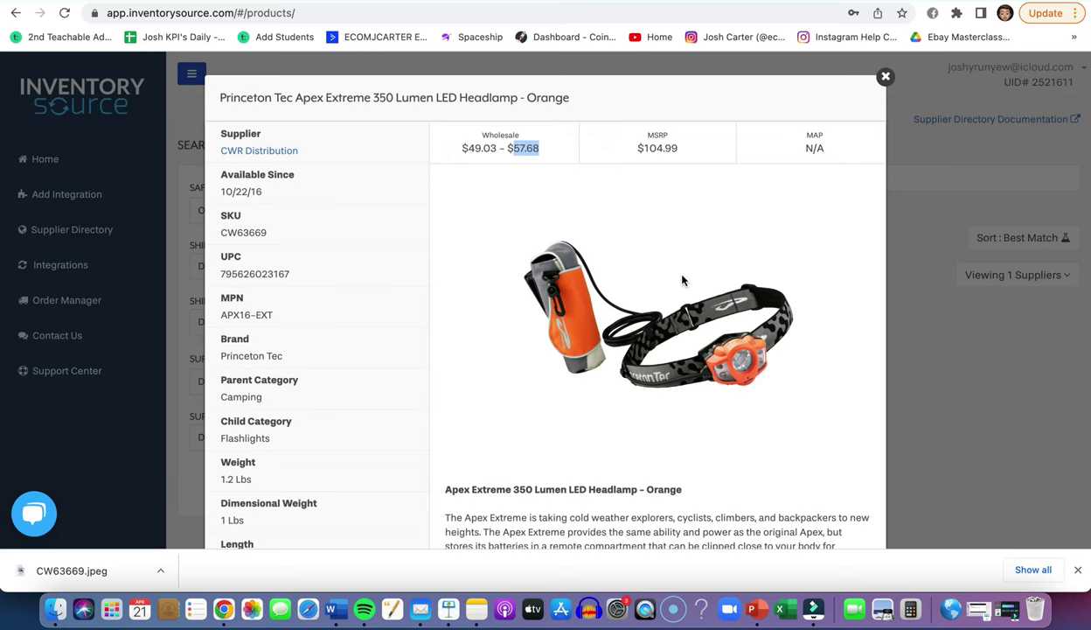
{"action": "key", "text": "ctrl+Tab"}
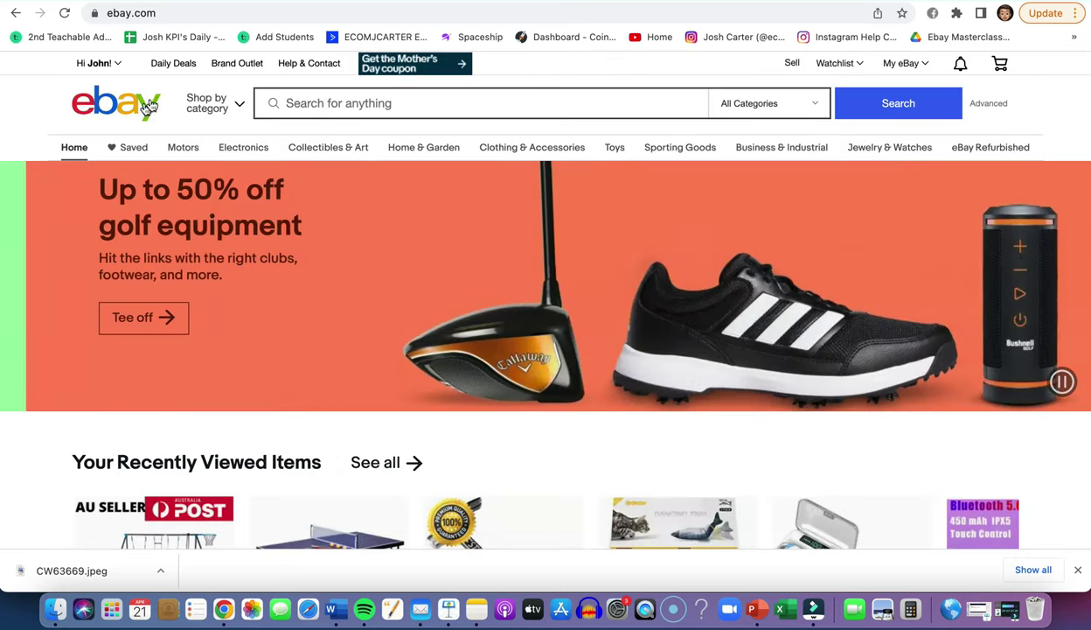
{"action": "key", "text": "ctrl+Tab"}
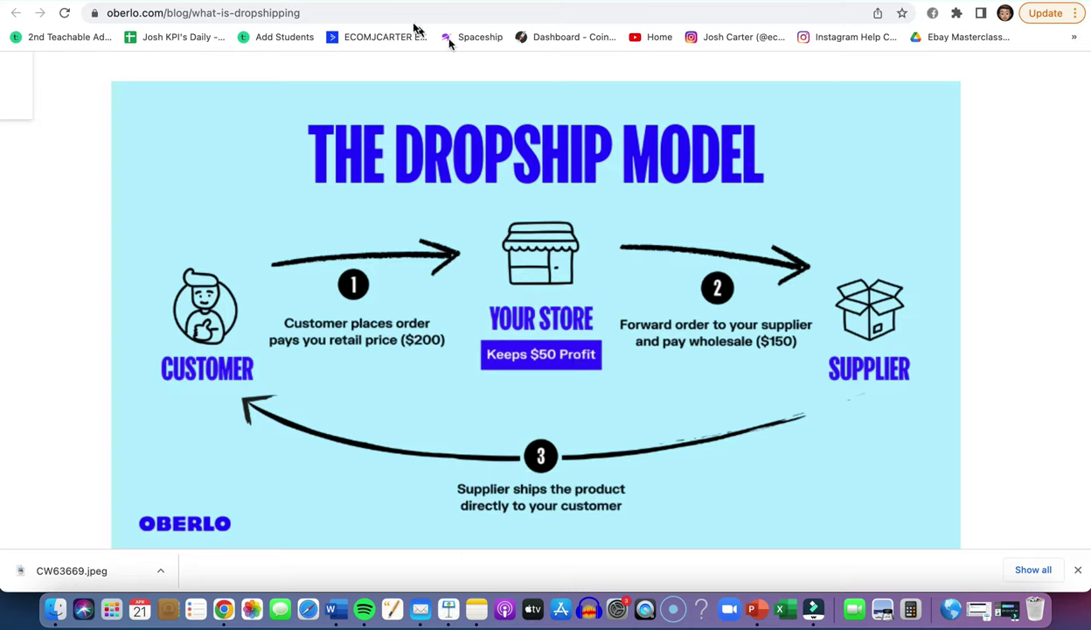
{"action": "key", "text": "ctrl+Tab"}
{"action": "key", "text": "ctrl+Tab"}
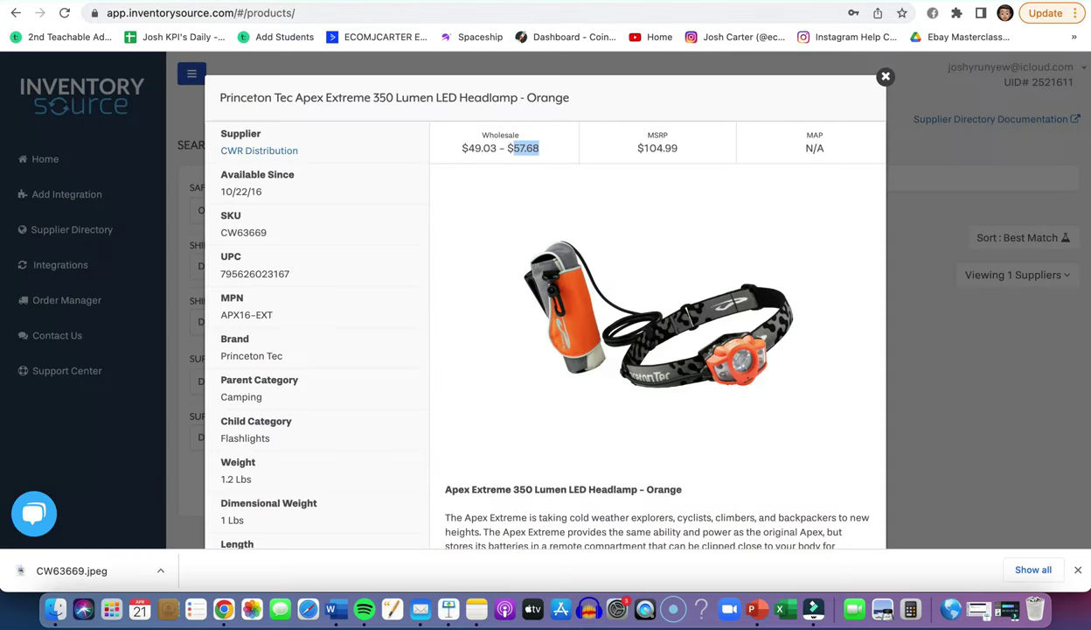
{"action": "key", "text": "ctrl+Tab"}
{"action": "scroll", "coordinate": [525, 366], "scroll_direction": "down", "scroll_amount": 10}
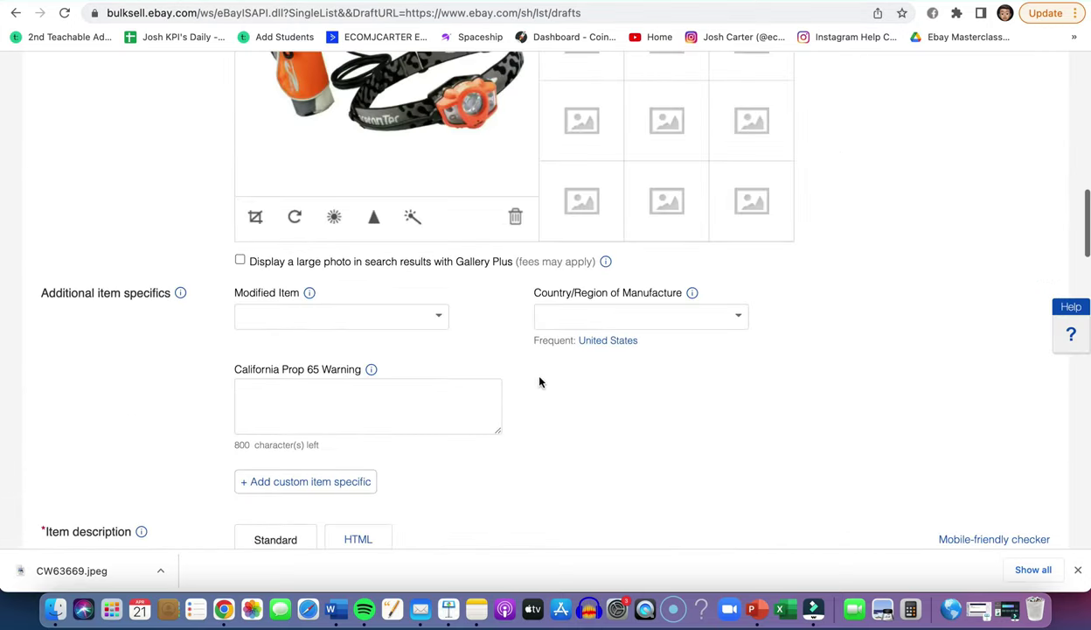
{"action": "scroll", "coordinate": [264, 528], "scroll_direction": "up", "scroll_amount": 15}
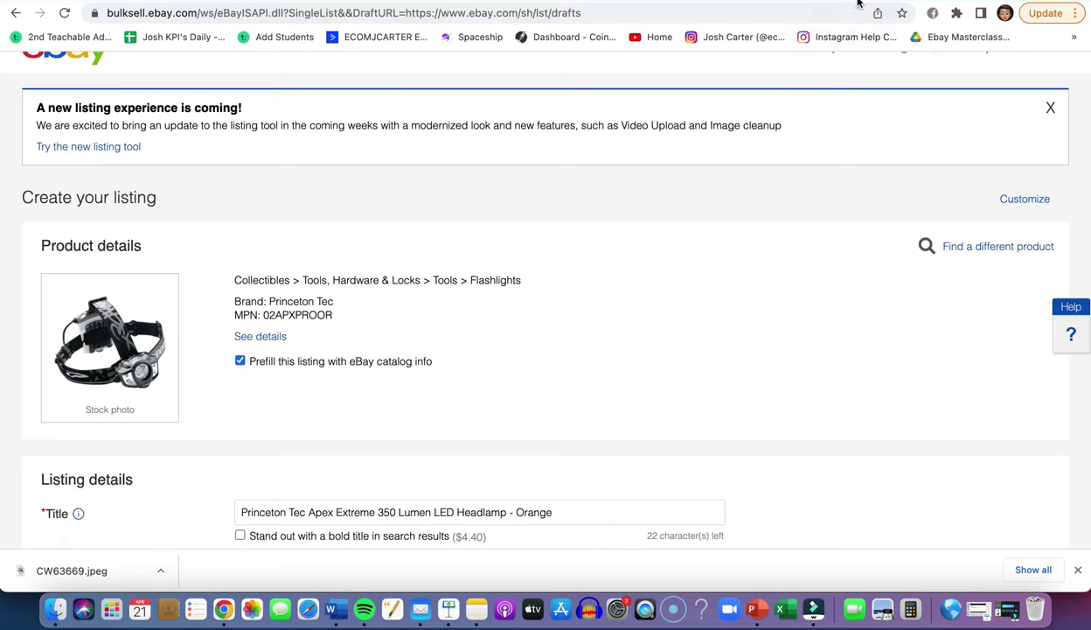
Step: Review the headlamp's costs, eBay fee and profit in the 2022 eBay Calculator, and view the Inventory Source home page
{"action": "key", "text": "ctrl+Tab"}
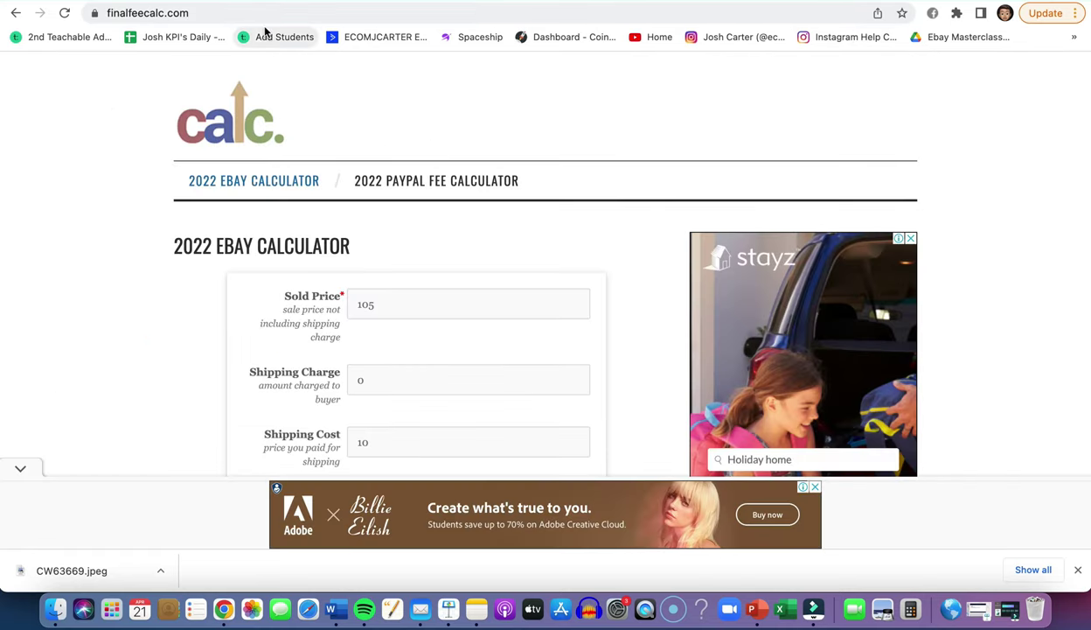
{"action": "scroll", "coordinate": [589, 222], "scroll_direction": "down", "scroll_amount": 5}
{"action": "scroll", "coordinate": [370, 297], "scroll_direction": "down", "scroll_amount": 5}
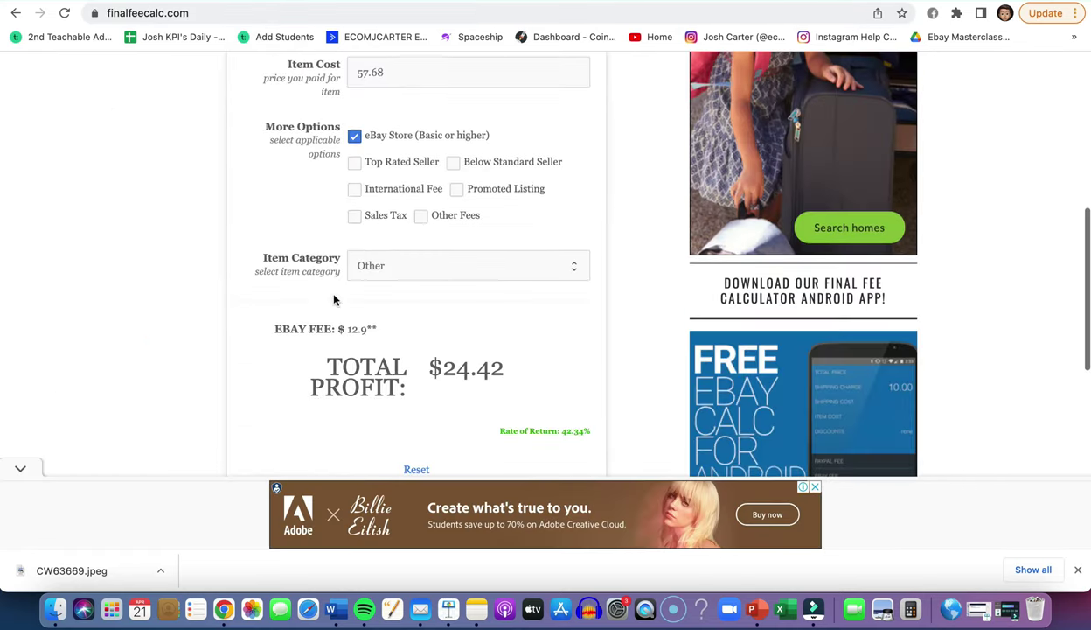
{"action": "scroll", "coordinate": [487, 119], "scroll_direction": "up", "scroll_amount": 10}
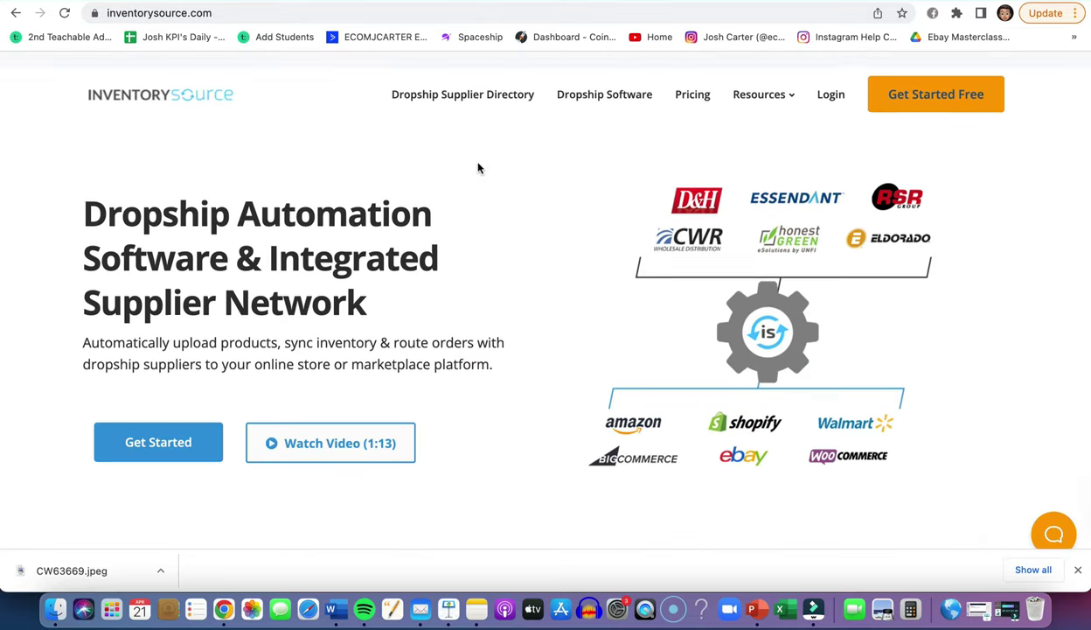
{"action": "scroll", "coordinate": [477, 167], "scroll_direction": "down", "scroll_amount": 5}
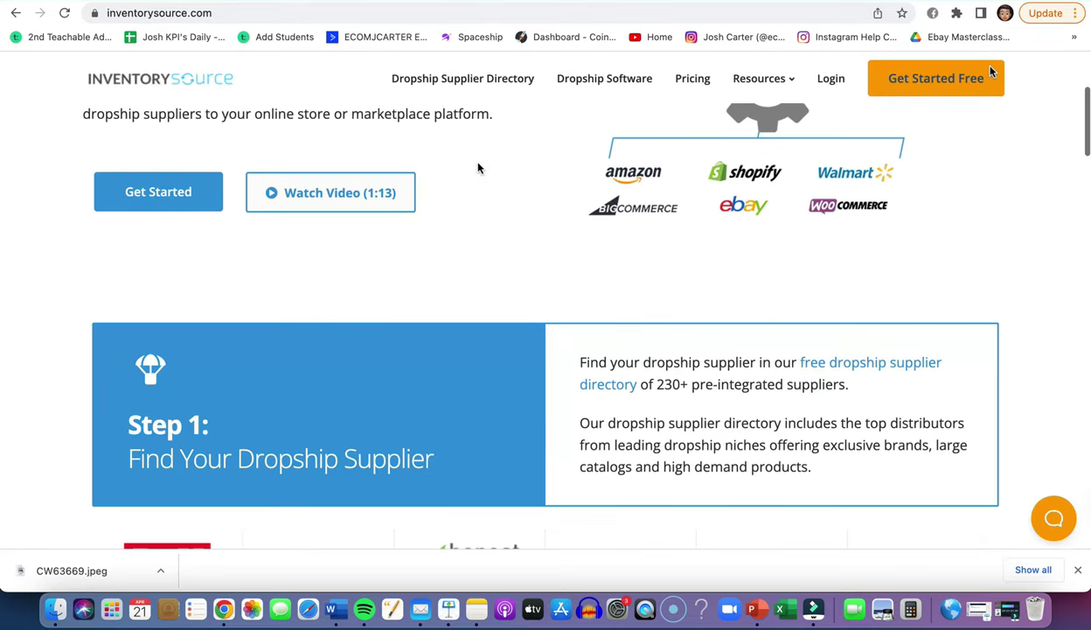